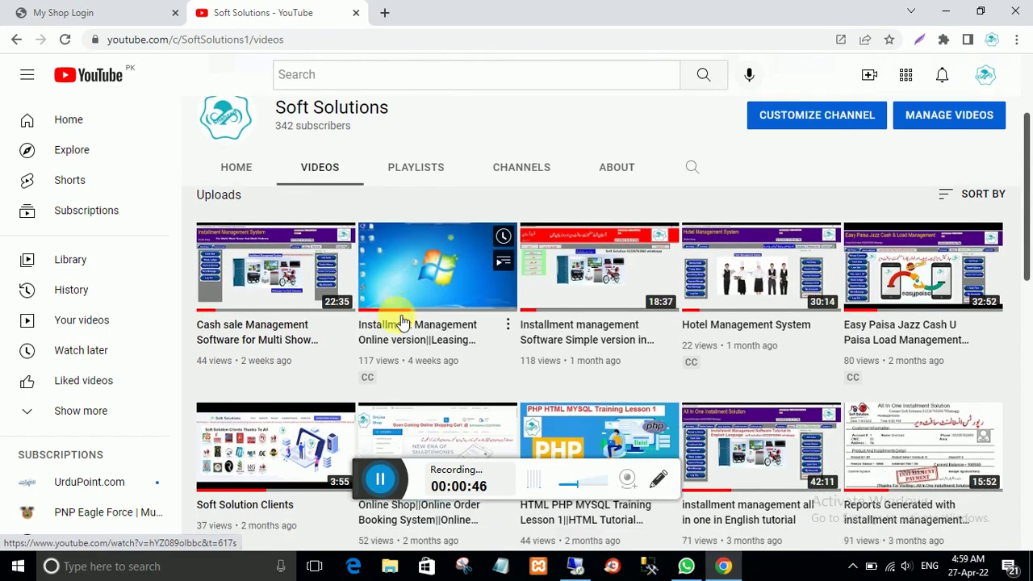
# Step: Scroll down through the Soft Solutions channel's uploaded videos
pyautogui.scroll(-1, 396, 322)
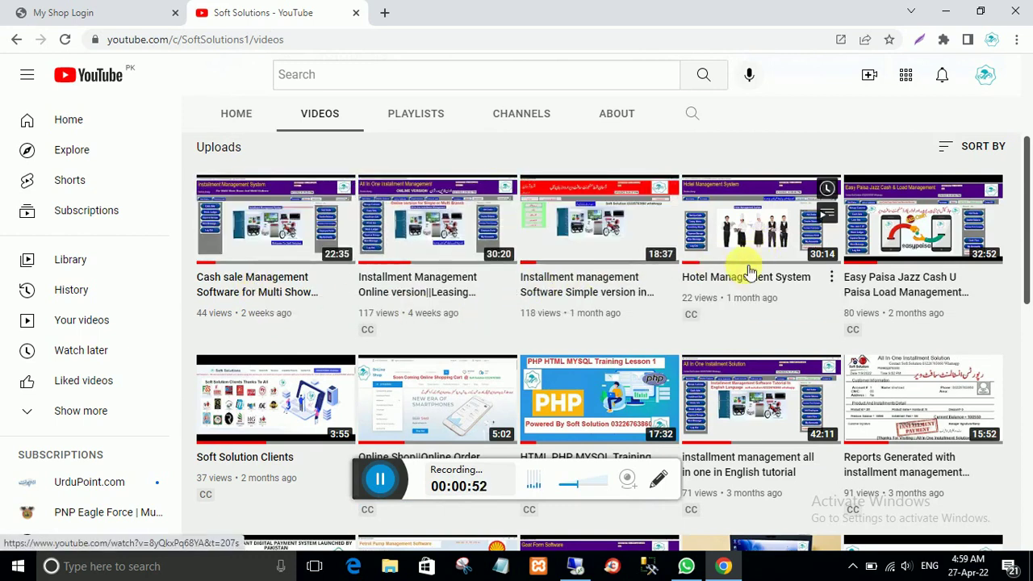
pyautogui.scroll(-1, 749, 272)
pyautogui.scroll(1, 728, 288)
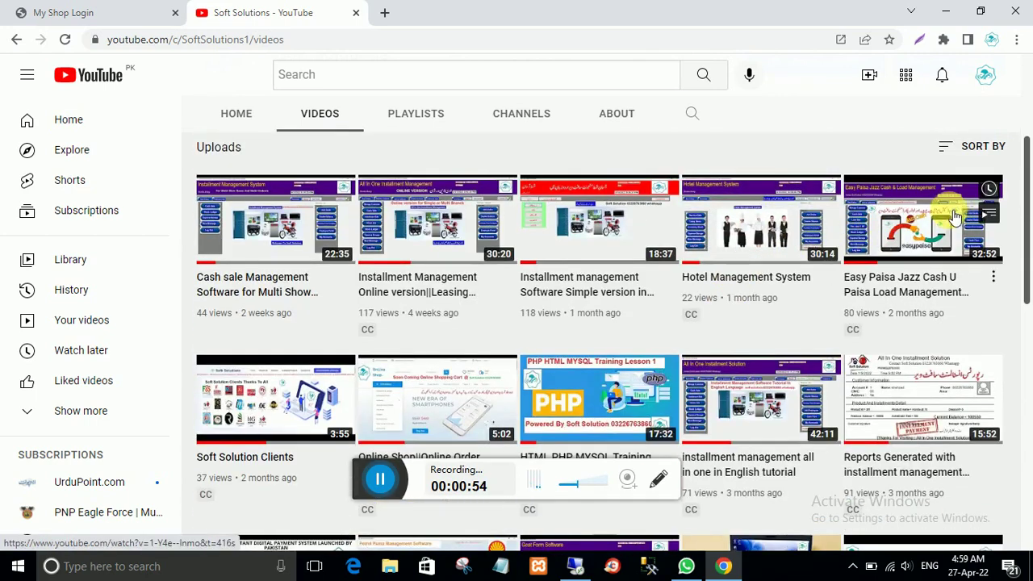
pyautogui.scroll(-4, 408, 362)
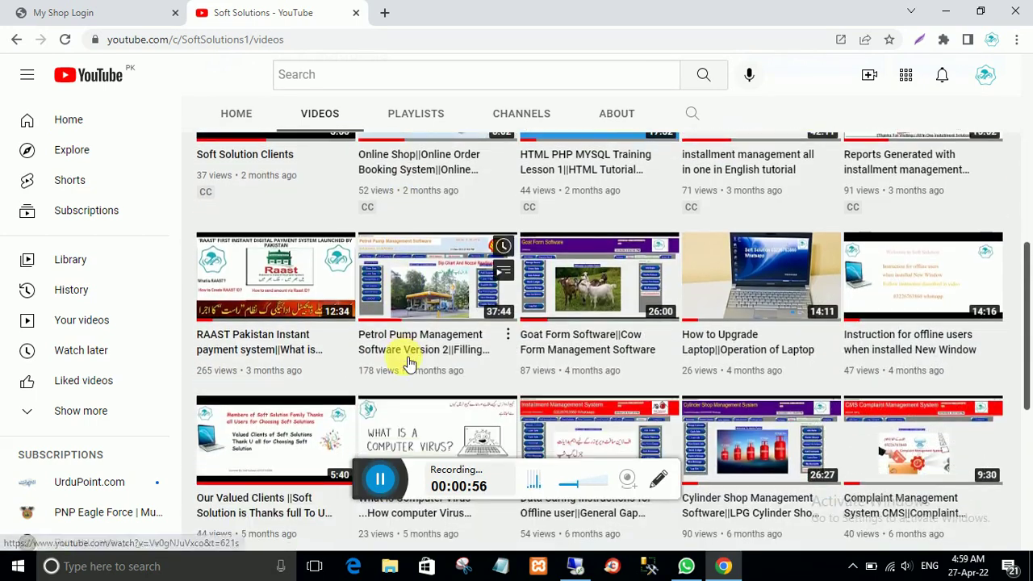
pyautogui.scroll(-1, 408, 362)
pyautogui.scroll(-4, 409, 363)
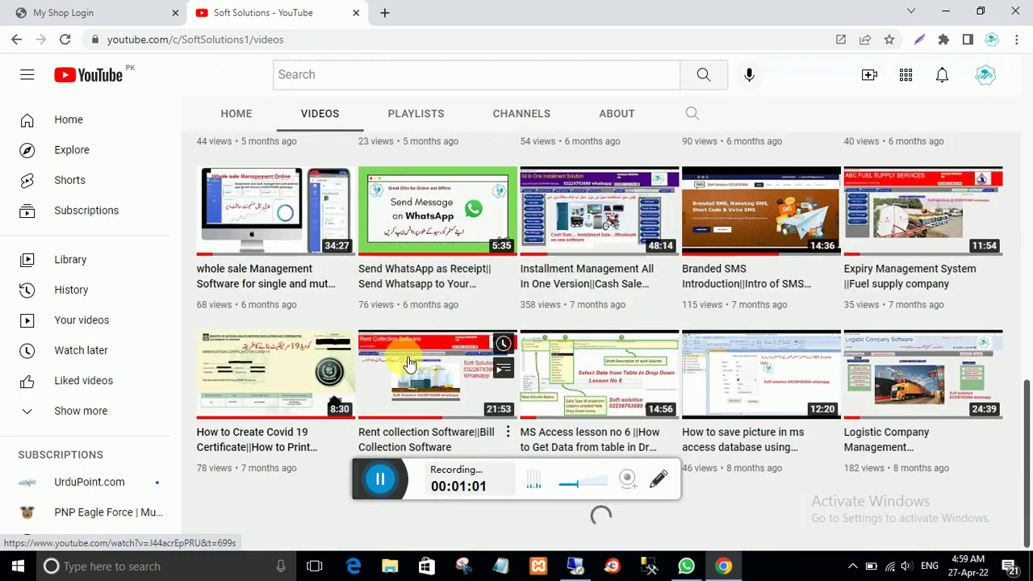
pyautogui.scroll(-9, 408, 362)
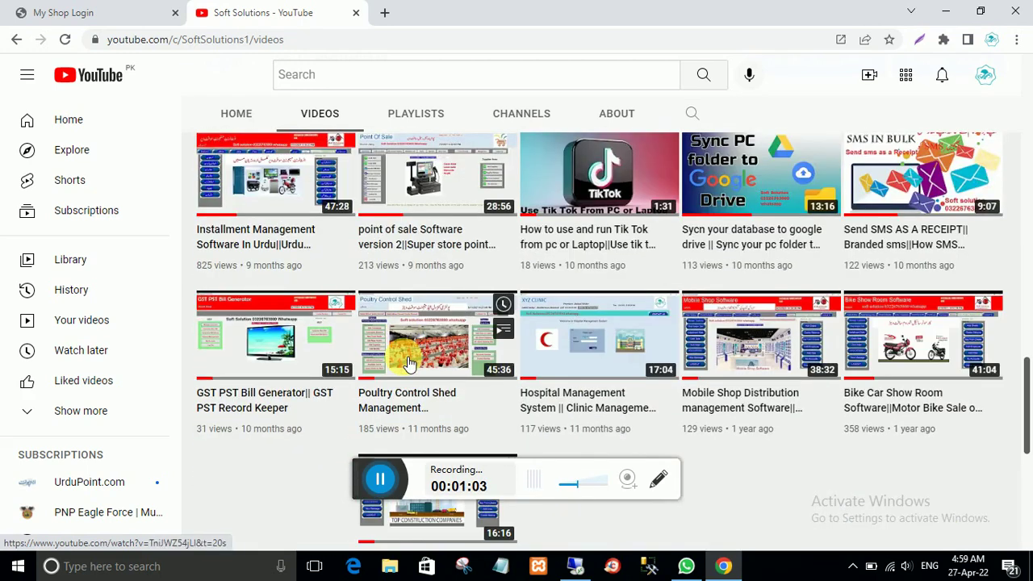
pyautogui.scroll(-6, 408, 362)
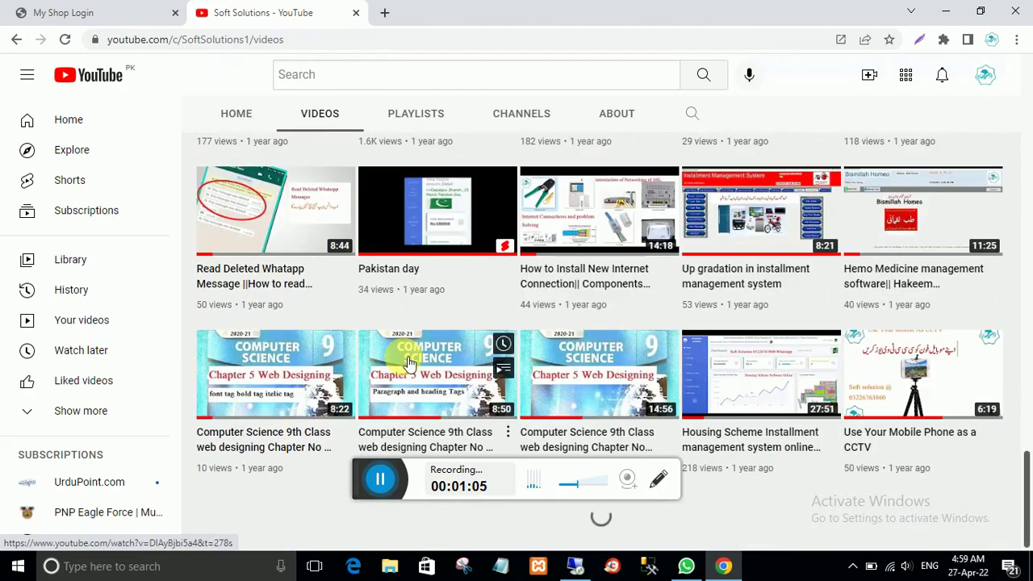
# Step: Scroll back to the top and switch to the My Shop Login tab
pyautogui.scroll(9, 409, 363)
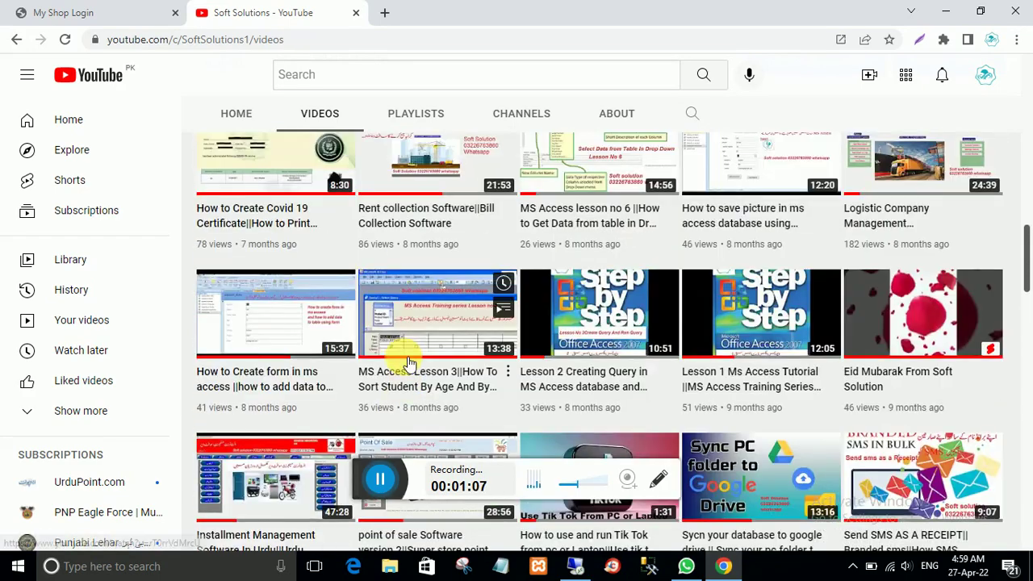
pyautogui.scroll(8, 408, 362)
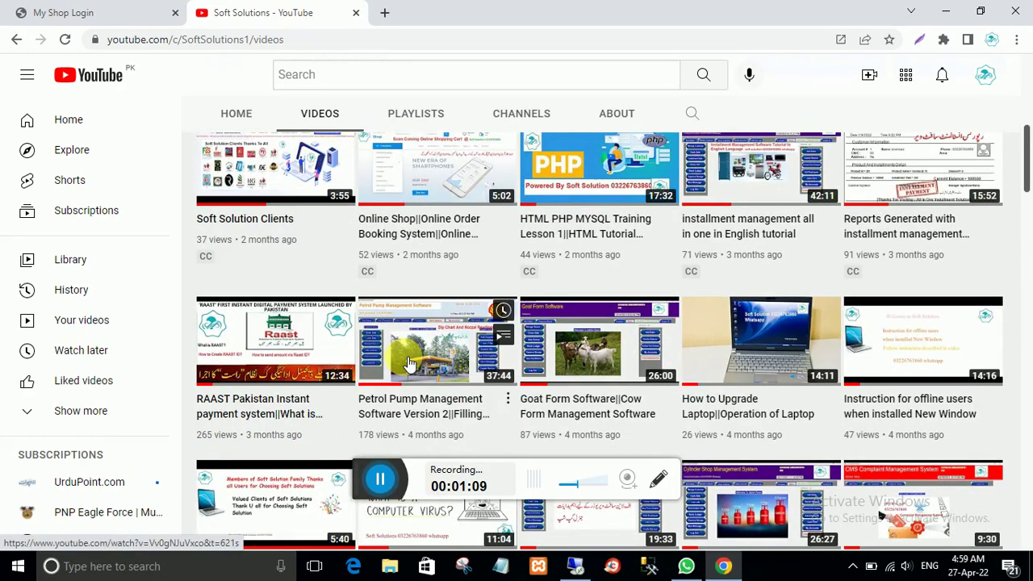
pyautogui.scroll(5, 409, 362)
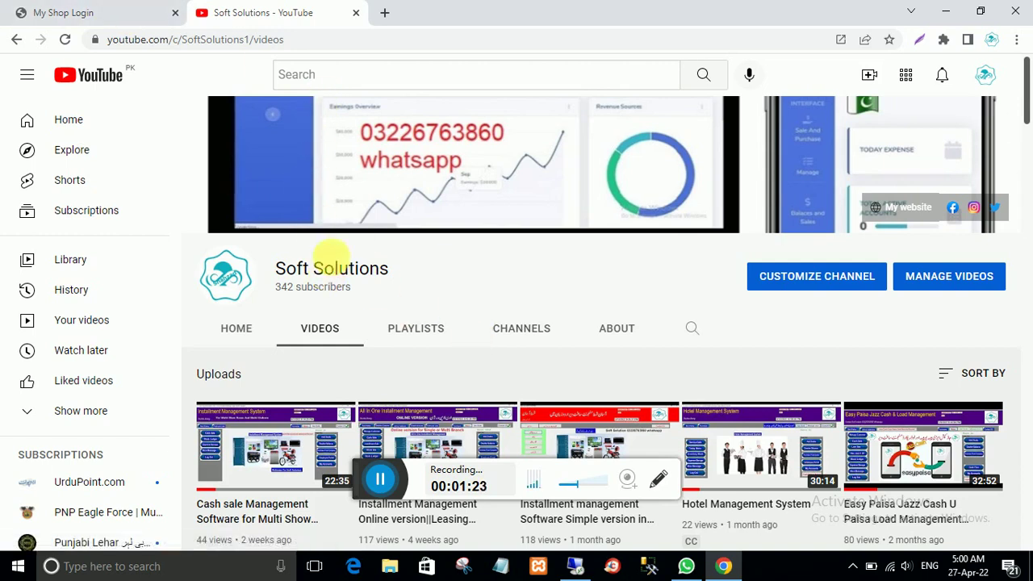
pyautogui.click(84, 12)
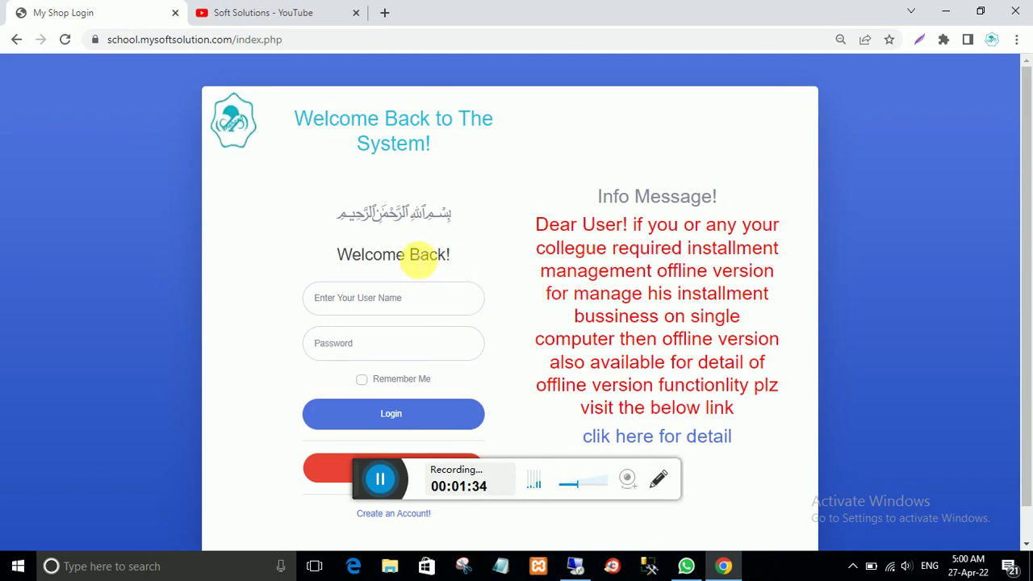
# Step: Highlight the 'Welcome Back!' greeting words on the login page, then clear the selection
pyautogui.moveTo(442, 257); pyautogui.dragTo(455, 258)
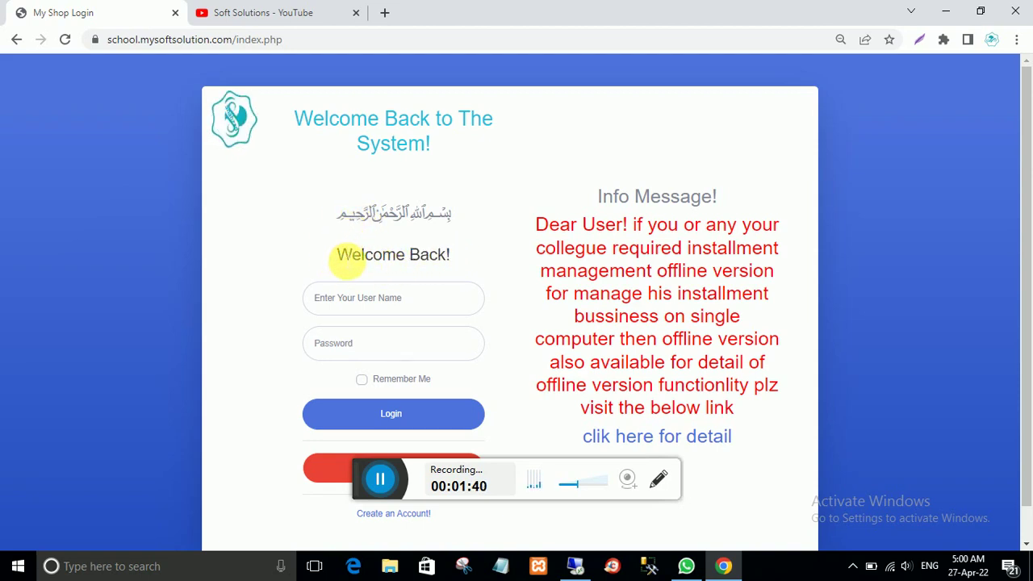
pyautogui.moveTo(349, 260); pyautogui.dragTo(376, 263)
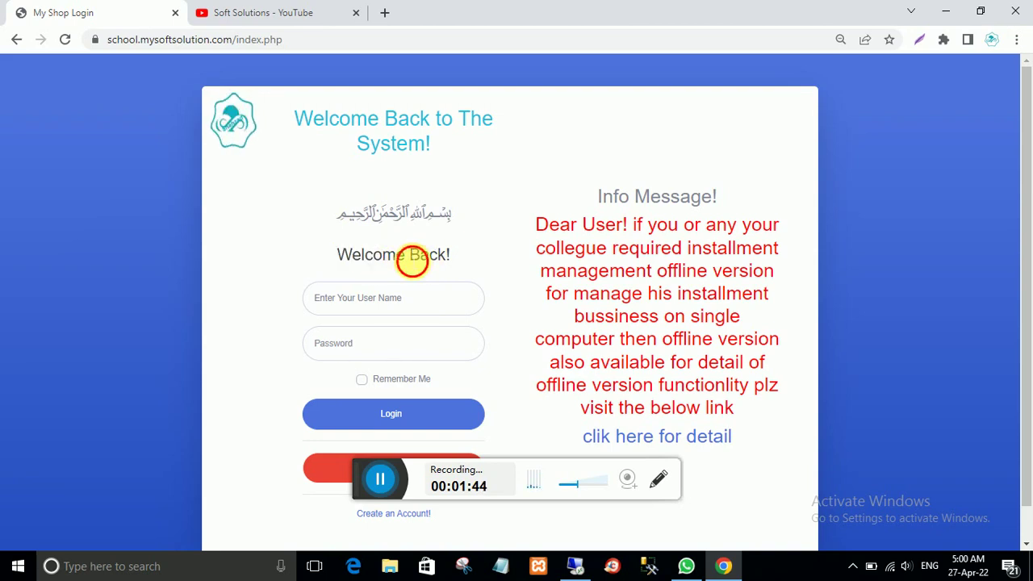
pyautogui.doubleClick(372, 258)
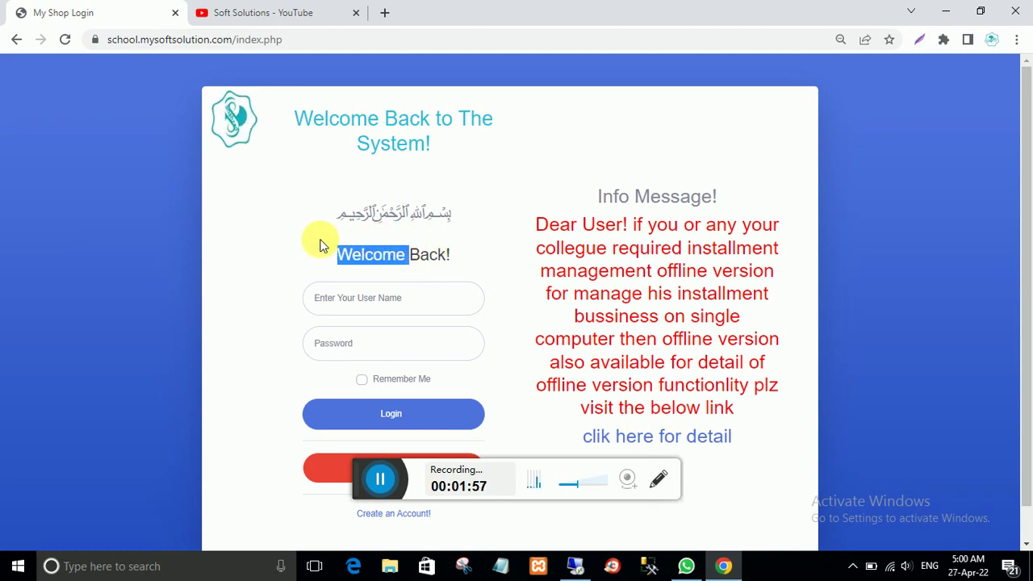
pyautogui.moveTo(383, 252); pyautogui.dragTo(347, 260)
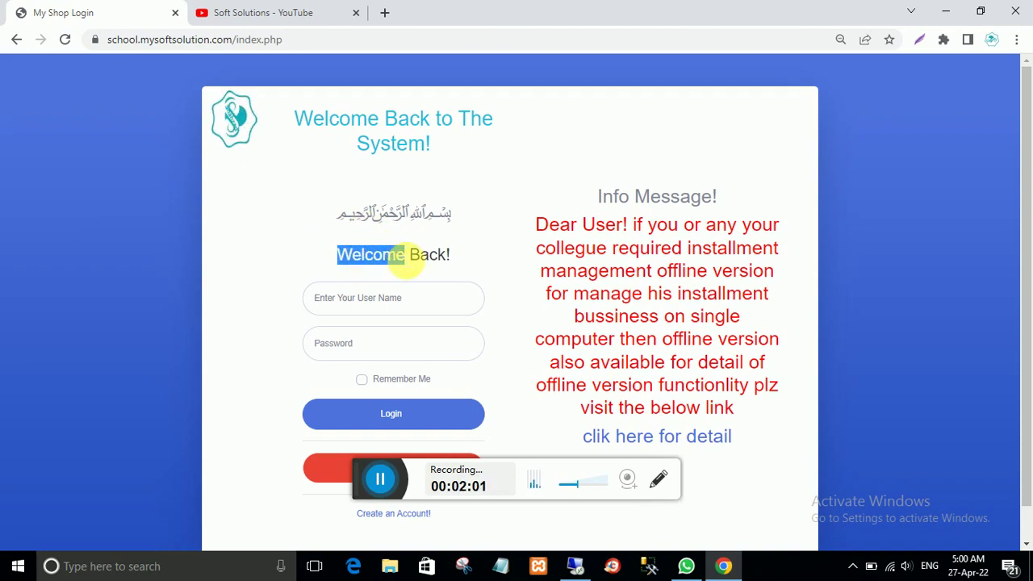
pyautogui.doubleClick(427, 255)
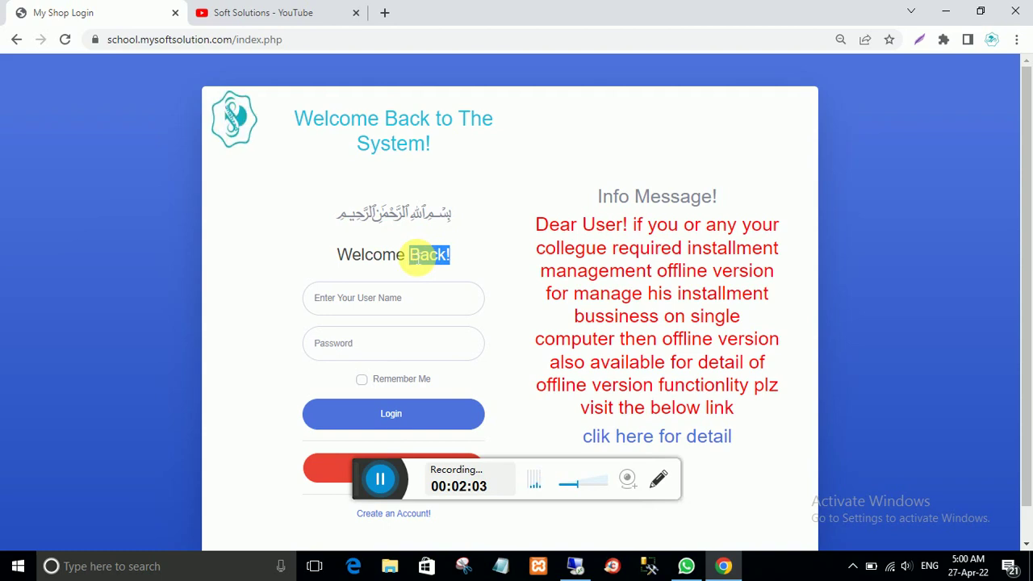
pyautogui.moveTo(412, 257); pyautogui.dragTo(345, 258)
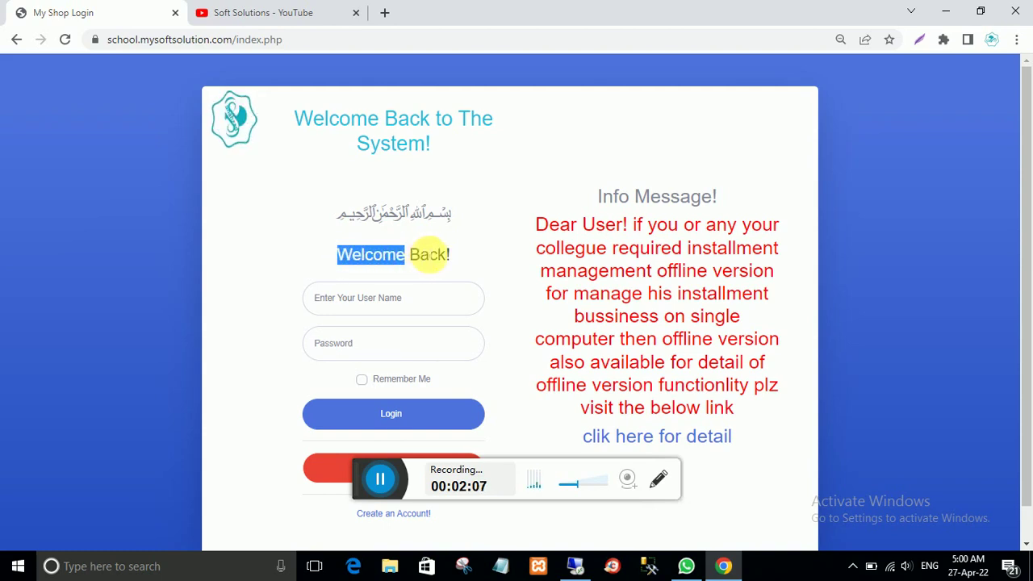
pyautogui.click(457, 257)
# Step: Sign in with username admin and the account password
pyautogui.click(359, 296)
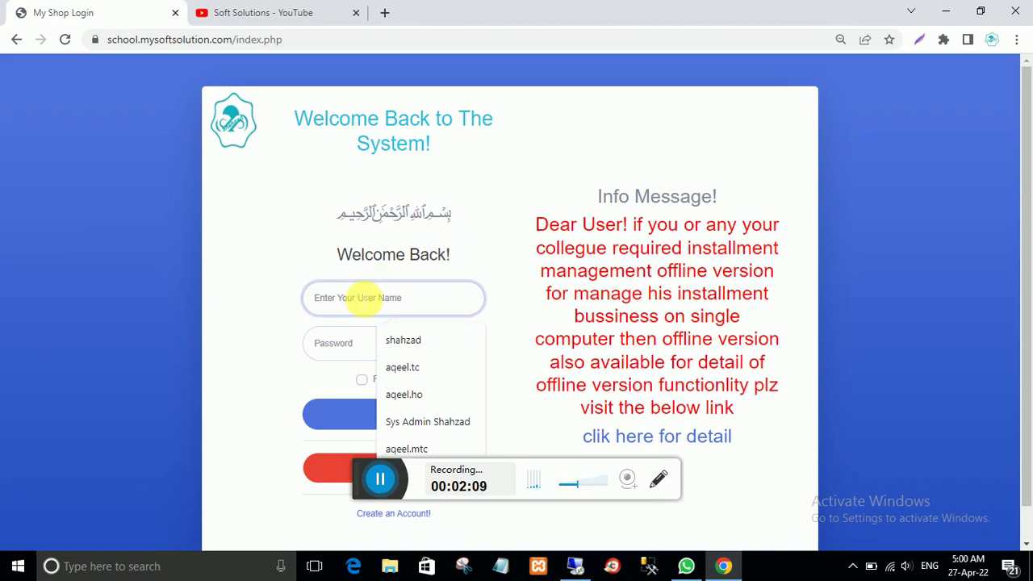
pyautogui.write('admin')
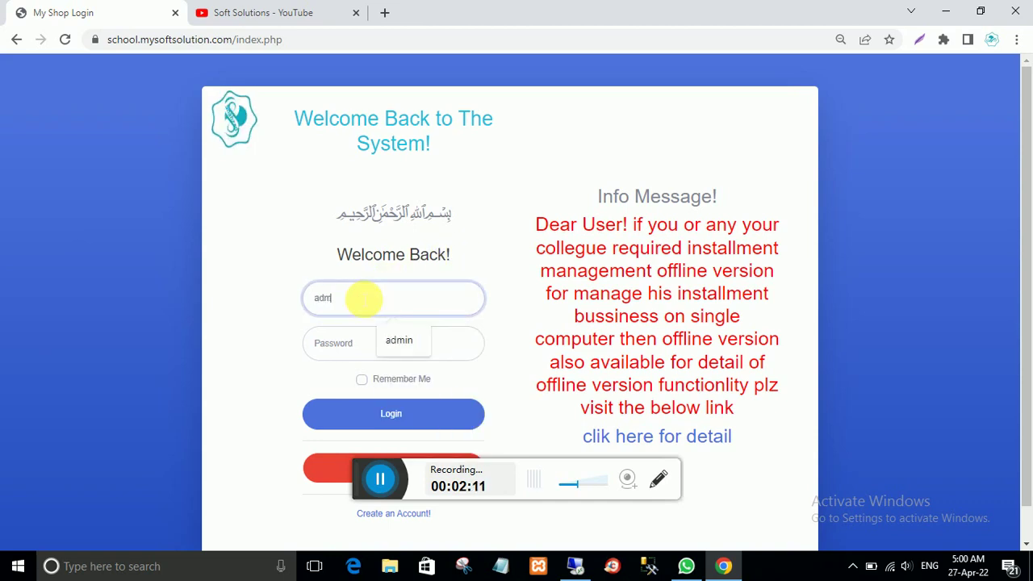
pyautogui.click(363, 343)
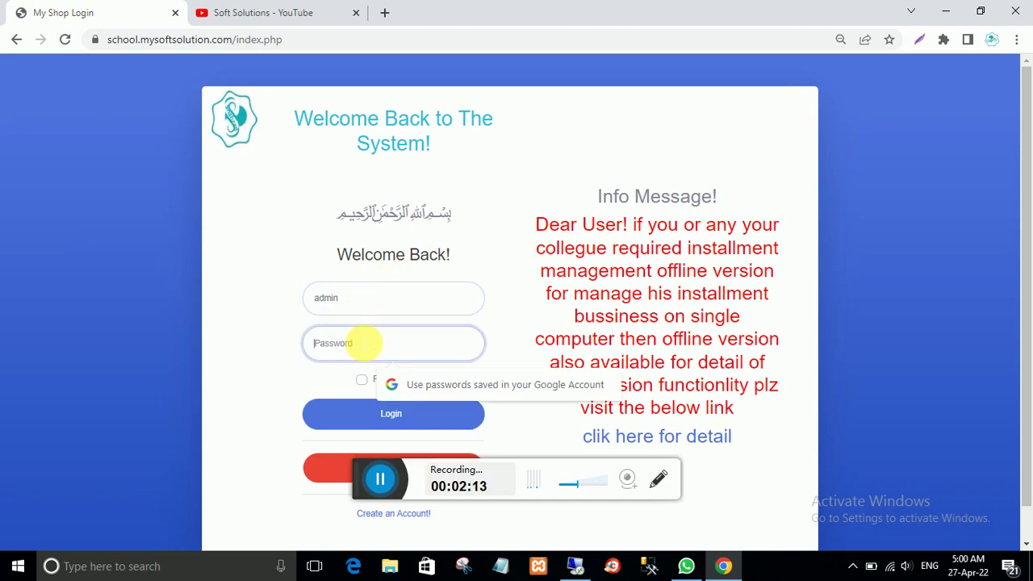
pyautogui.write('12345')
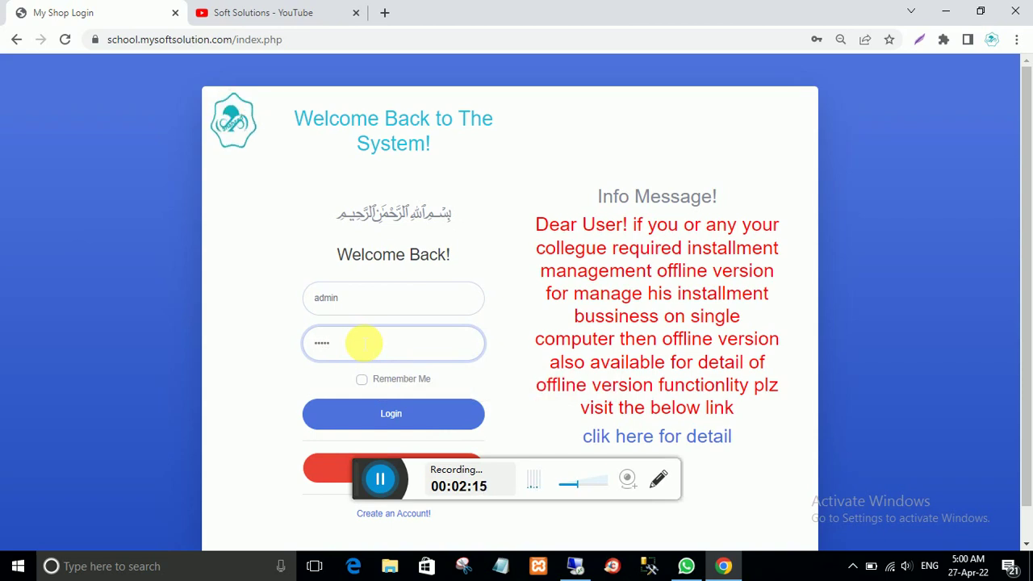
pyautogui.click(393, 418)
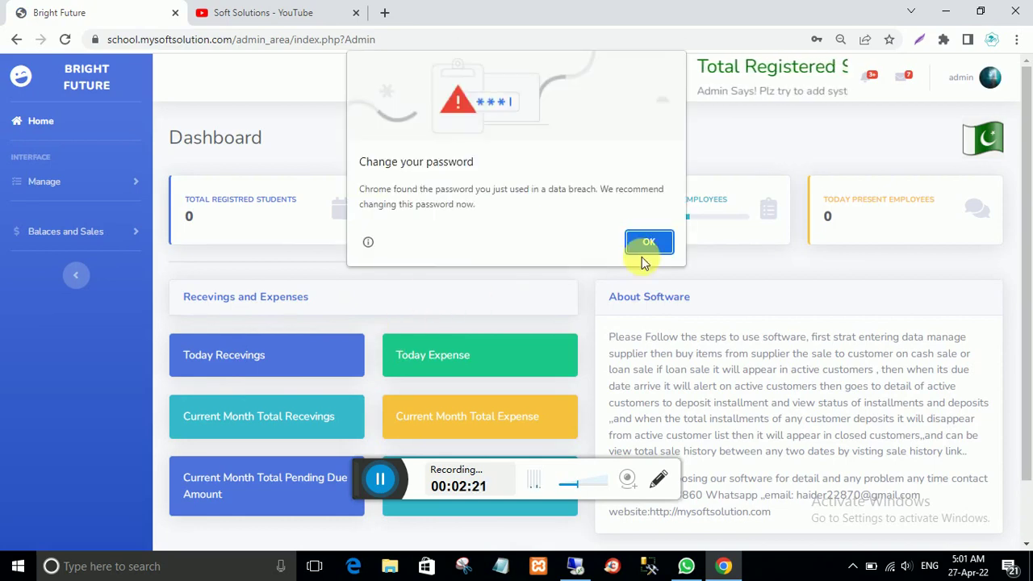
# Step: Dismiss Chrome's password warnings and point out the zero student and employee counts
pyautogui.click(652, 242)
pyautogui.click(856, 287)
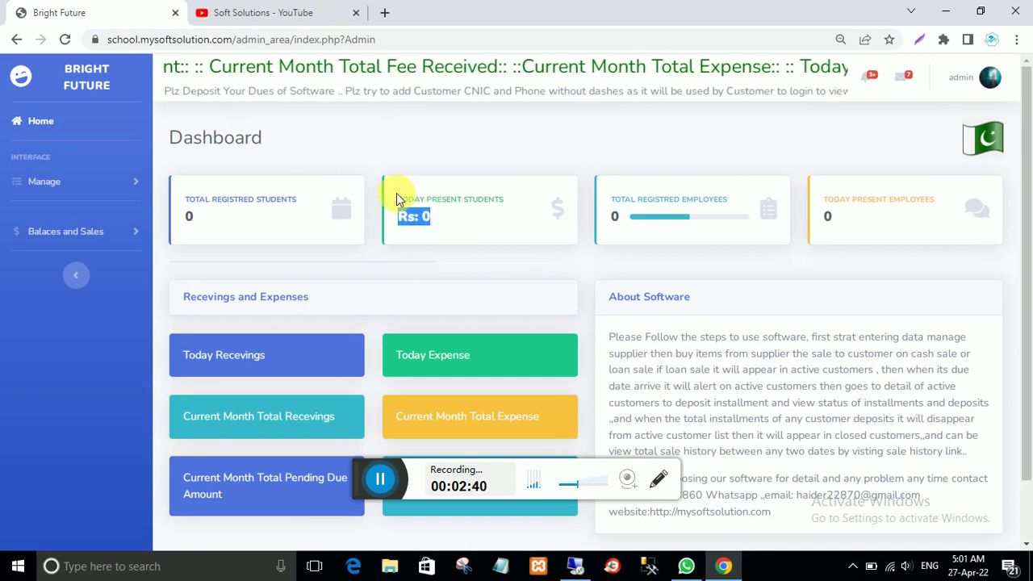
pyautogui.moveTo(397, 200); pyautogui.dragTo(444, 223)
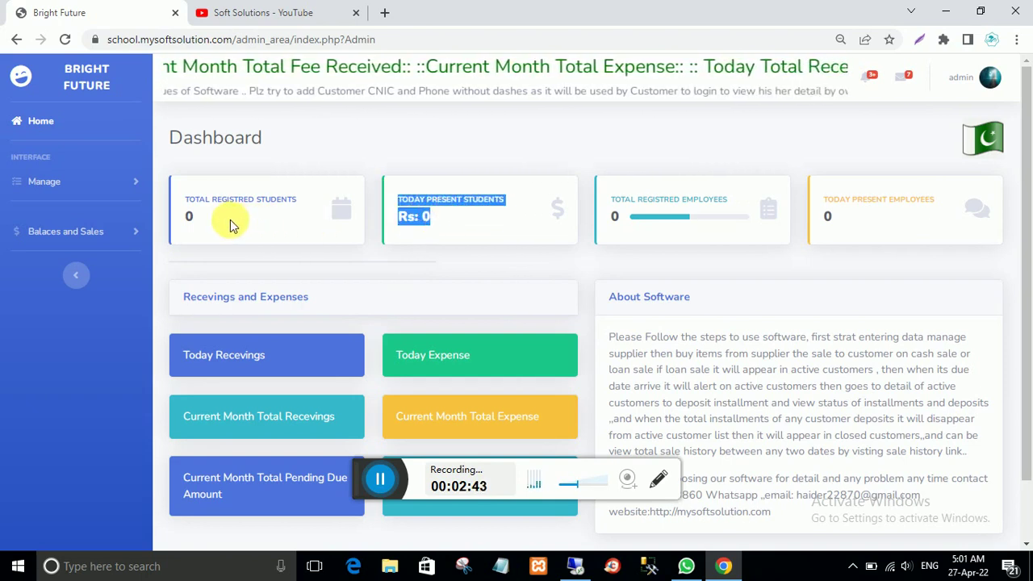
pyautogui.moveTo(230, 225); pyautogui.dragTo(183, 204)
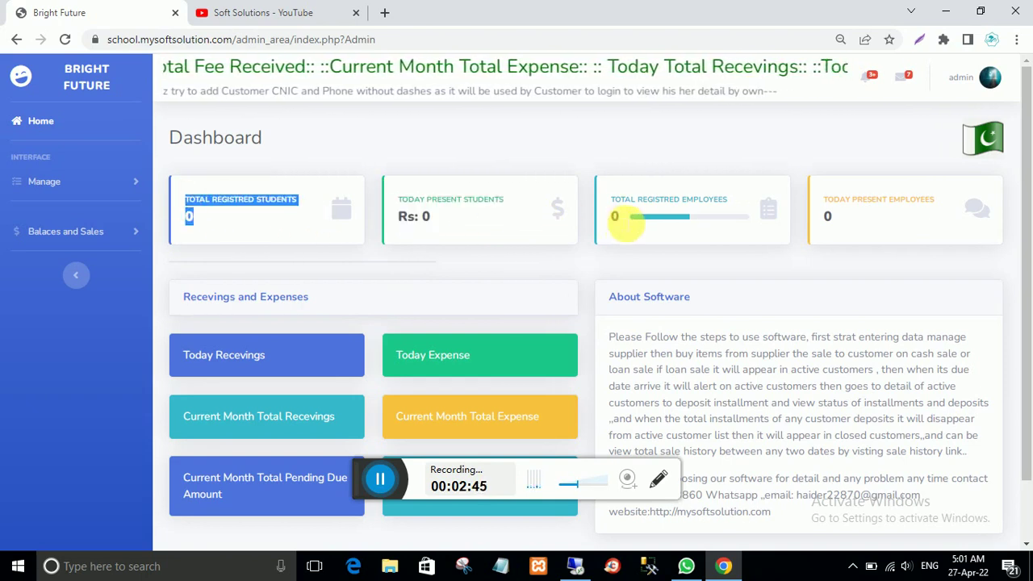
pyautogui.click(613, 214)
pyautogui.moveTo(611, 214); pyautogui.dragTo(632, 197)
pyautogui.click(767, 208)
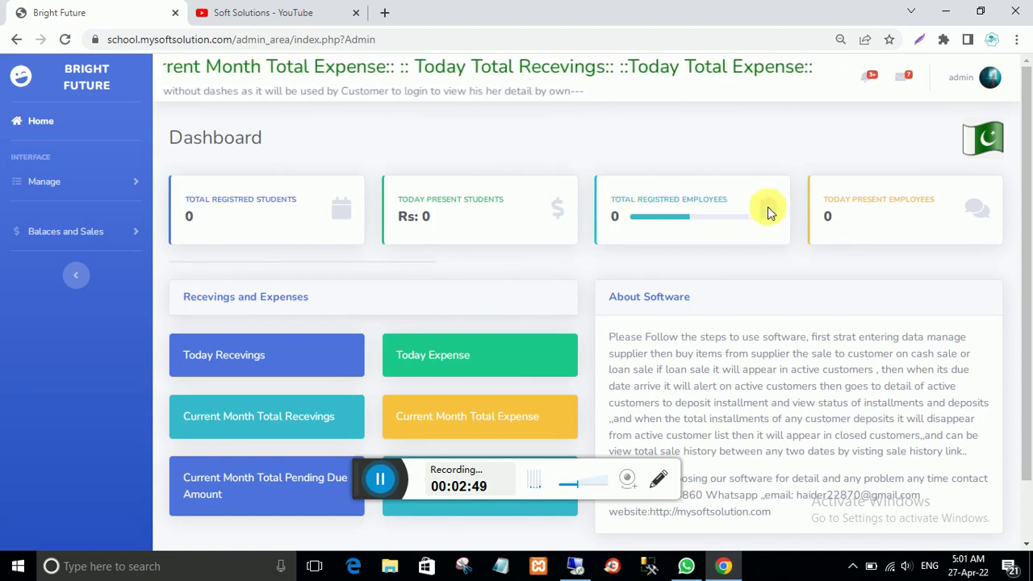
pyautogui.moveTo(853, 219); pyautogui.dragTo(819, 204)
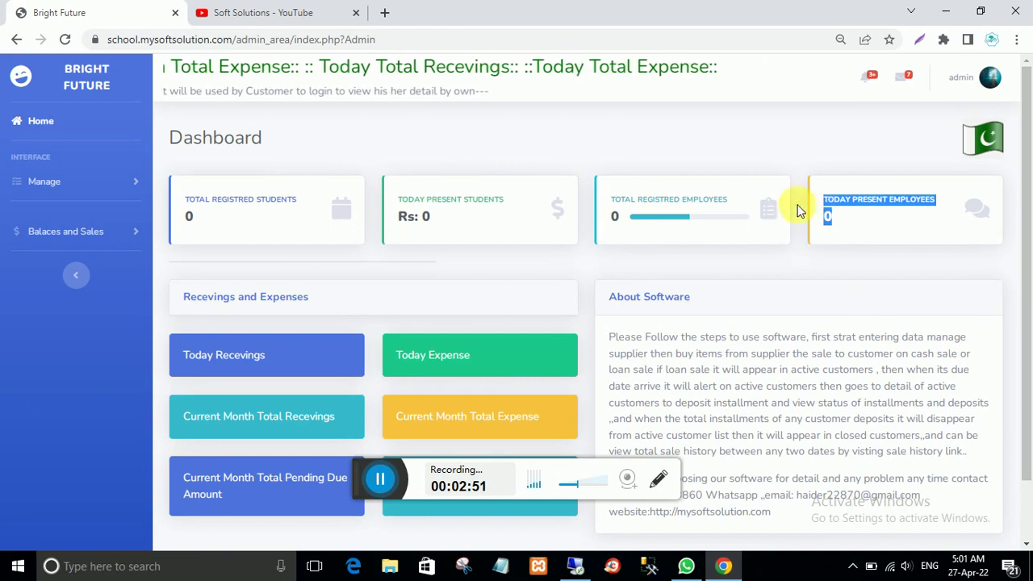
# Step: Point out today's and current-month receivings and expense summaries on the dashboard
pyautogui.scroll(-1, 450, 323)
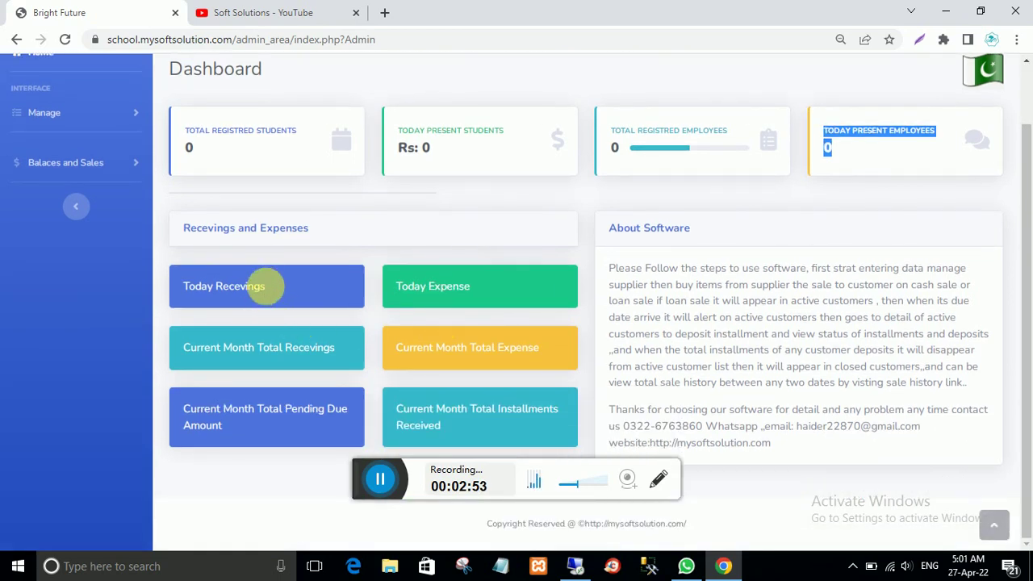
pyautogui.moveTo(267, 285); pyautogui.dragTo(184, 284)
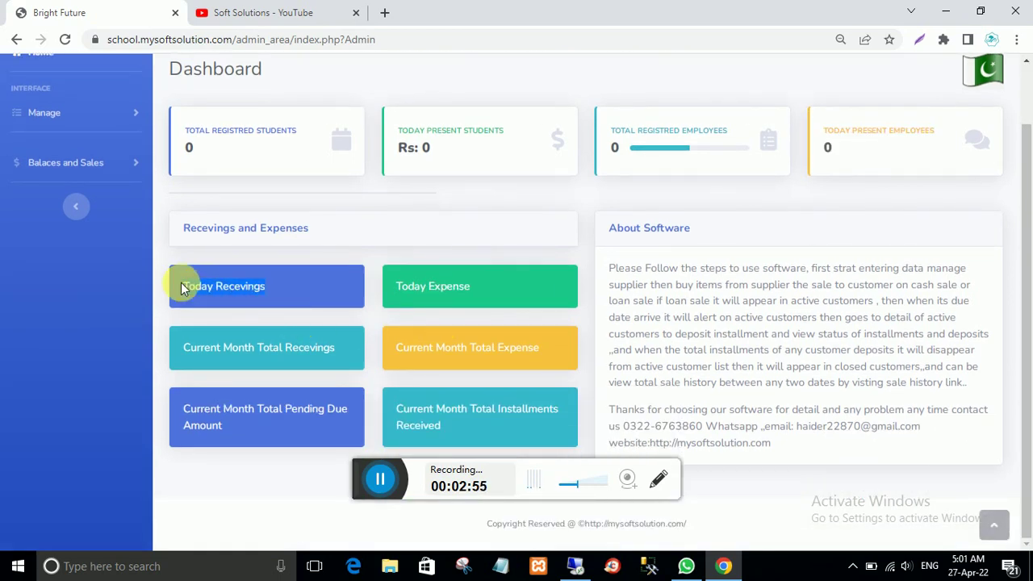
pyautogui.moveTo(494, 282); pyautogui.dragTo(381, 288)
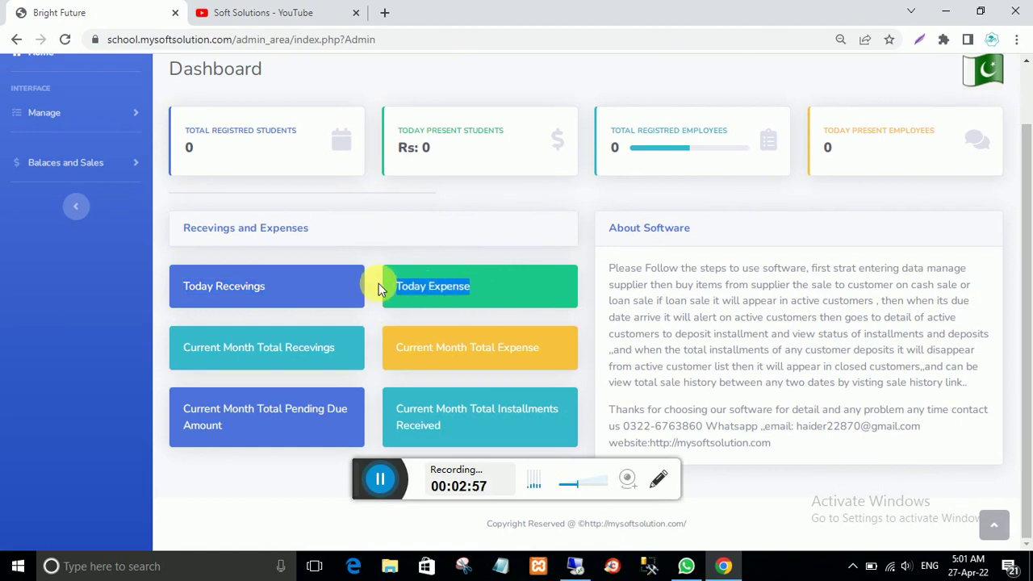
pyautogui.moveTo(345, 355); pyautogui.dragTo(196, 361)
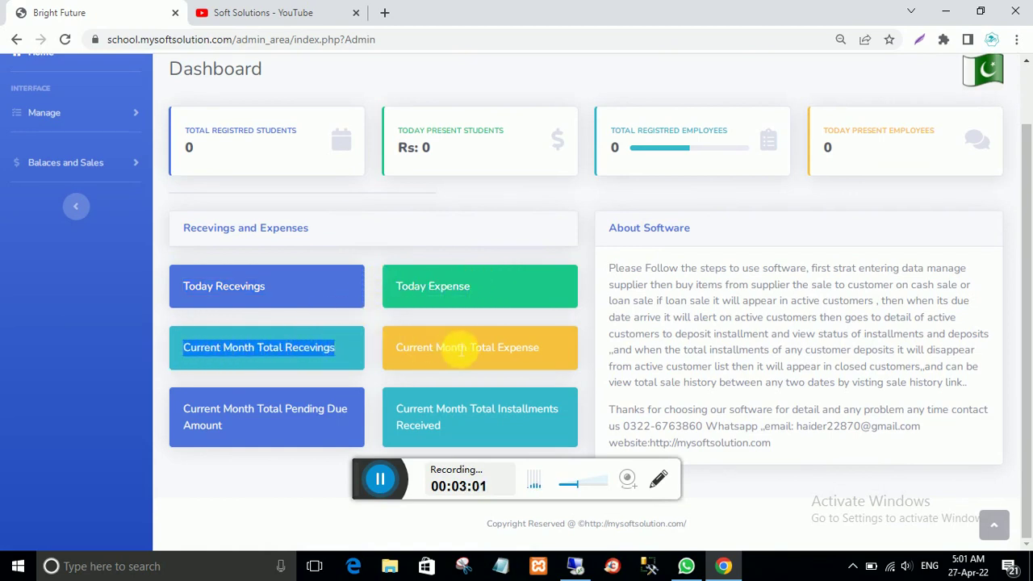
pyautogui.moveTo(552, 348); pyautogui.dragTo(386, 351)
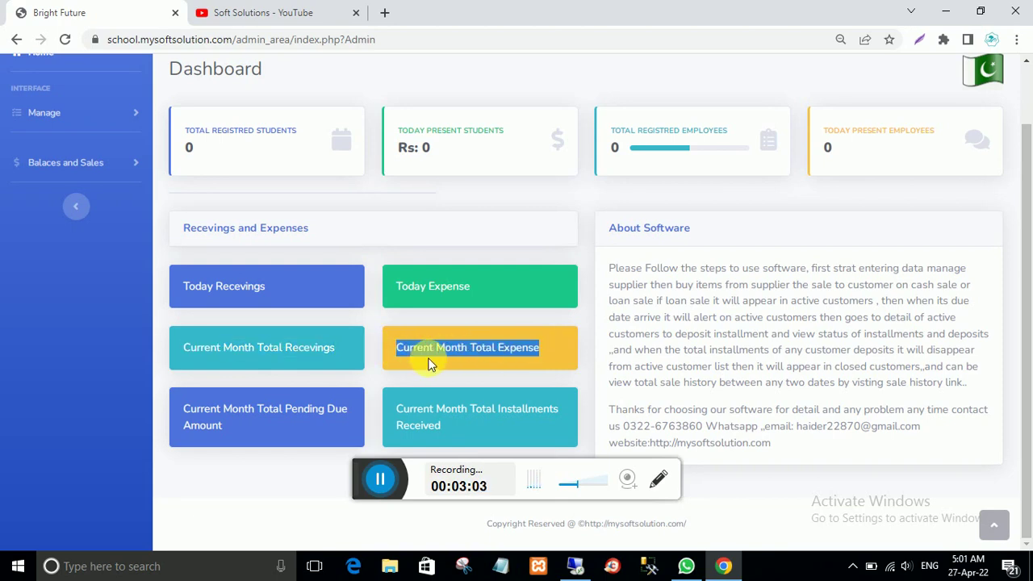
pyautogui.scroll(1, 428, 364)
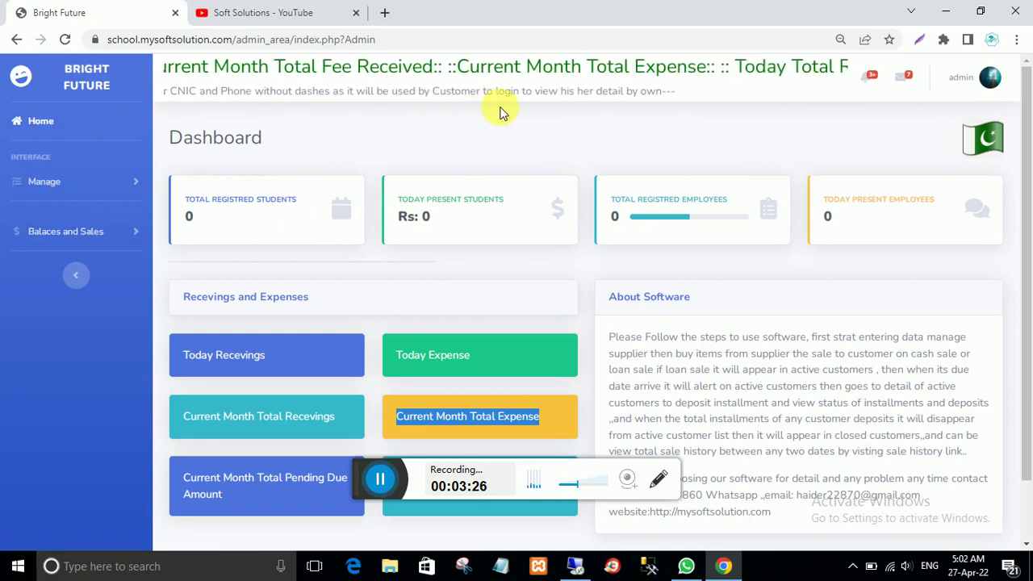
# Step: In Manage Users, save a new user's name with post Principal and branch Haria, confirming the alert
pyautogui.click(46, 185)
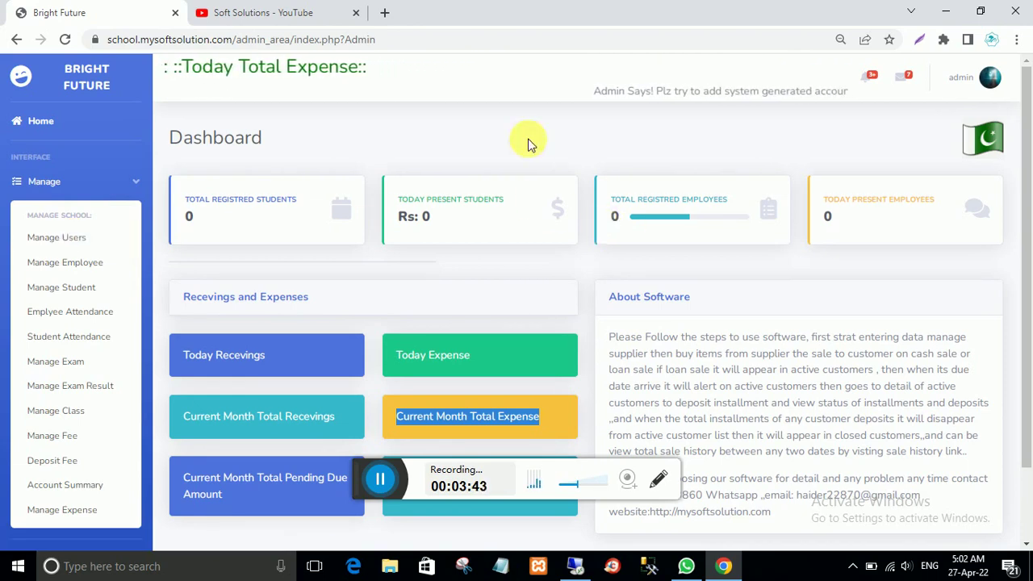
pyautogui.click(50, 243)
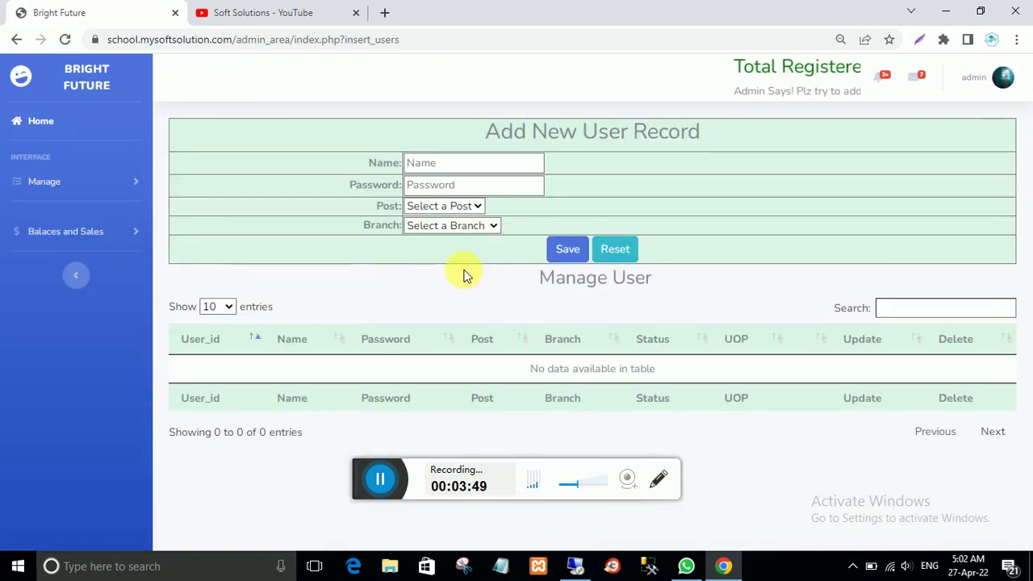
pyautogui.click(442, 168)
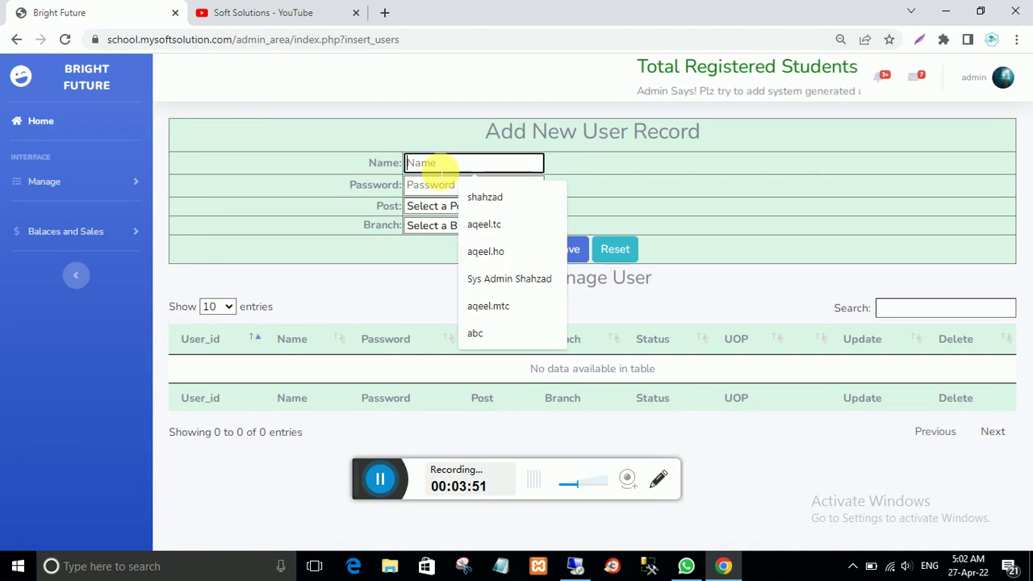
pyautogui.write('ali')
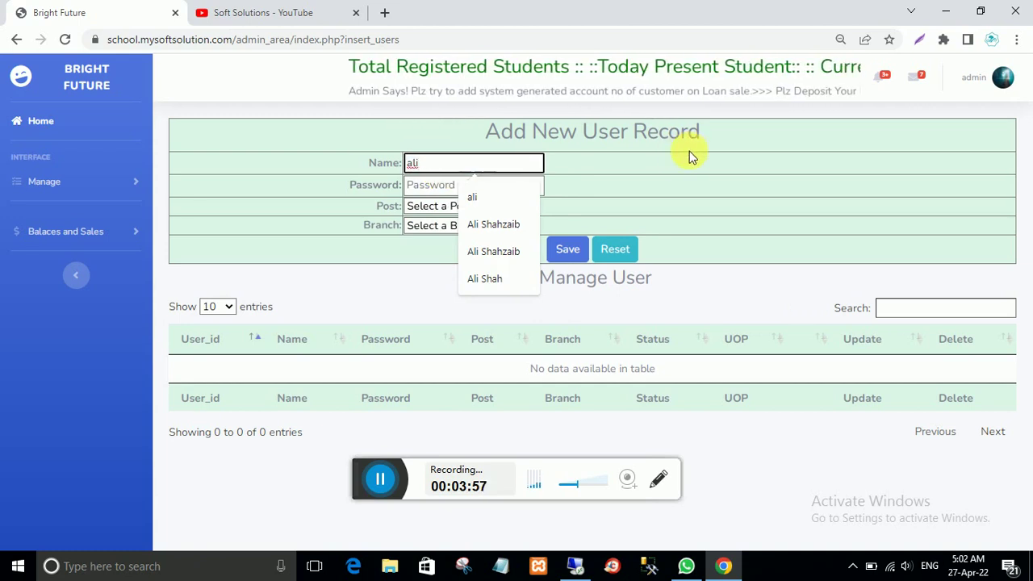
pyautogui.click(381, 282)
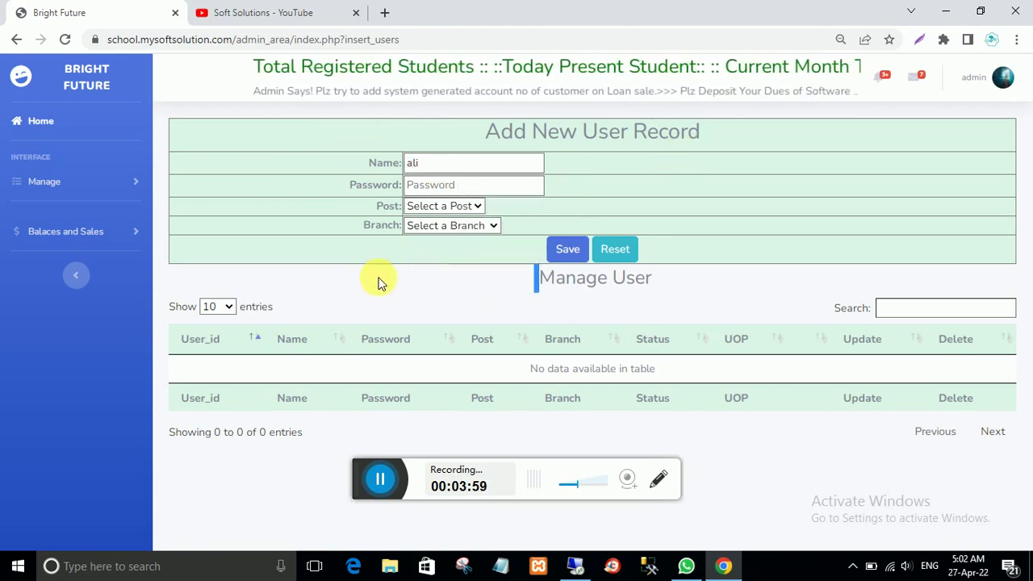
pyautogui.click(430, 184)
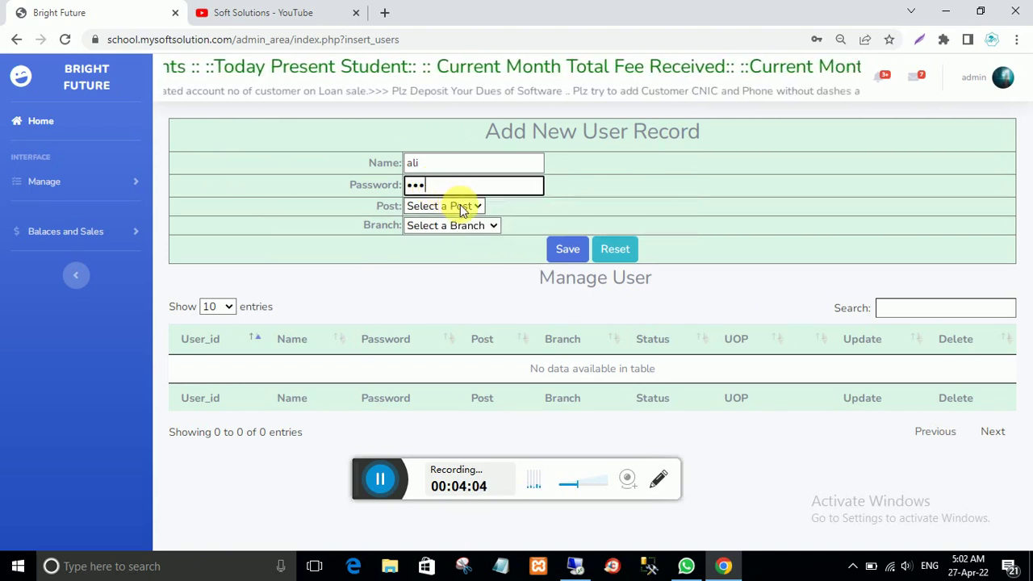
pyautogui.click(459, 207)
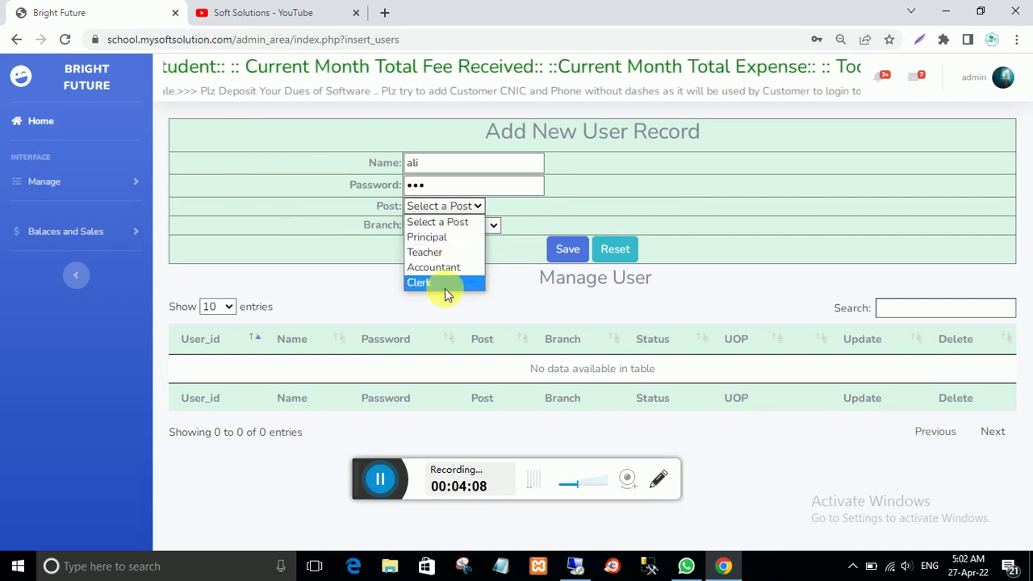
pyautogui.click(430, 237)
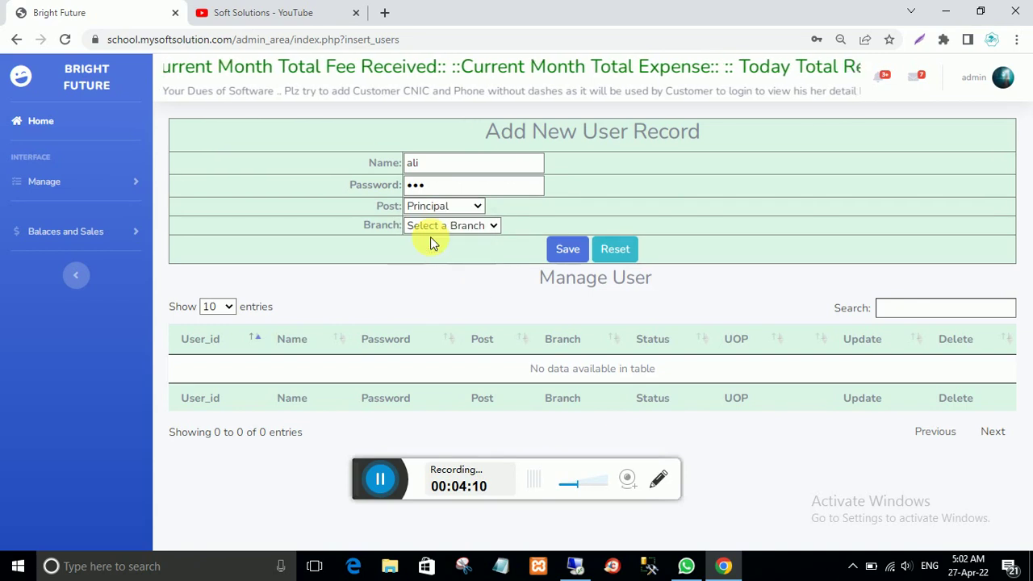
pyautogui.click(447, 225)
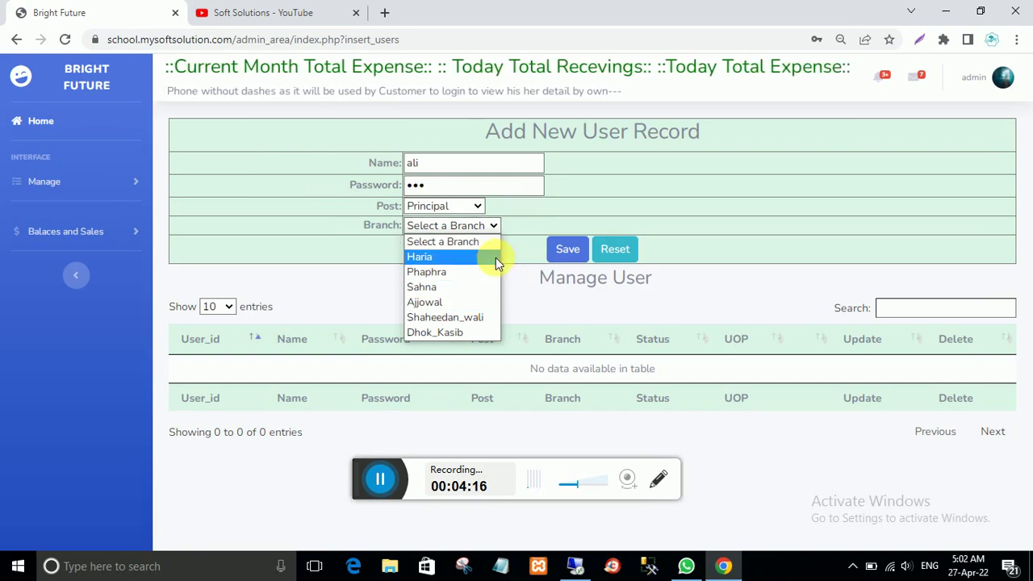
pyautogui.click(412, 255)
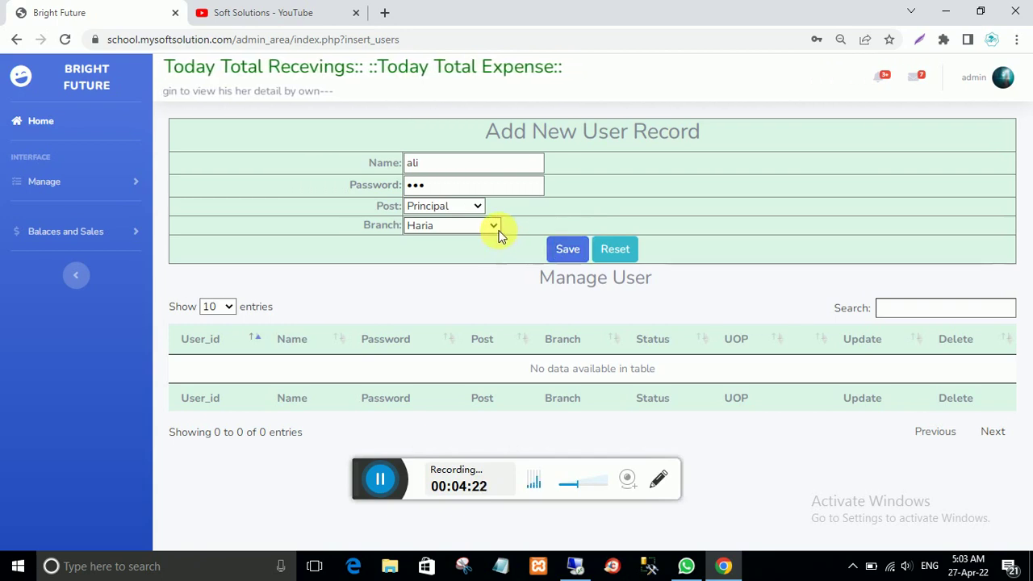
pyautogui.click(567, 249)
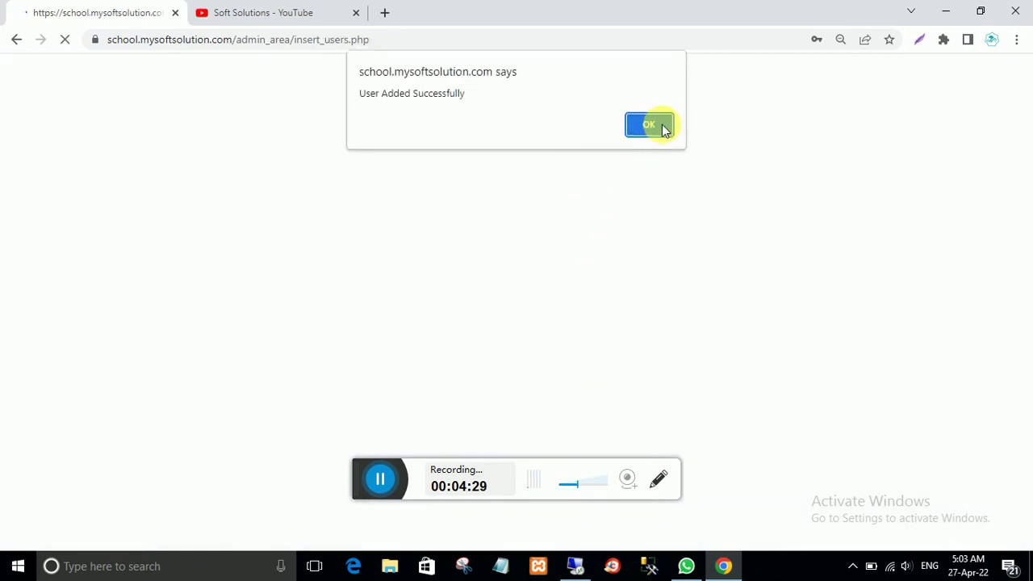
pyautogui.click(660, 126)
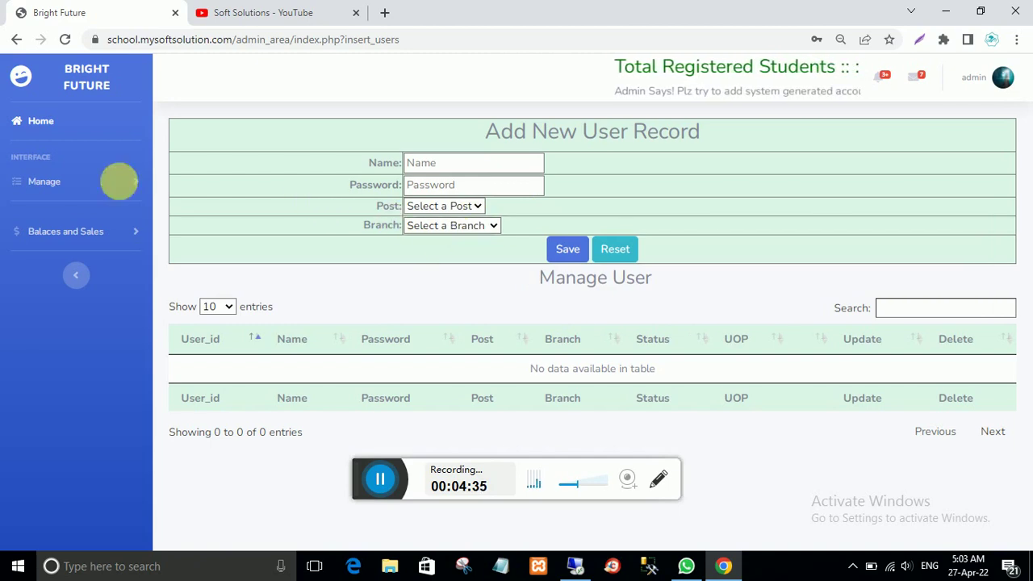
# Step: Go Home to the dashboard, then open Manage Employee from the Manage menu
pyautogui.click(44, 123)
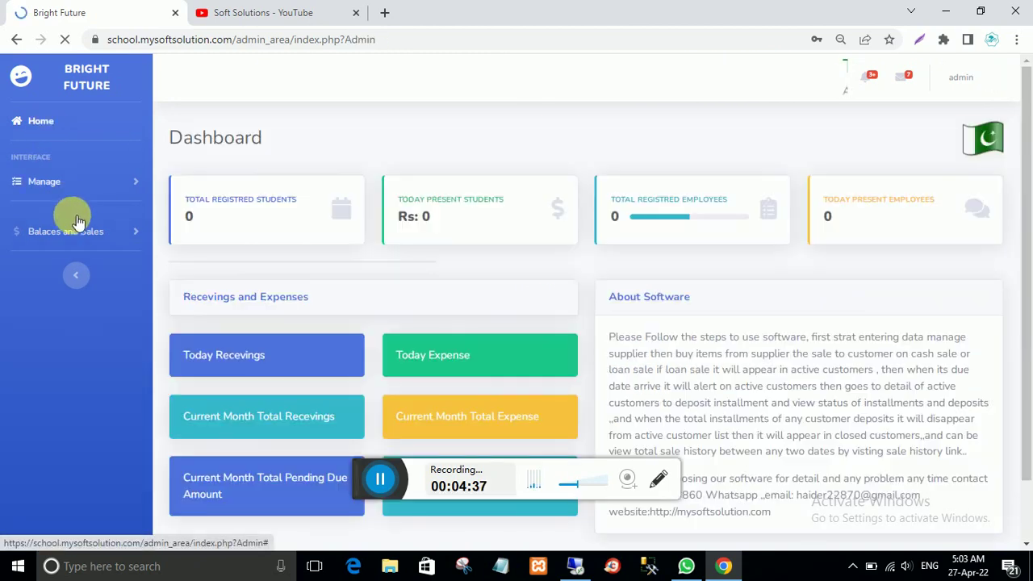
pyautogui.click(42, 181)
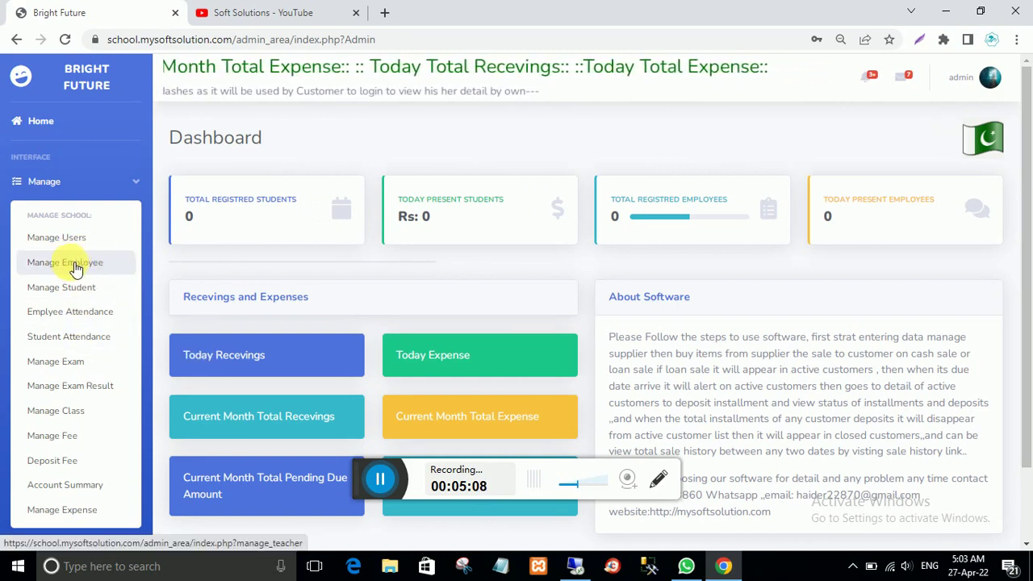
pyautogui.click(73, 267)
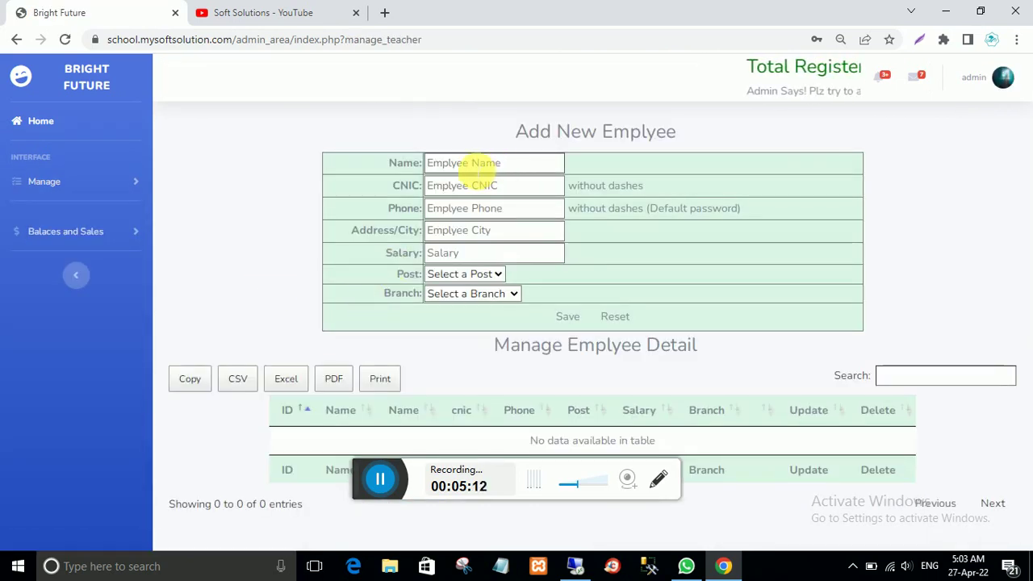
# Step: Enter the employee's name, CNIC and phone, with city multan and salary 25000
pyautogui.click(477, 171)
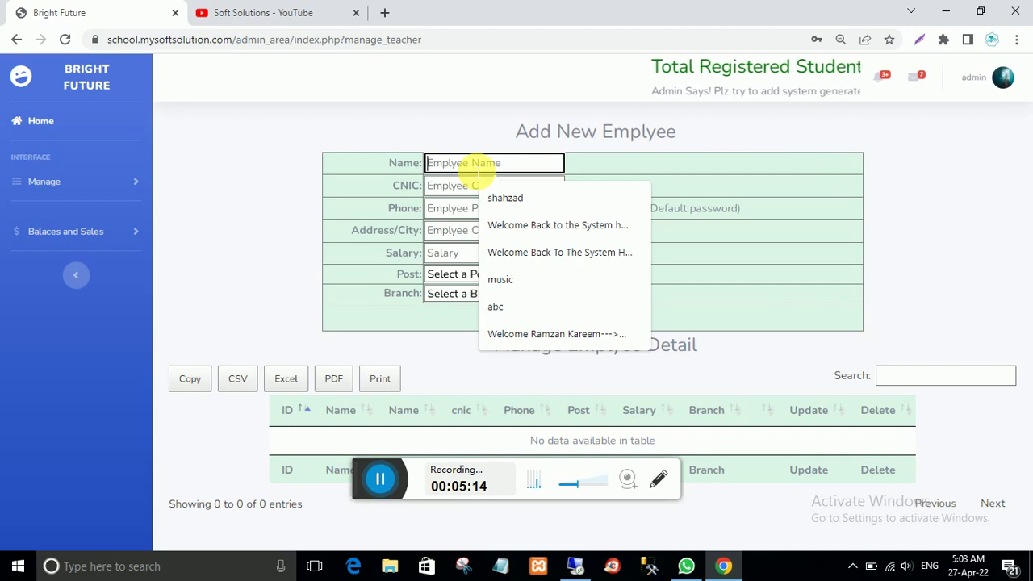
pyautogui.write('ab')
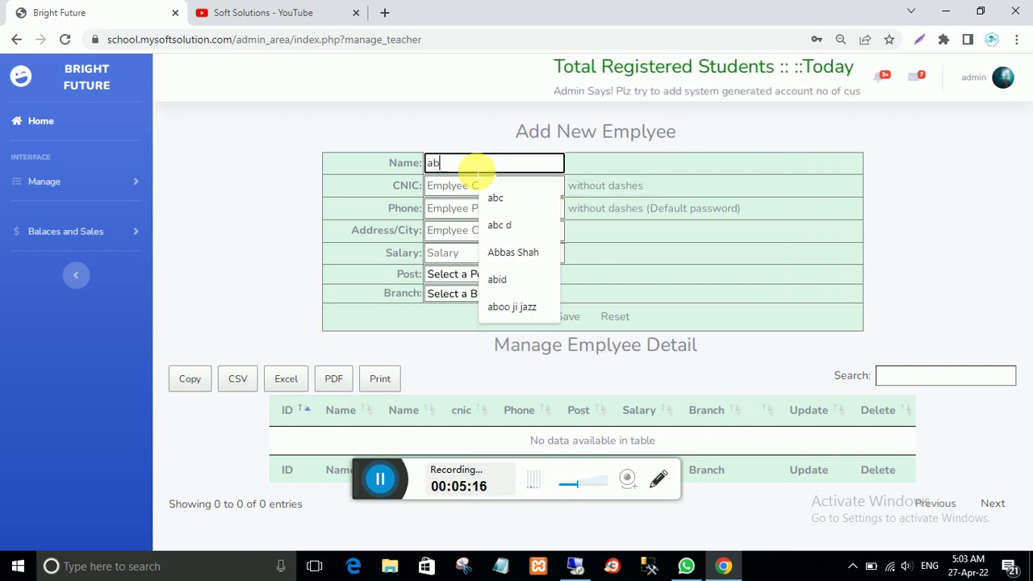
pyautogui.write('id')
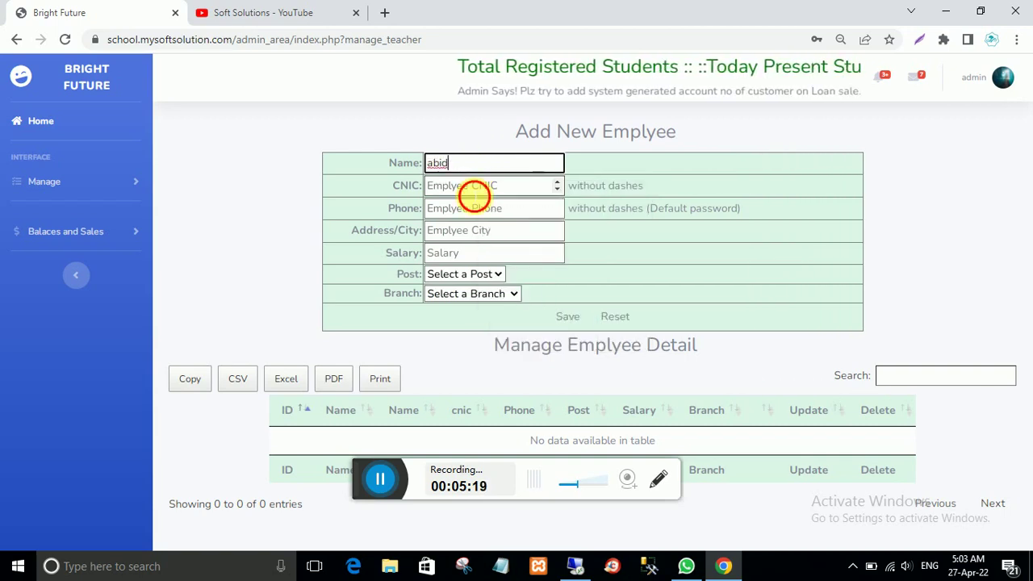
pyautogui.click(476, 192)
pyautogui.write('00')
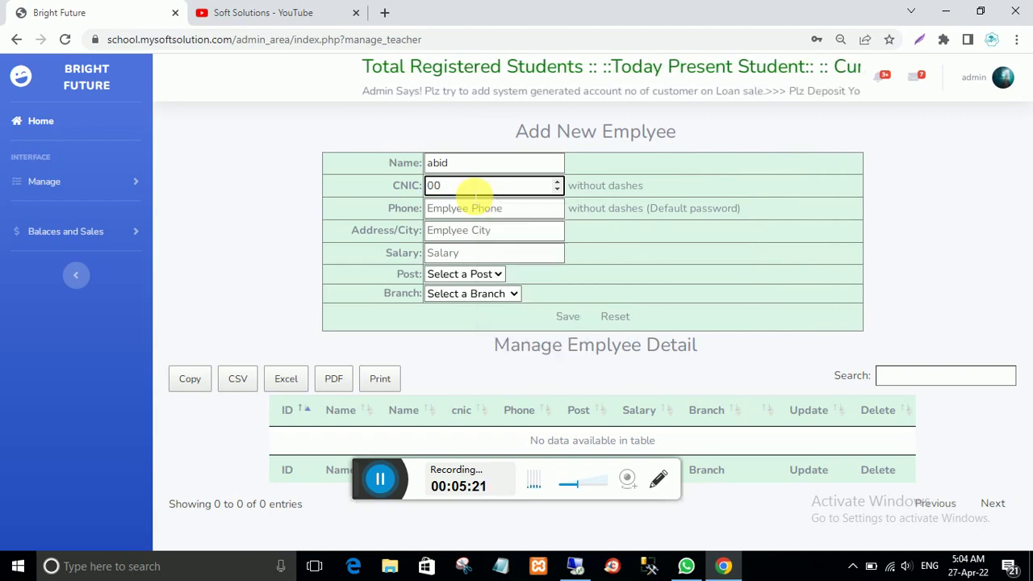
pyautogui.click(476, 206)
pyautogui.write('00')
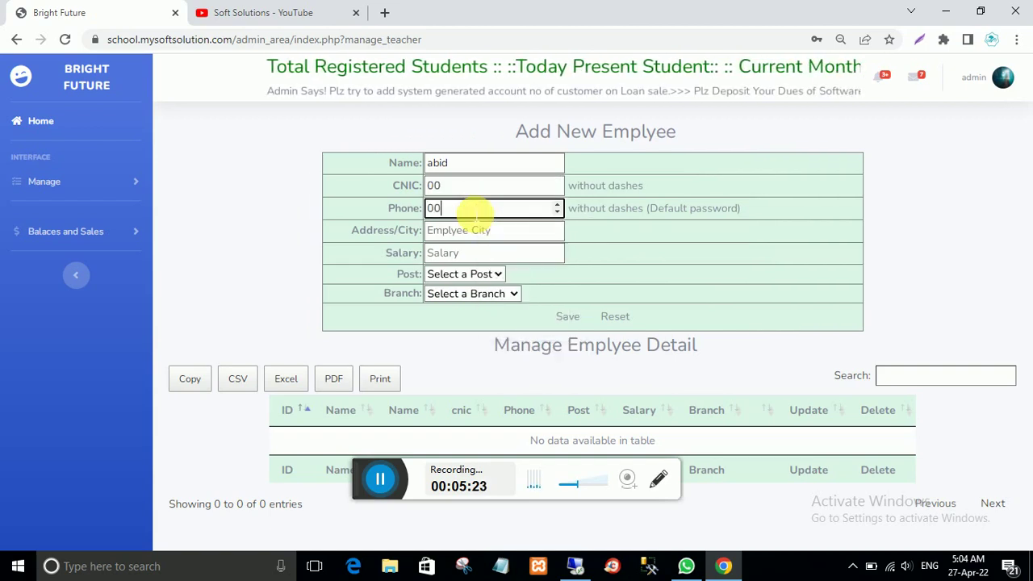
pyautogui.click(478, 231)
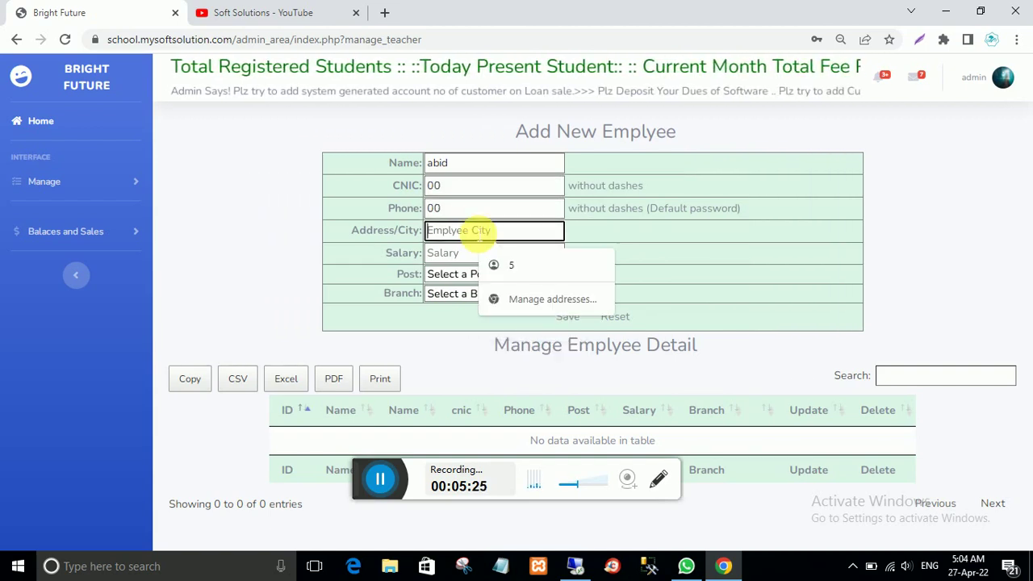
pyautogui.write('multan')
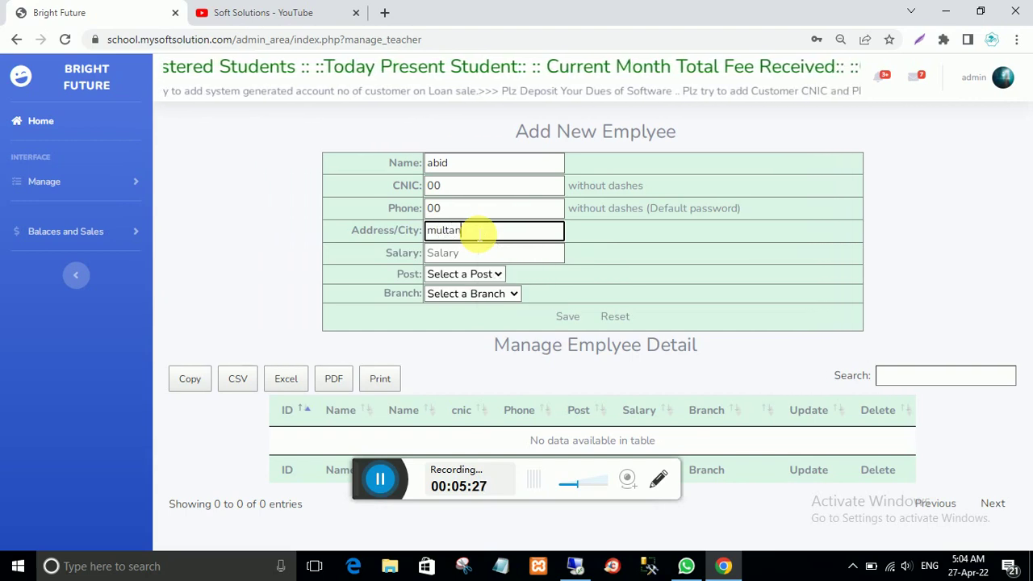
pyautogui.click(488, 254)
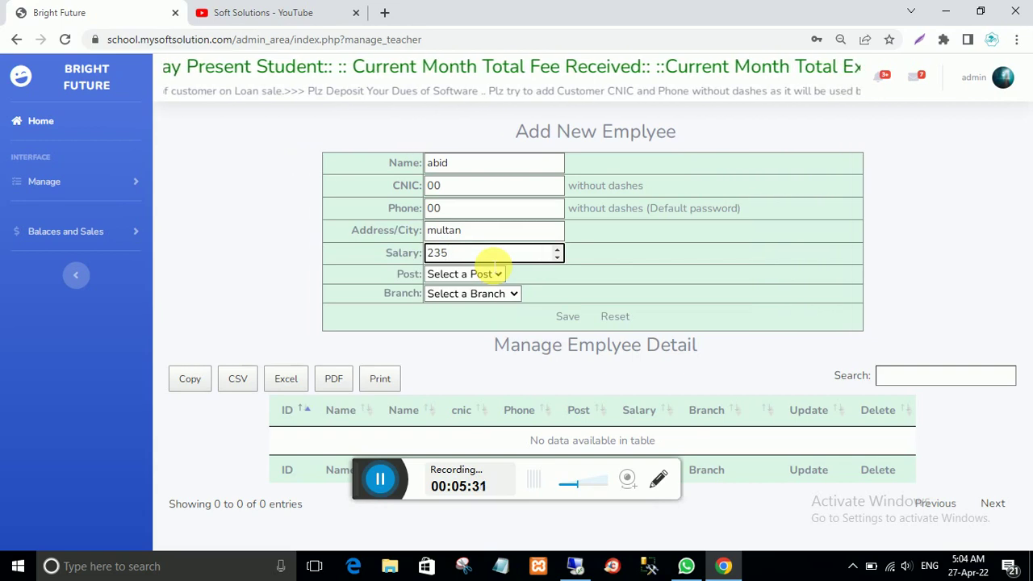
pyautogui.write('2500')
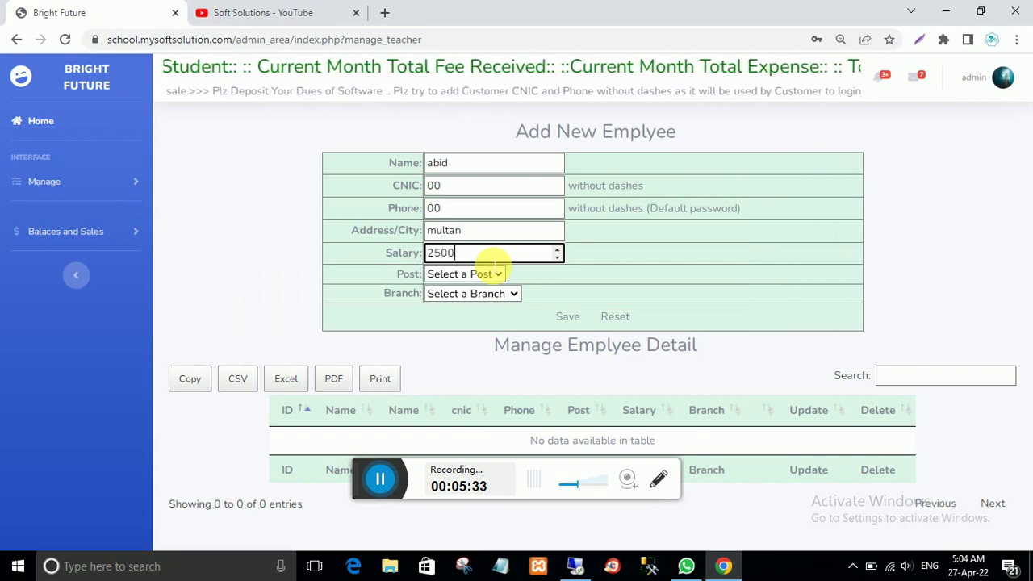
pyautogui.write('0')
# Step: Set post Teacher and branch Haria, then save the employee and confirm
pyautogui.click(494, 274)
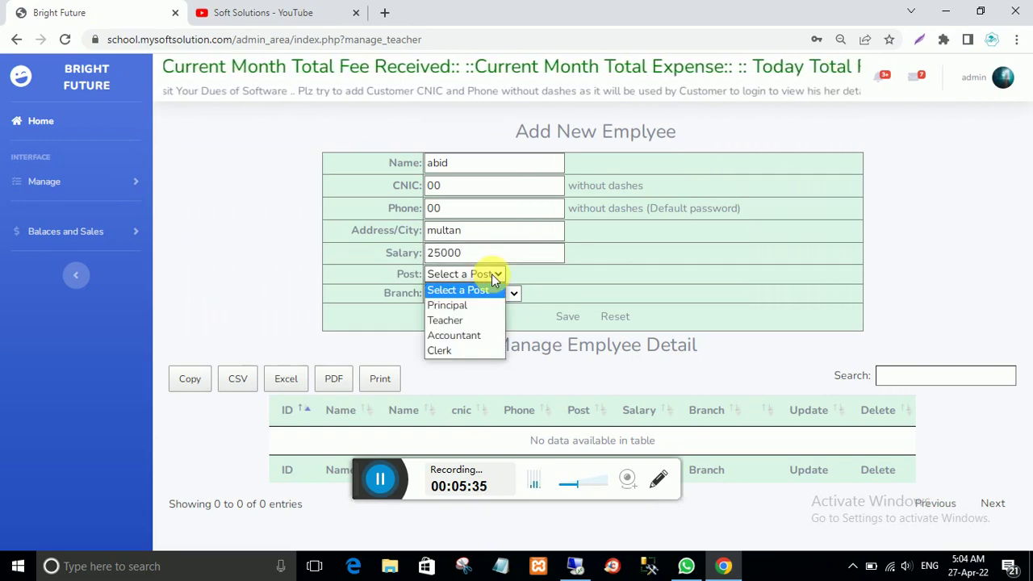
pyautogui.click(465, 320)
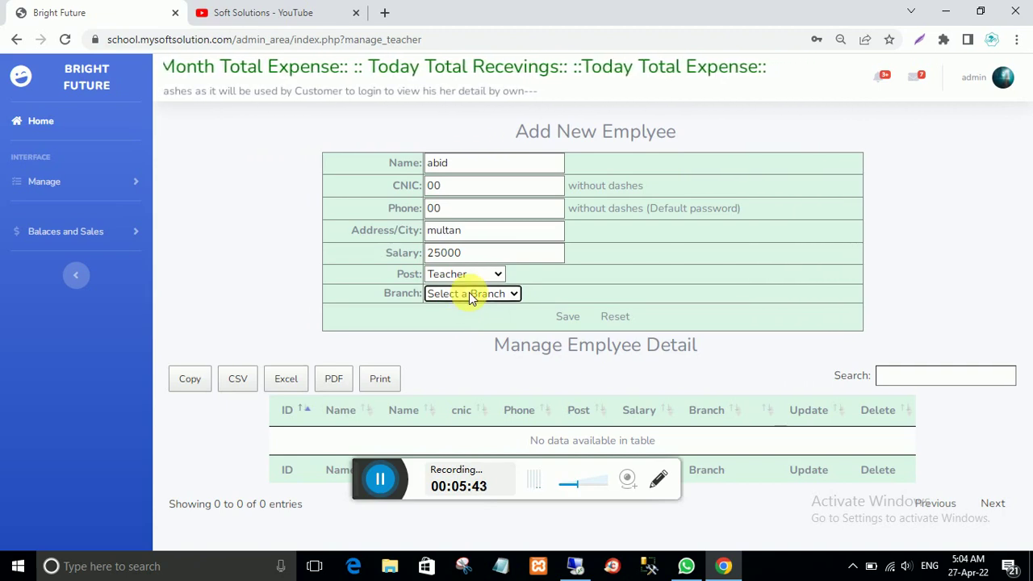
pyautogui.click(469, 292)
pyautogui.click(463, 323)
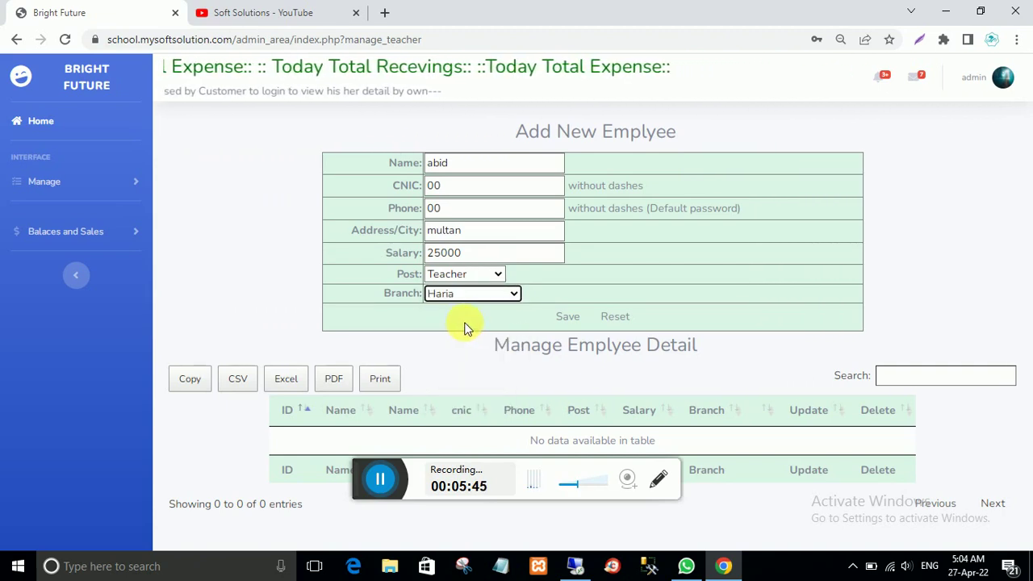
pyautogui.click(566, 320)
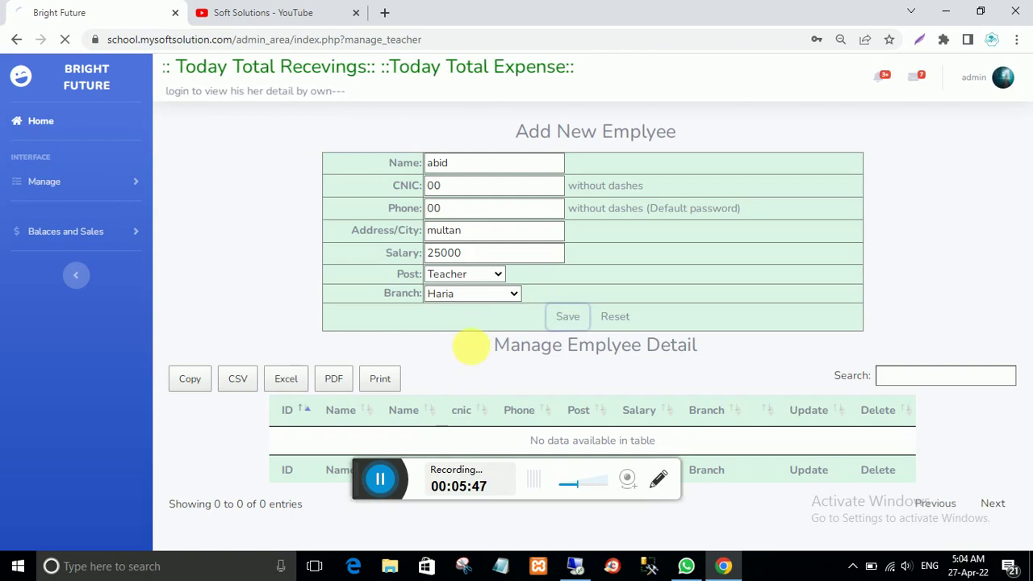
pyautogui.click(649, 123)
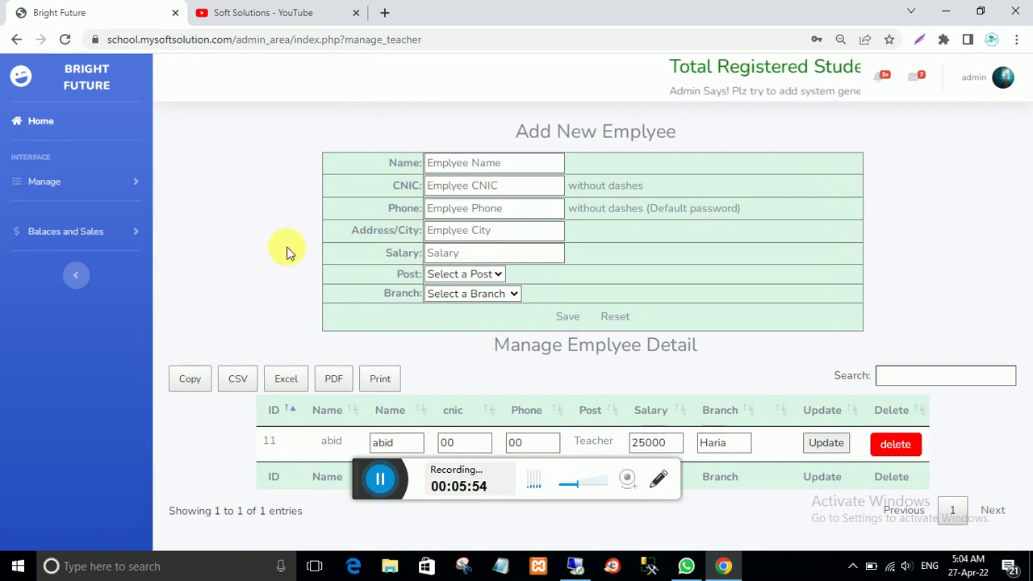
# Step: Go Home to the dashboard, then open Manage Class from the Manage menu
pyautogui.click(30, 121)
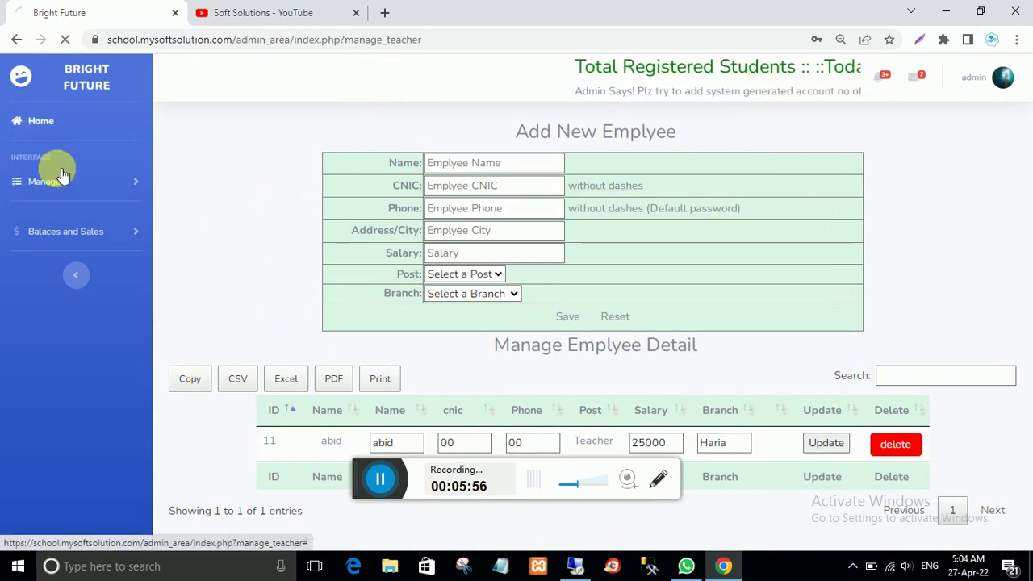
pyautogui.click(36, 184)
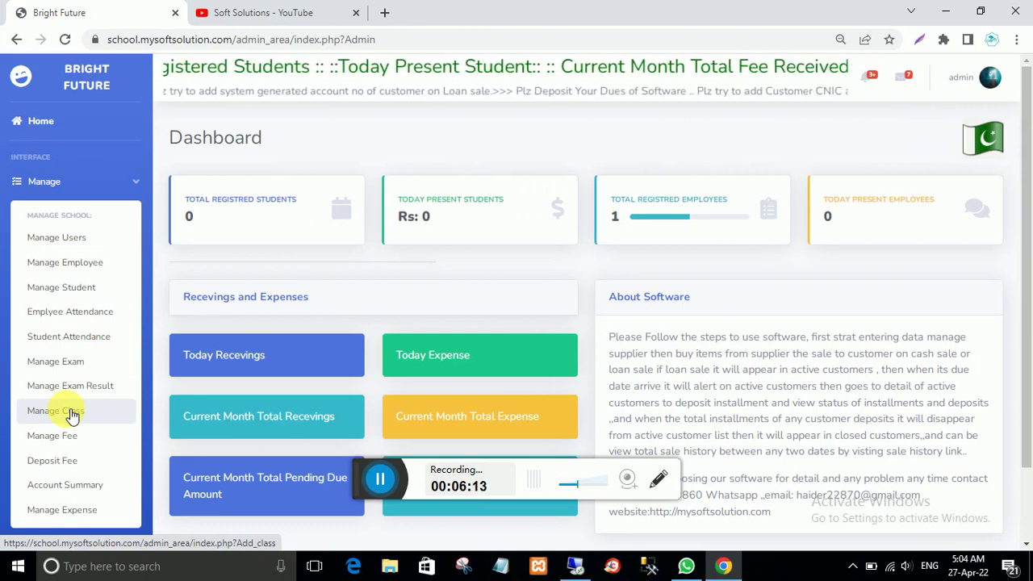
pyautogui.click(71, 414)
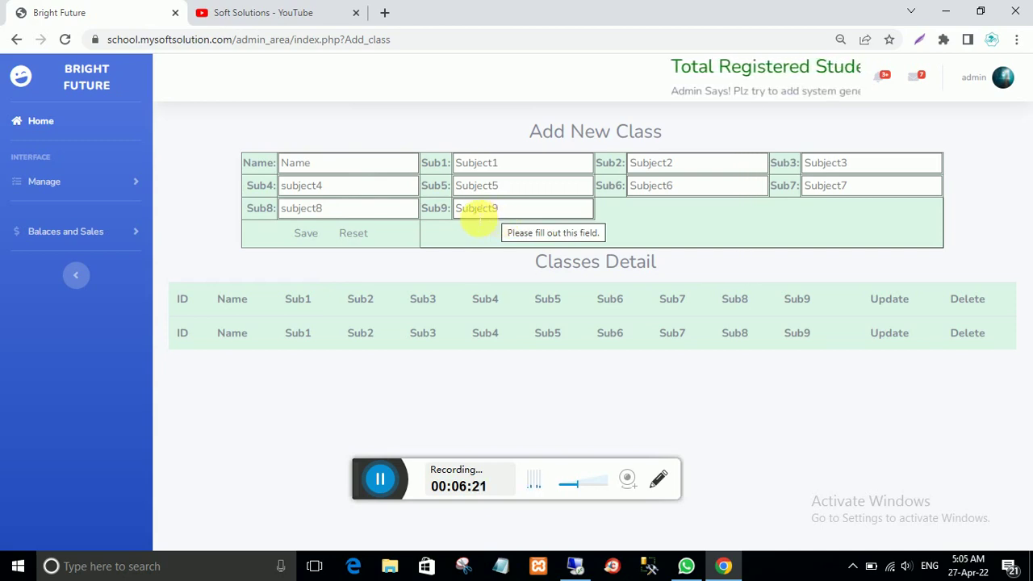
# Step: Name the class One and enter subjects Islamyat, Urdu, Science and Math
pyautogui.click(342, 168)
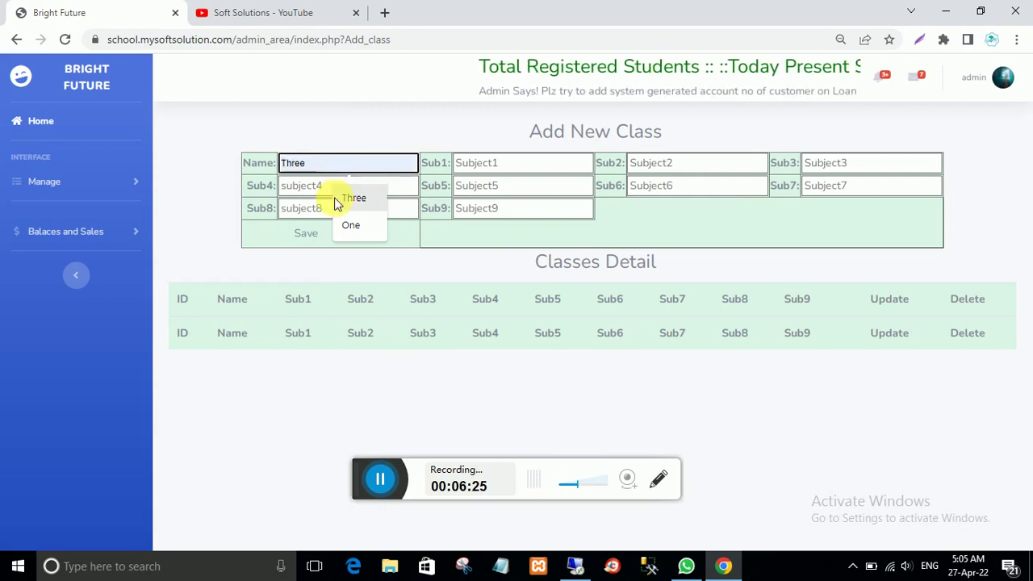
pyautogui.click(345, 224)
pyautogui.click(505, 170)
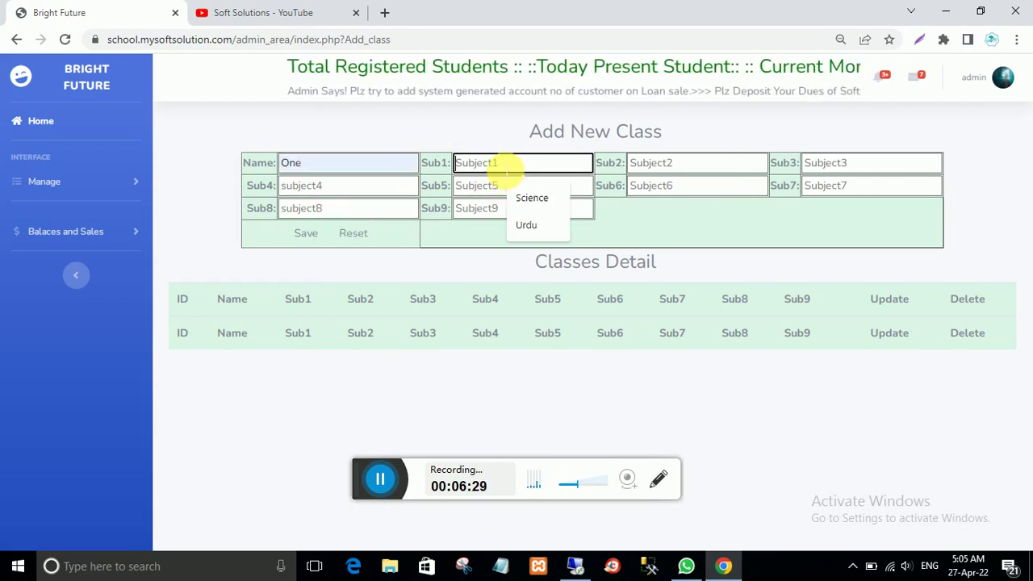
pyautogui.click(505, 171)
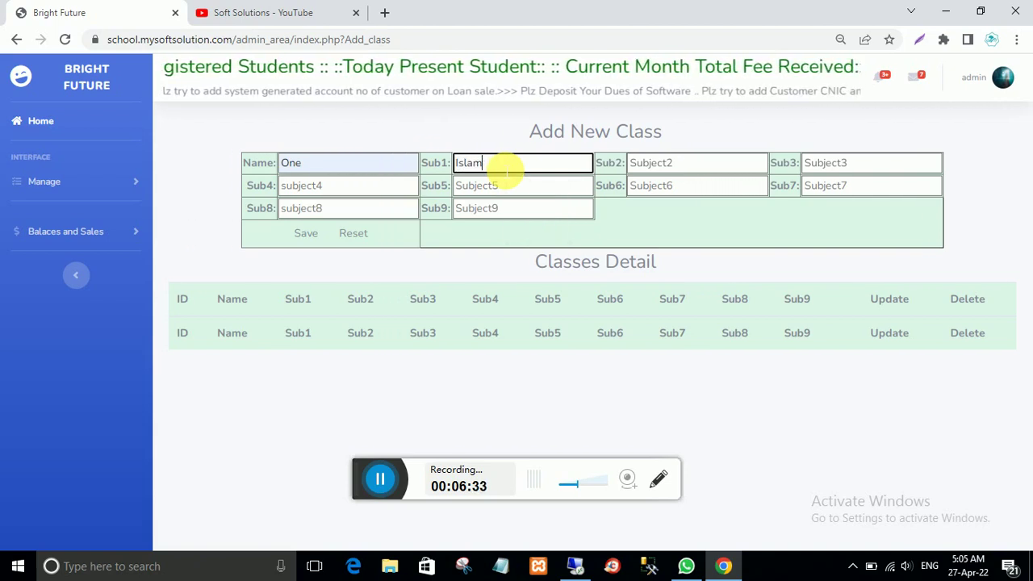
pyautogui.write('Islamyat')
pyautogui.click(693, 164)
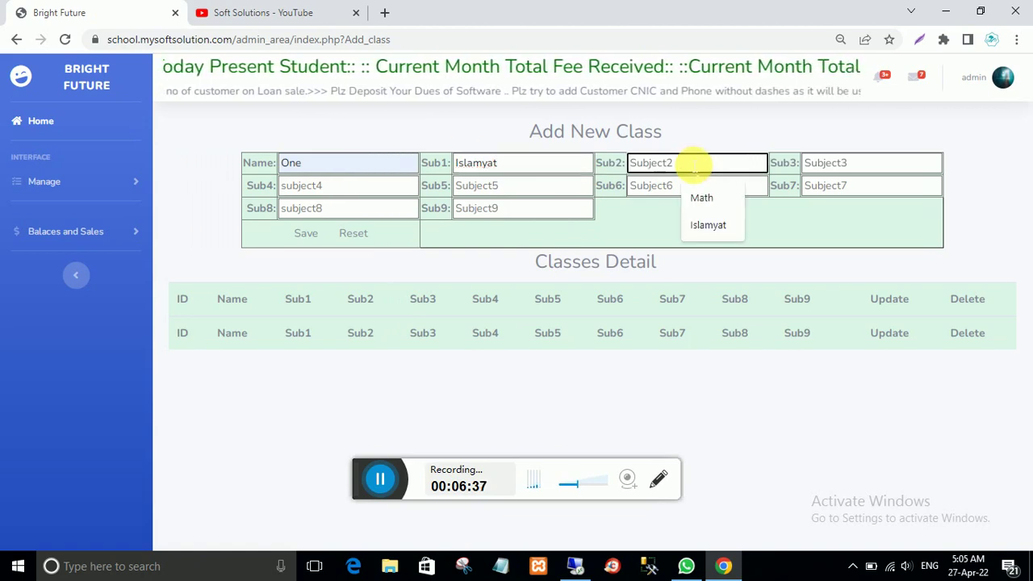
pyautogui.write('Urdu')
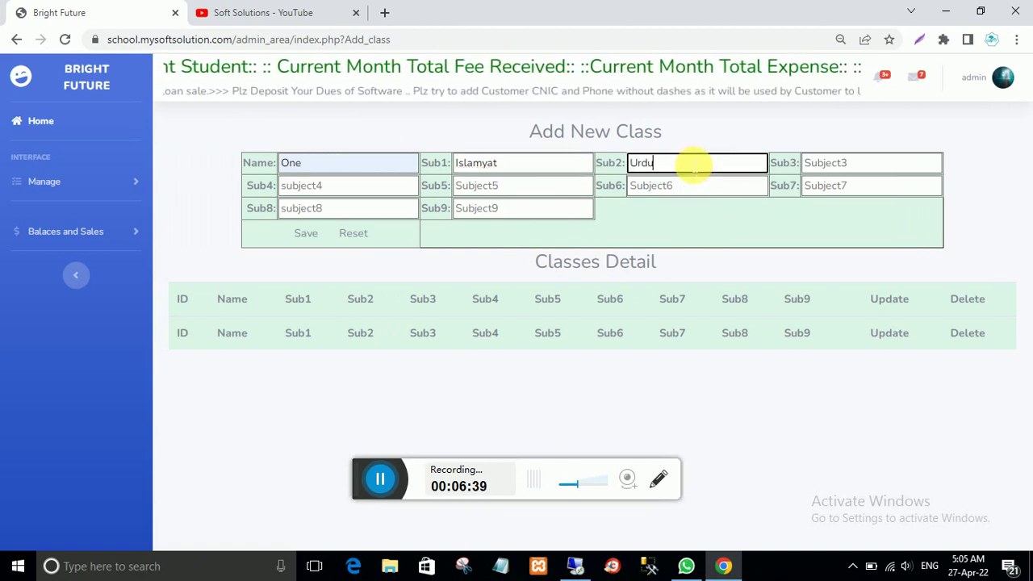
pyautogui.click(833, 165)
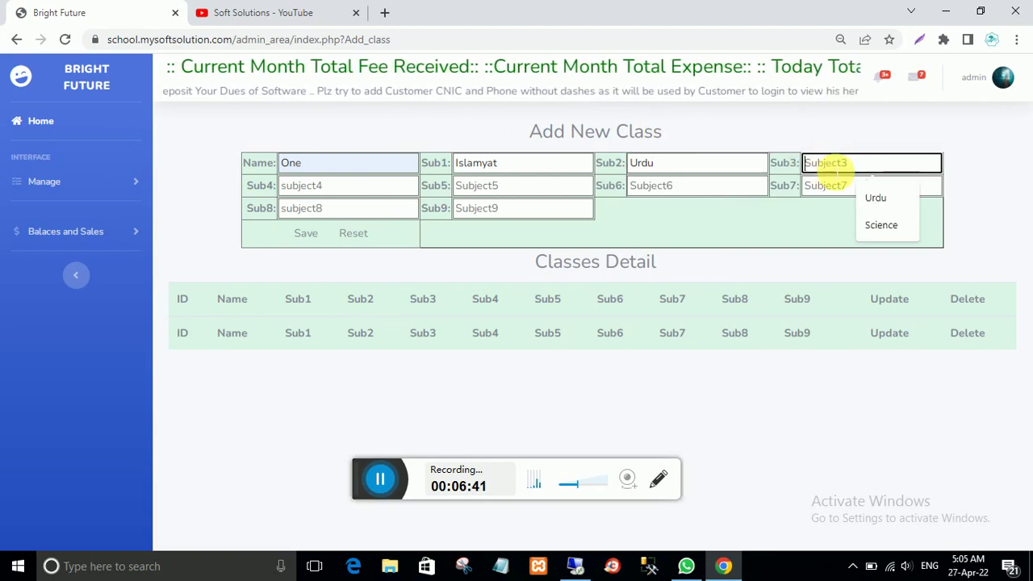
pyautogui.write('Sc')
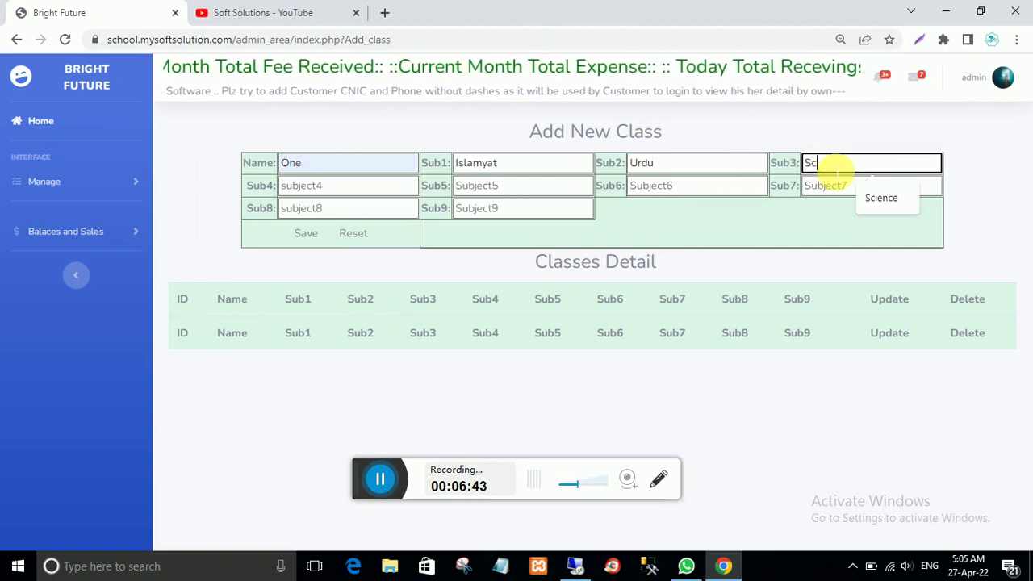
pyautogui.write('ience')
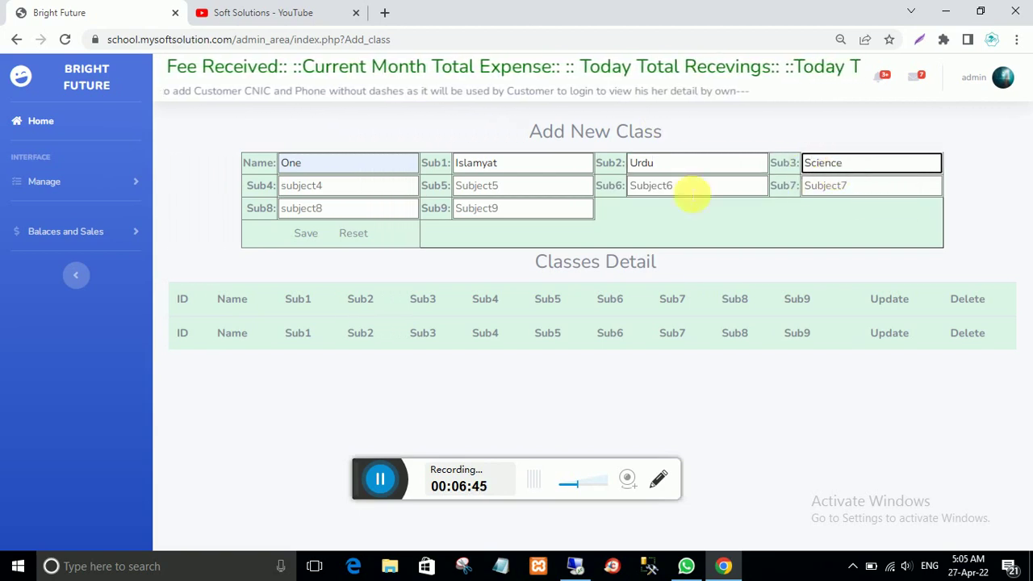
pyautogui.click(349, 197)
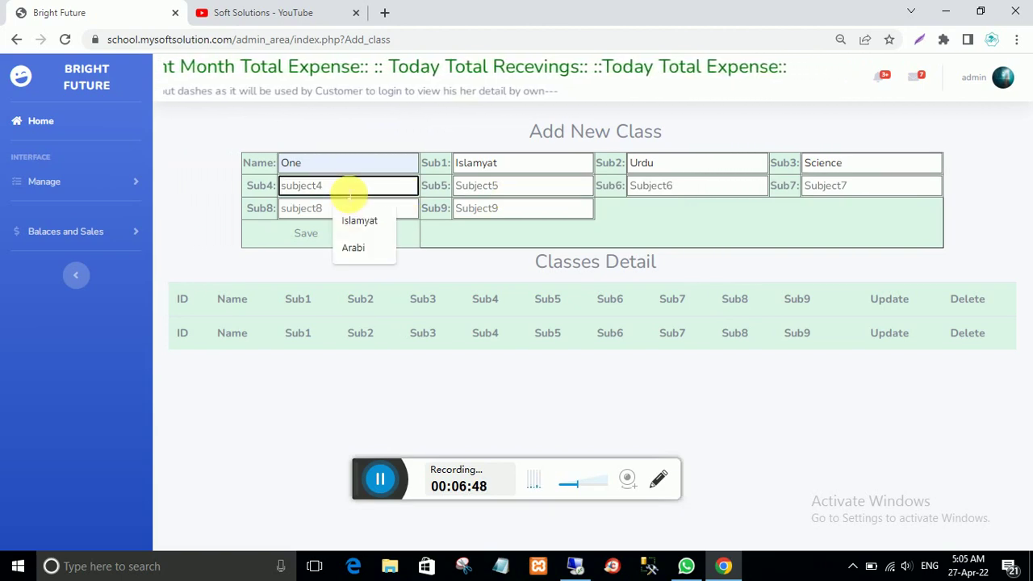
pyautogui.write('Math')
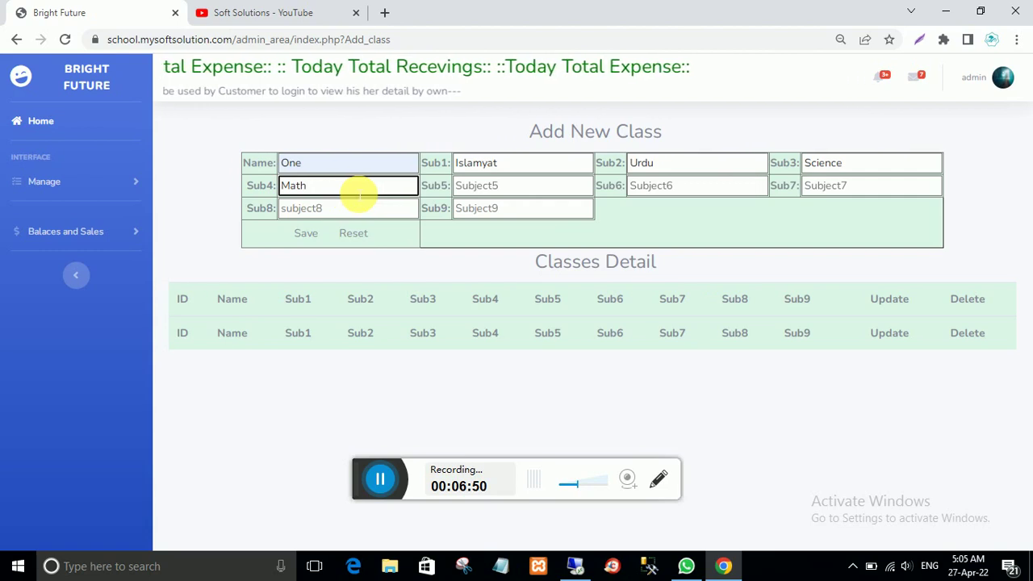
# Step: Add subjects punjabi and Arabi, na for the rest, and save the class
pyautogui.click(488, 191)
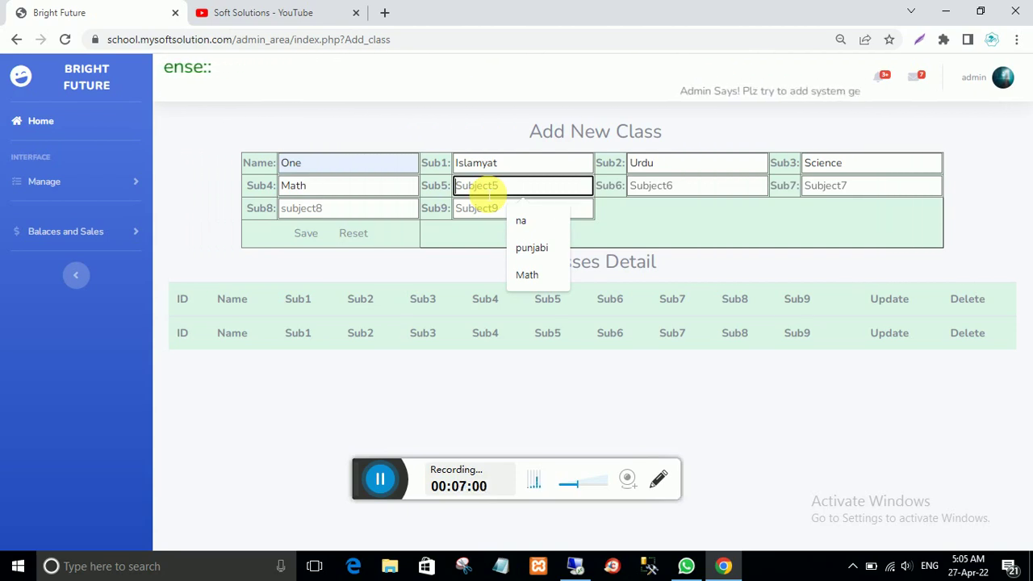
pyautogui.click(532, 248)
pyautogui.click(672, 187)
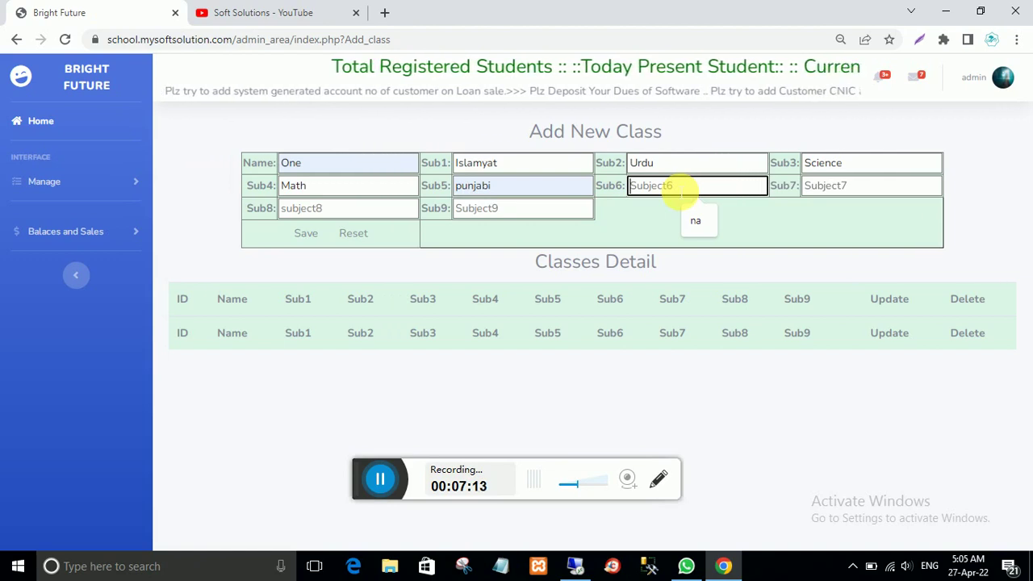
pyautogui.write('Arabi')
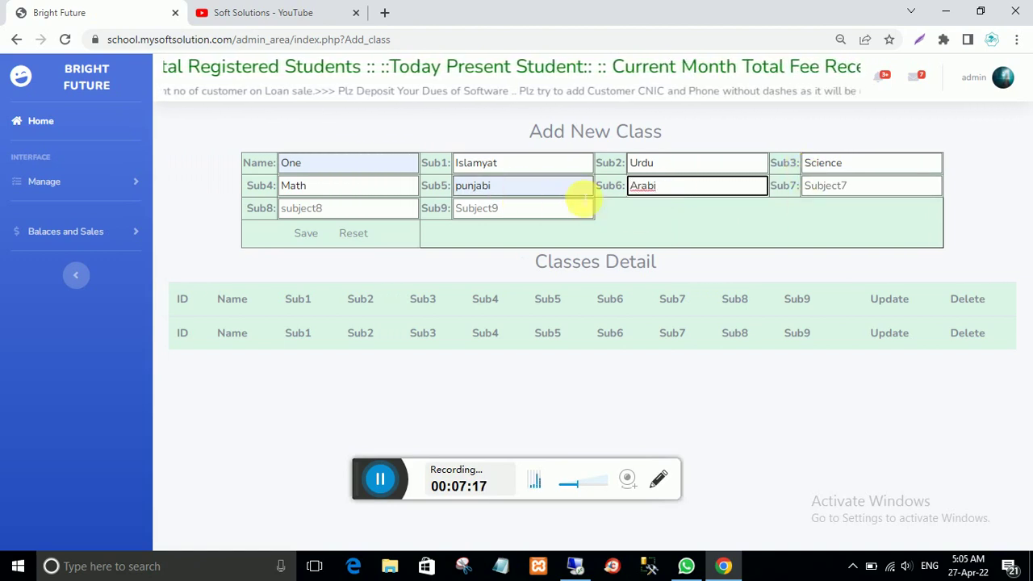
pyautogui.click(848, 187)
pyautogui.write('na')
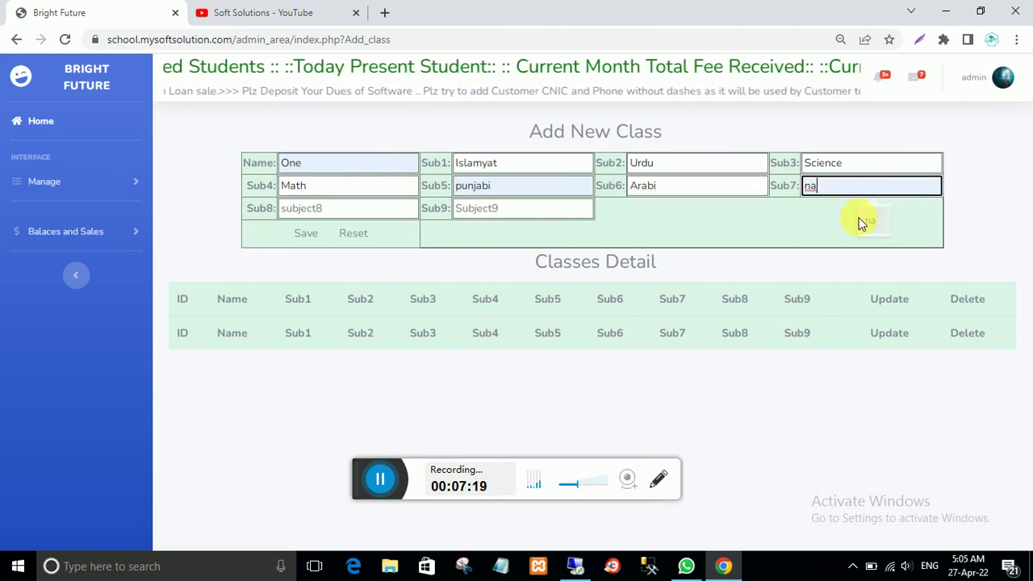
pyautogui.click(347, 211)
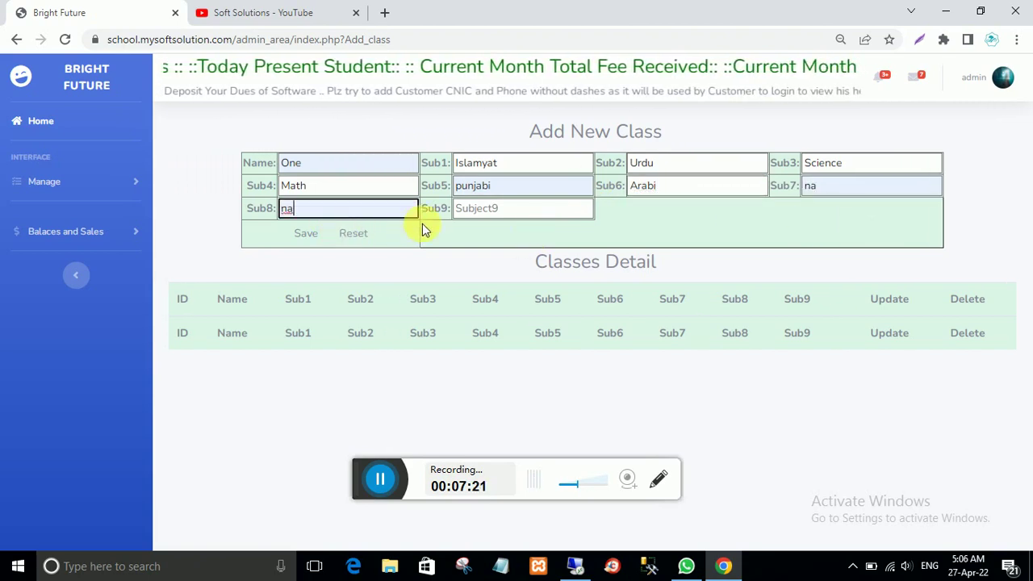
pyautogui.click(479, 213)
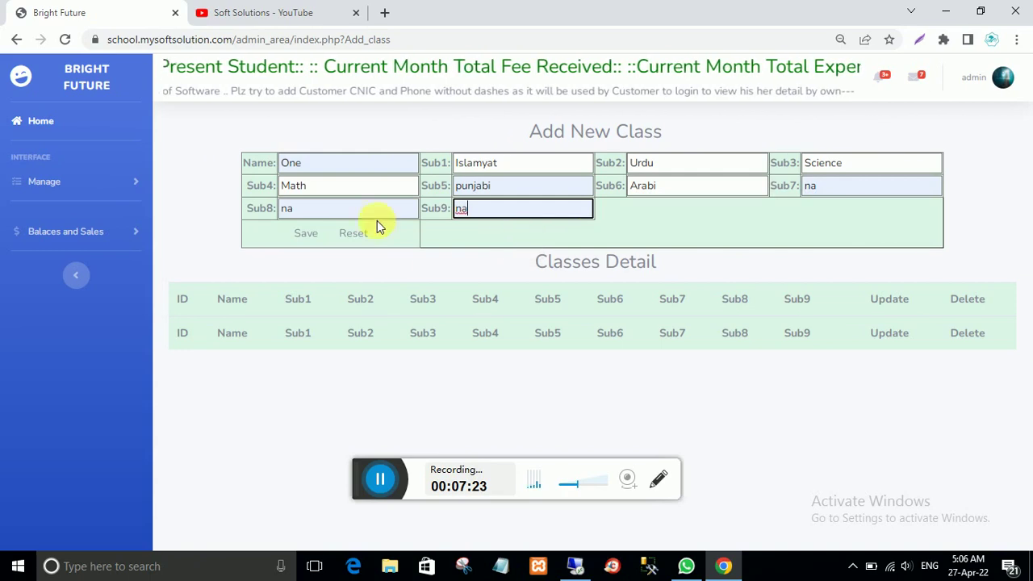
pyautogui.click(304, 235)
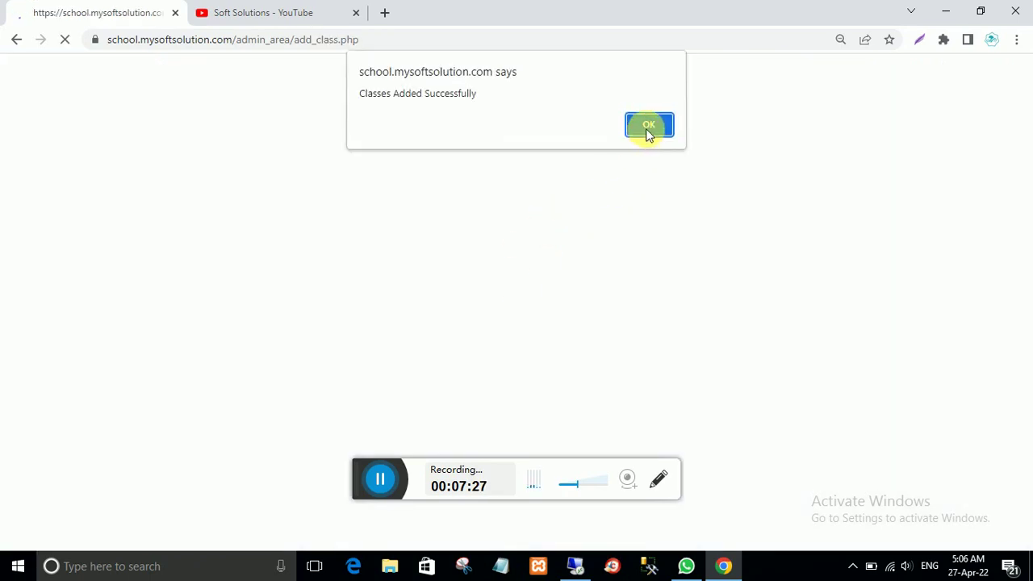
# Step: Dismiss the class-added alert, check Classes Detail, and return to the admin dashboard
pyautogui.click(647, 127)
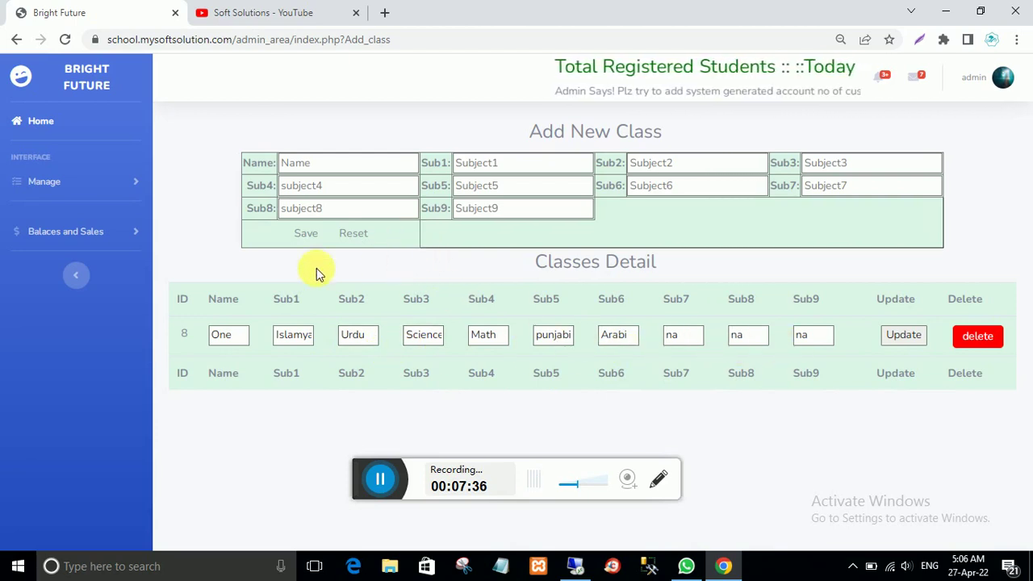
pyautogui.click(41, 122)
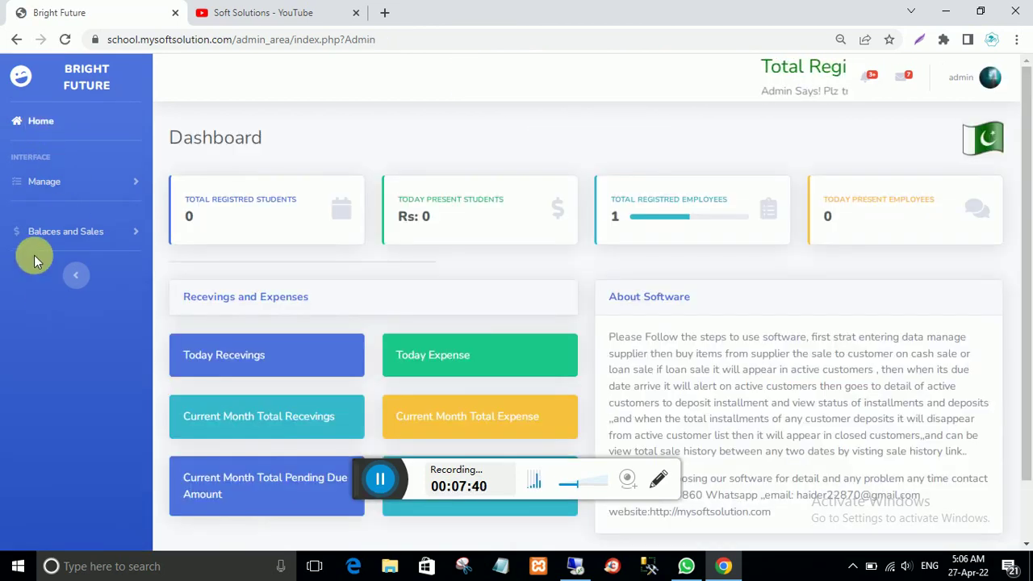
pyautogui.click(48, 182)
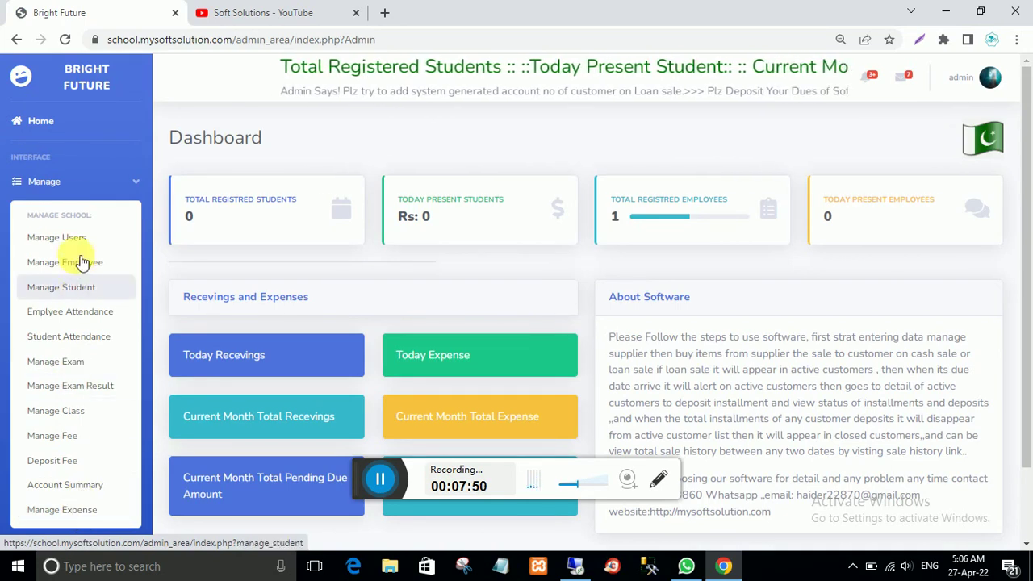
pyautogui.click(41, 122)
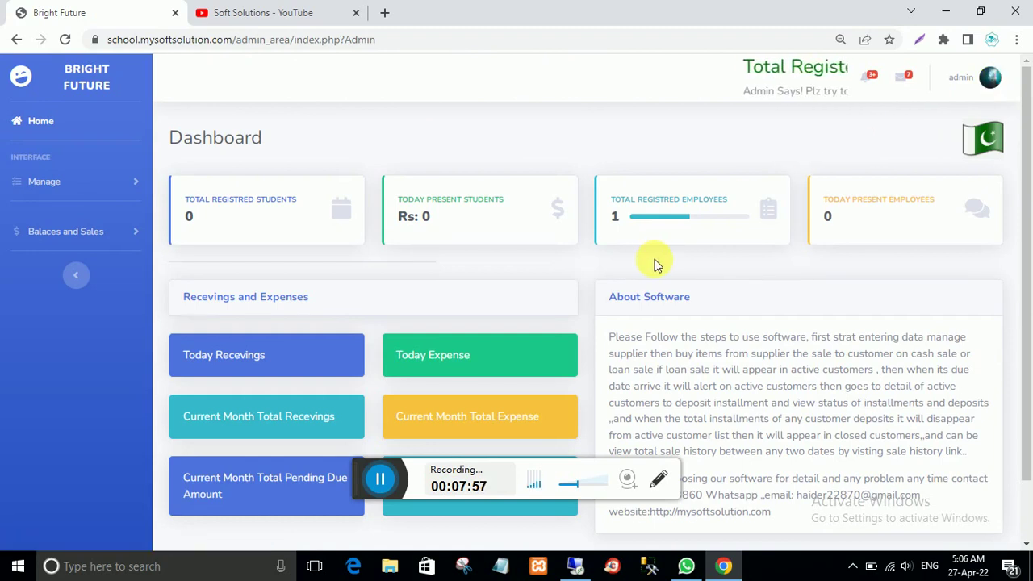
# Step: In the Windows 7 remote session, bring Chrome's My Shop Login window forward
pyautogui.click(575, 566)
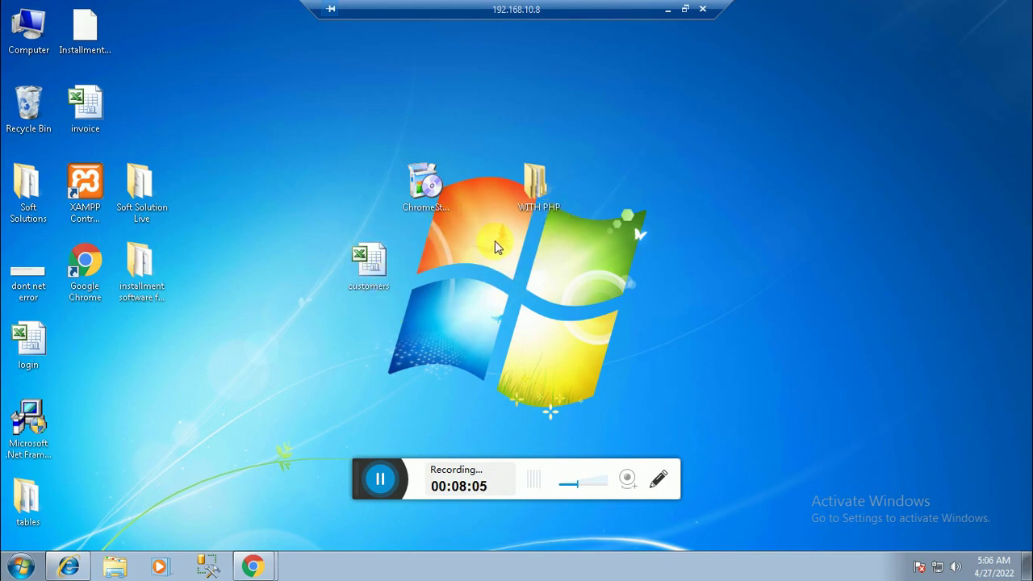
pyautogui.click(258, 562)
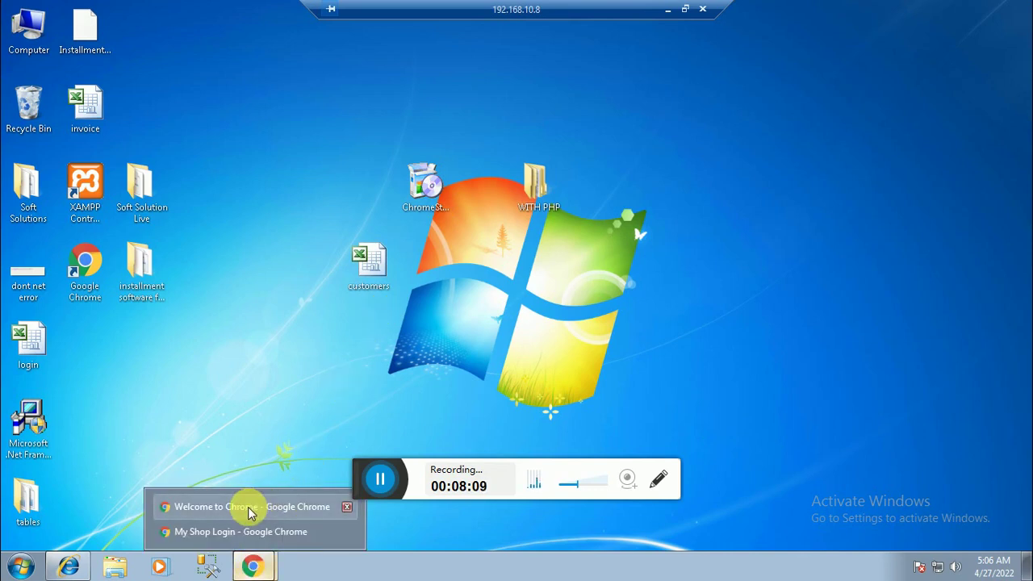
pyautogui.click(252, 531)
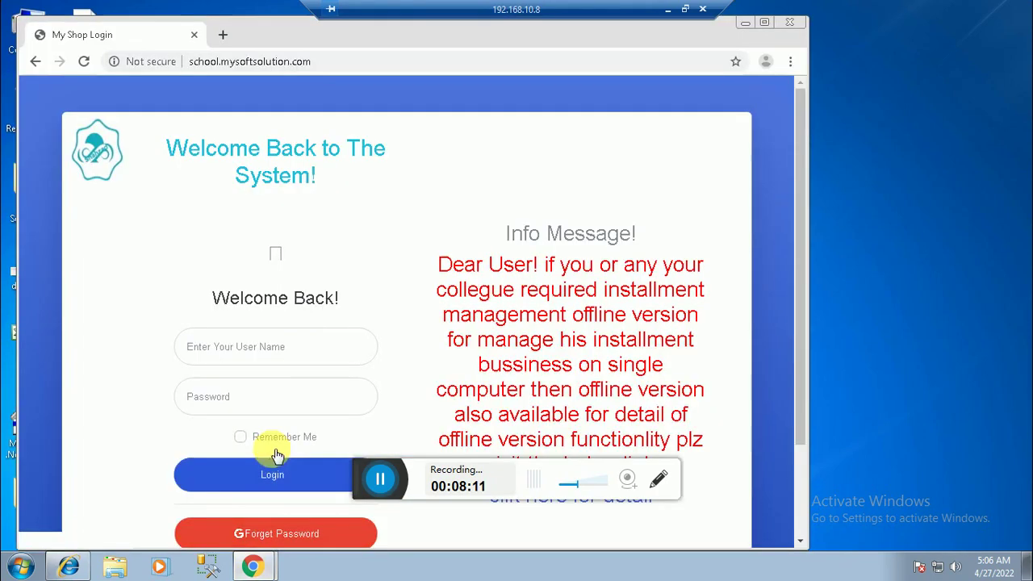
# Step: Log in with the branch username and password, maximize Chrome and decline saving the password
pyautogui.click(236, 346)
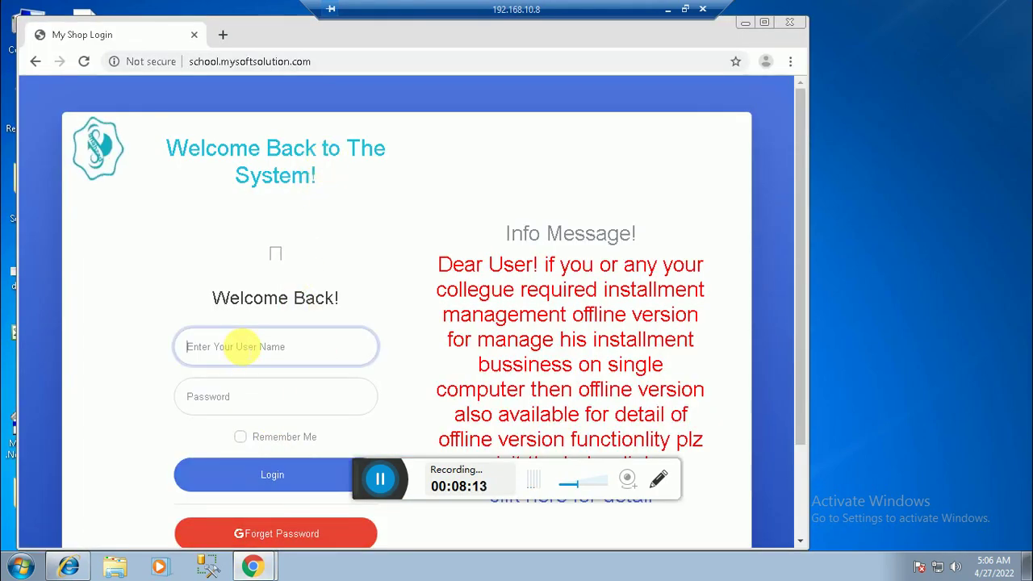
pyautogui.write('ali')
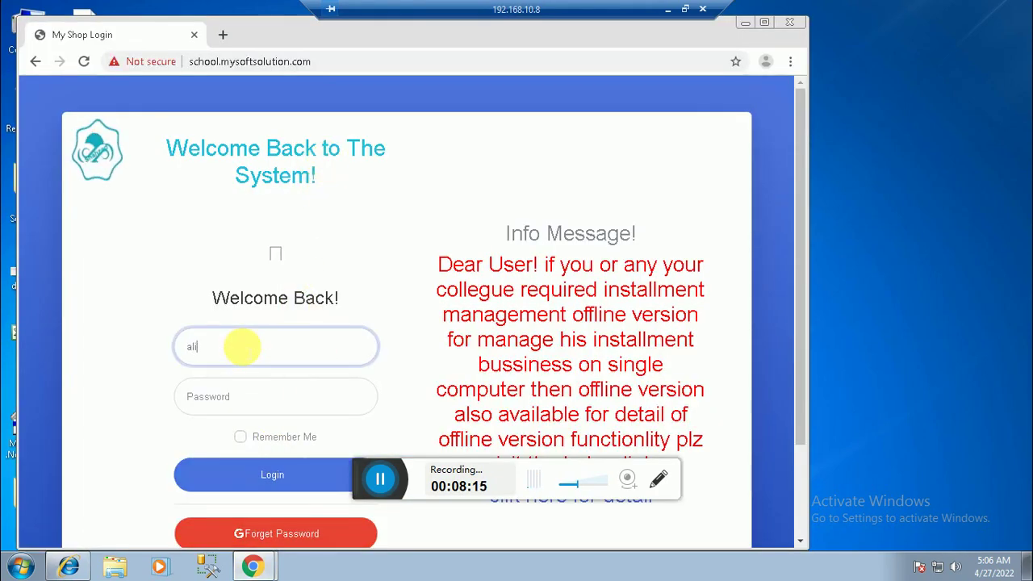
pyautogui.click(242, 396)
pyautogui.write('12')
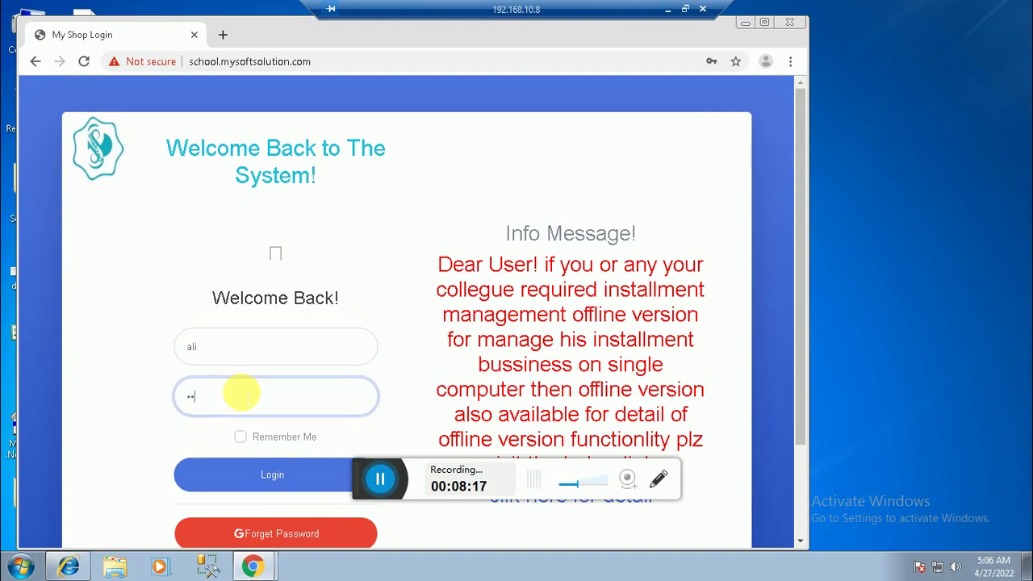
pyautogui.write('3')
pyautogui.click(275, 475)
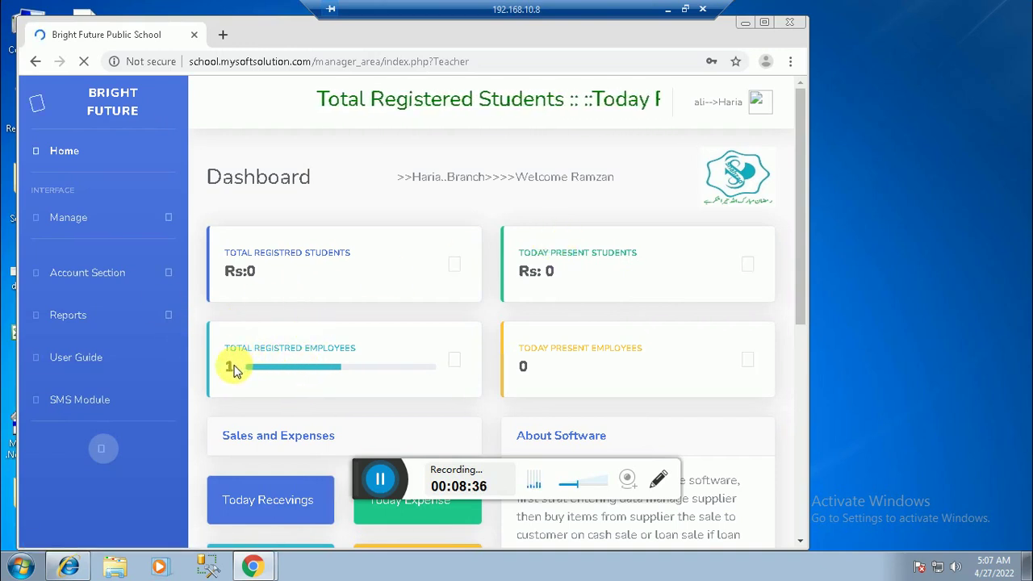
pyautogui.click(765, 23)
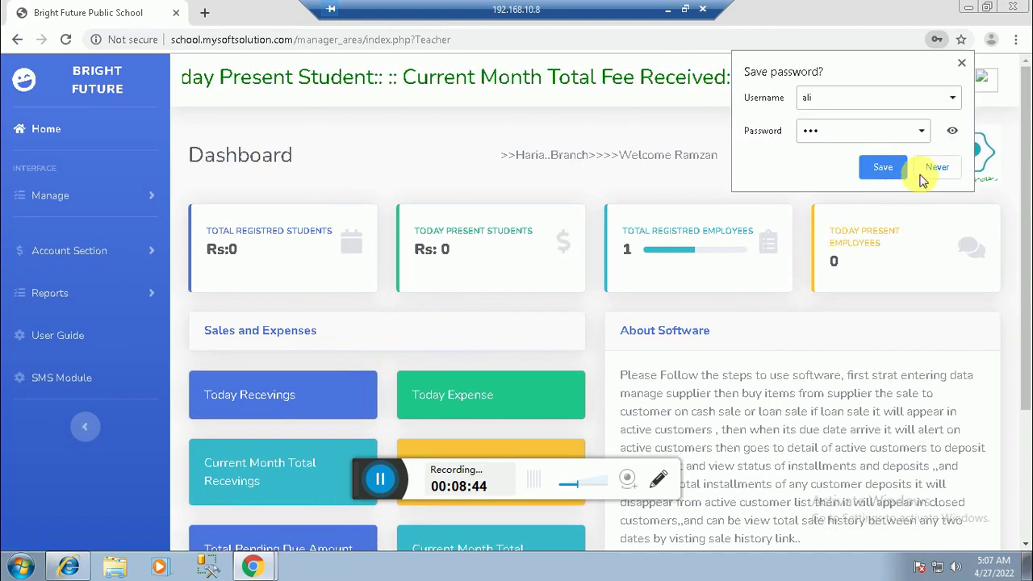
pyautogui.click(929, 171)
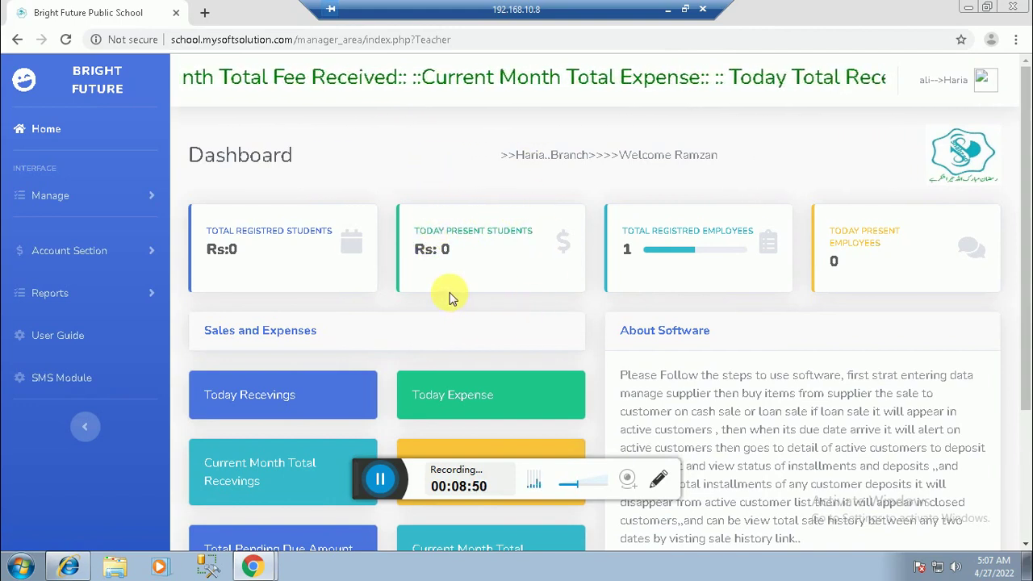
# Step: Expand Manage in the sidebar and open Manage Student to reach the Add New Student form
pyautogui.scroll(-3, 450, 297)
pyautogui.scroll(3, 451, 297)
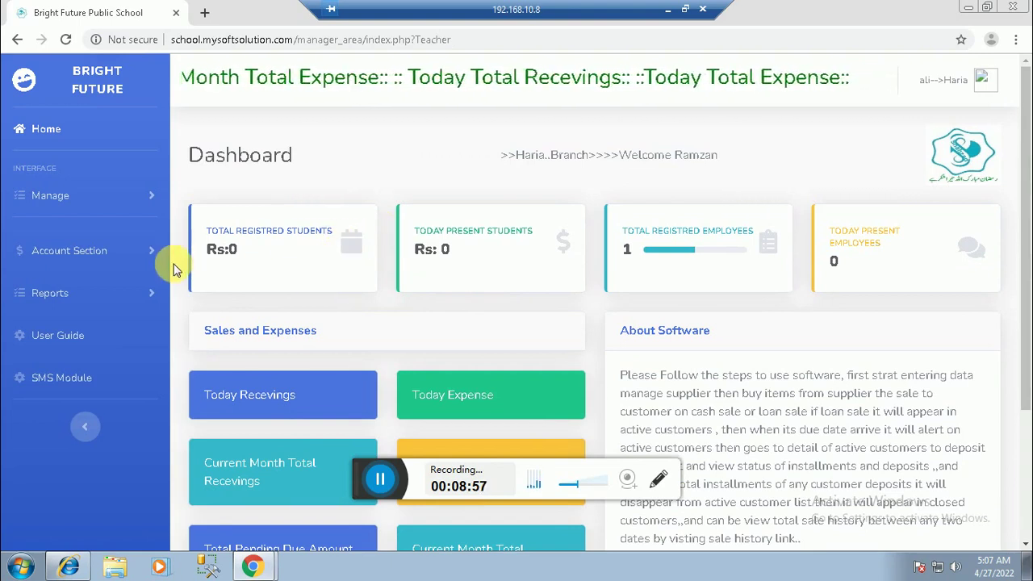
pyautogui.click(48, 201)
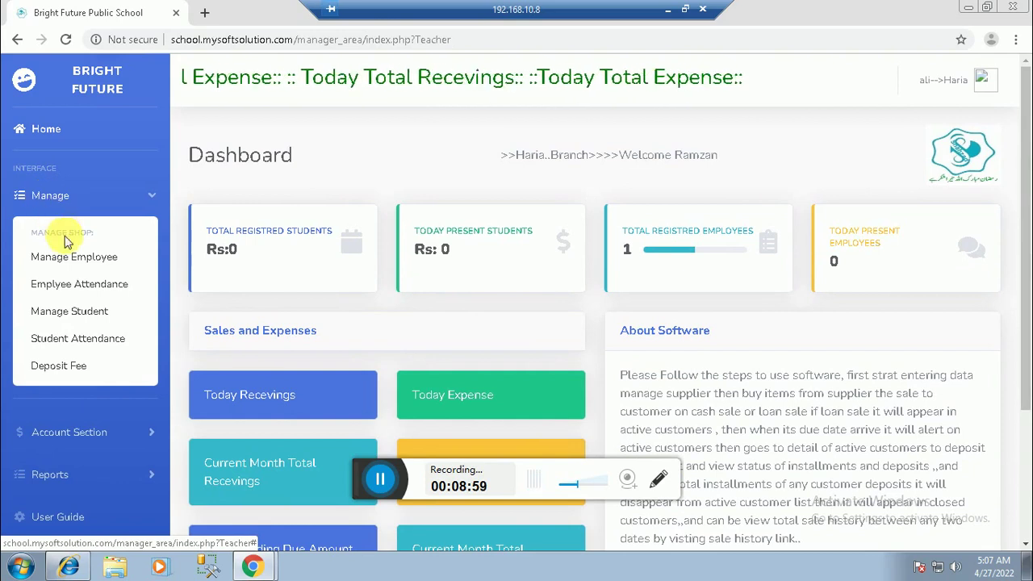
pyautogui.click(81, 313)
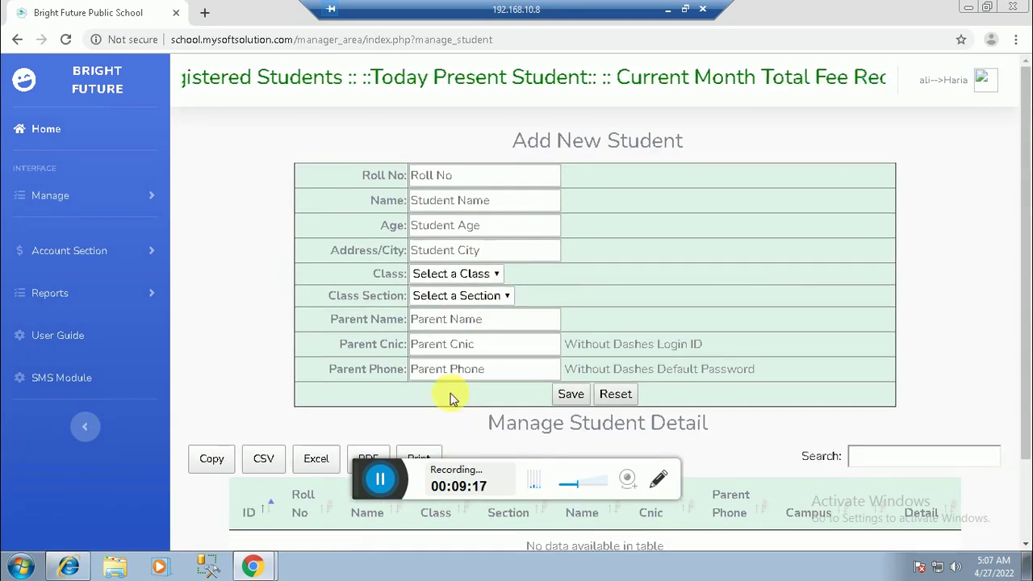
# Step: Enter roll number 22101 in the Add New Student form, erasing and retyping it to fix mistakes
pyautogui.click(495, 275)
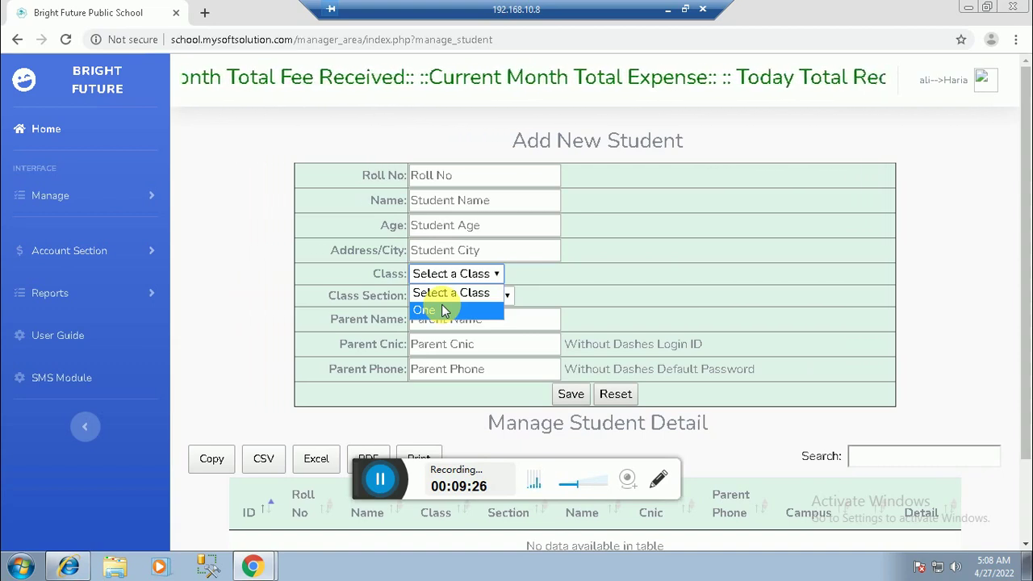
pyautogui.click(583, 272)
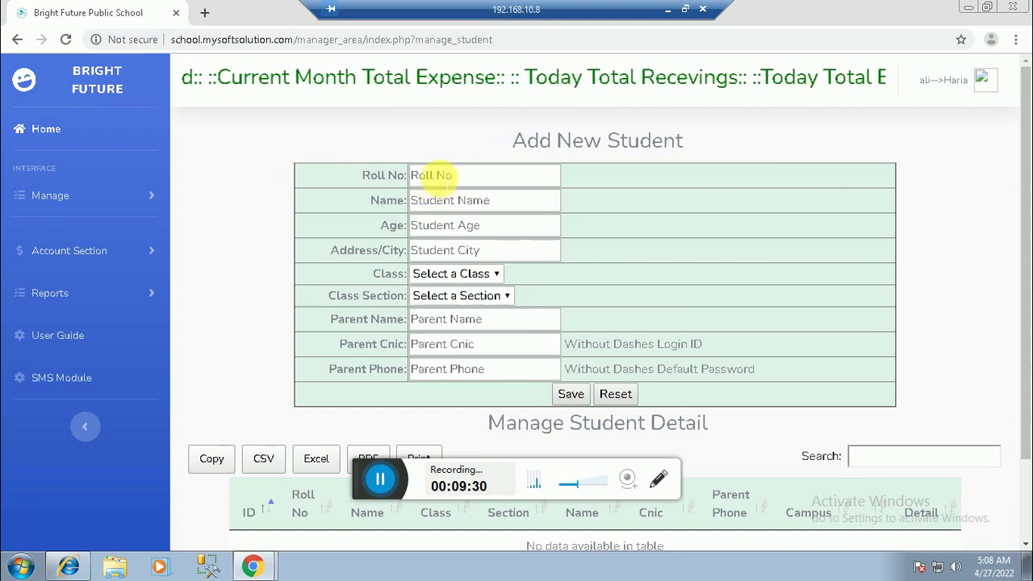
pyautogui.click(433, 176)
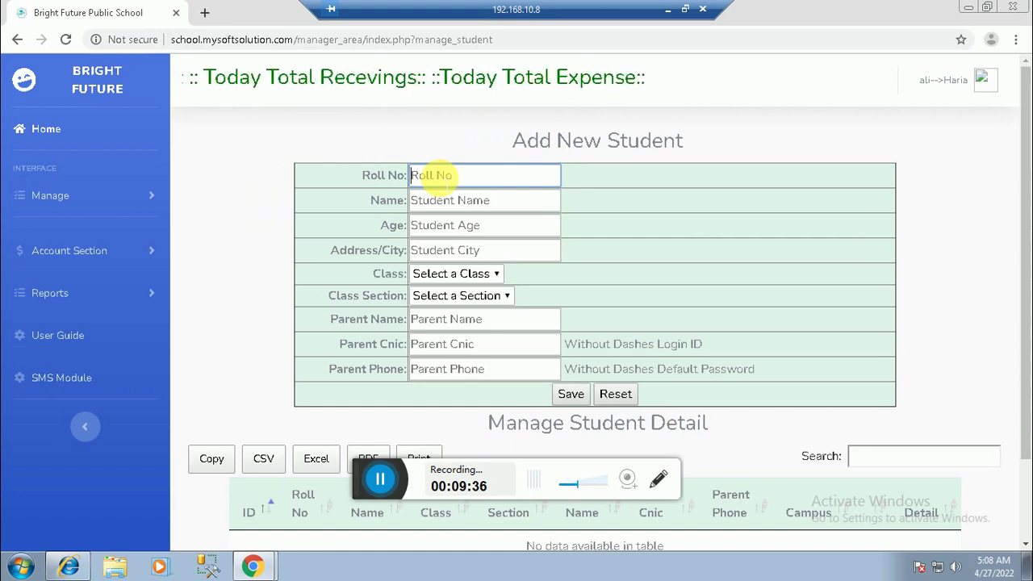
pyautogui.write('22')
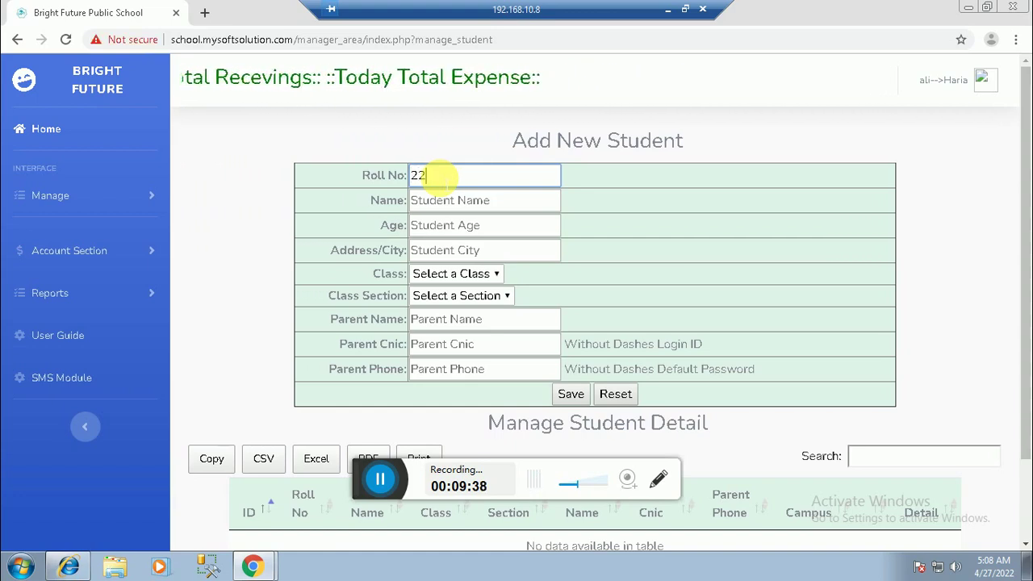
pyautogui.write('101')
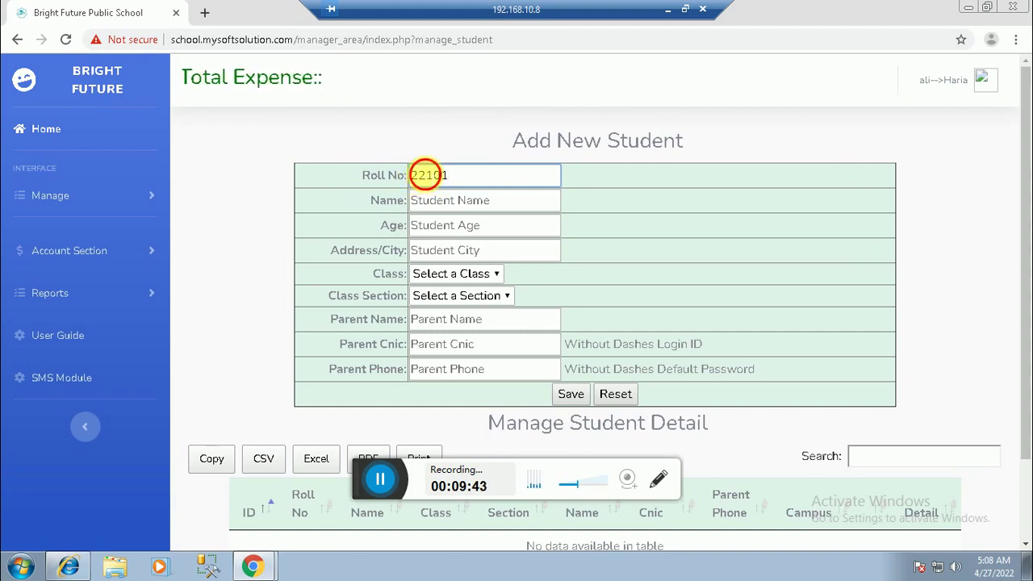
pyautogui.moveTo(410, 175); pyautogui.dragTo(426, 175)
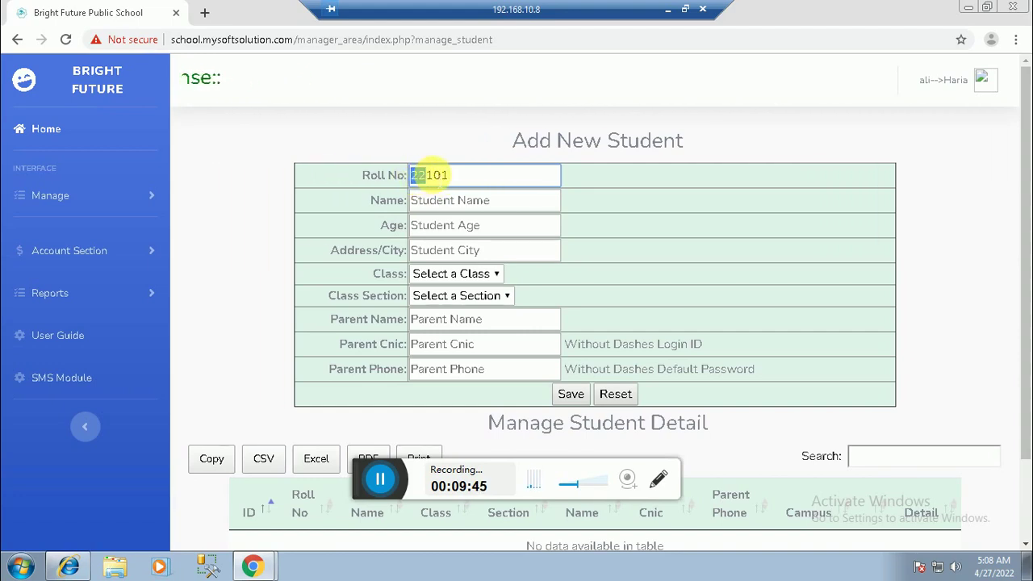
pyautogui.click(428, 175)
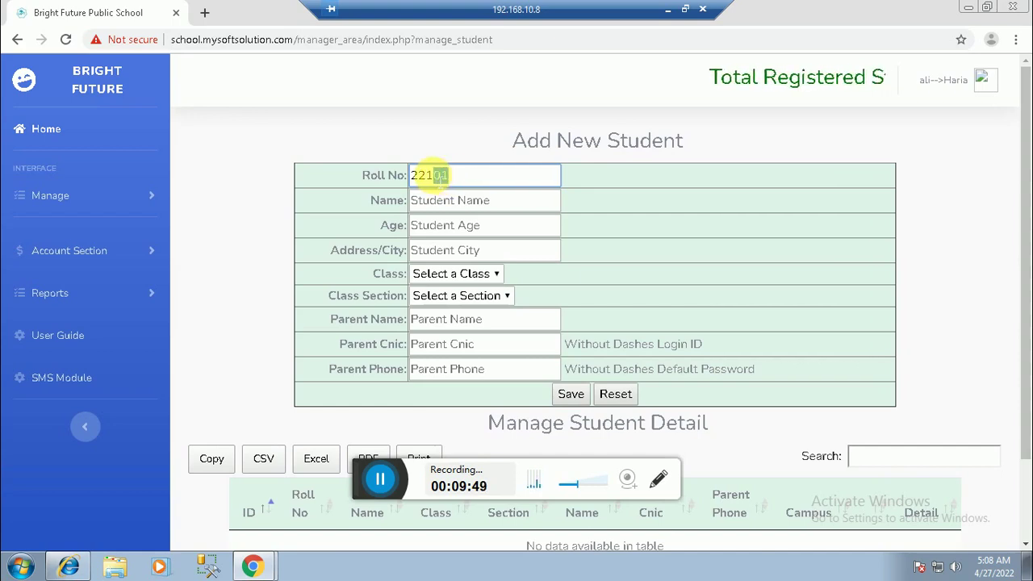
pyautogui.moveTo(432, 172); pyautogui.dragTo(425, 172)
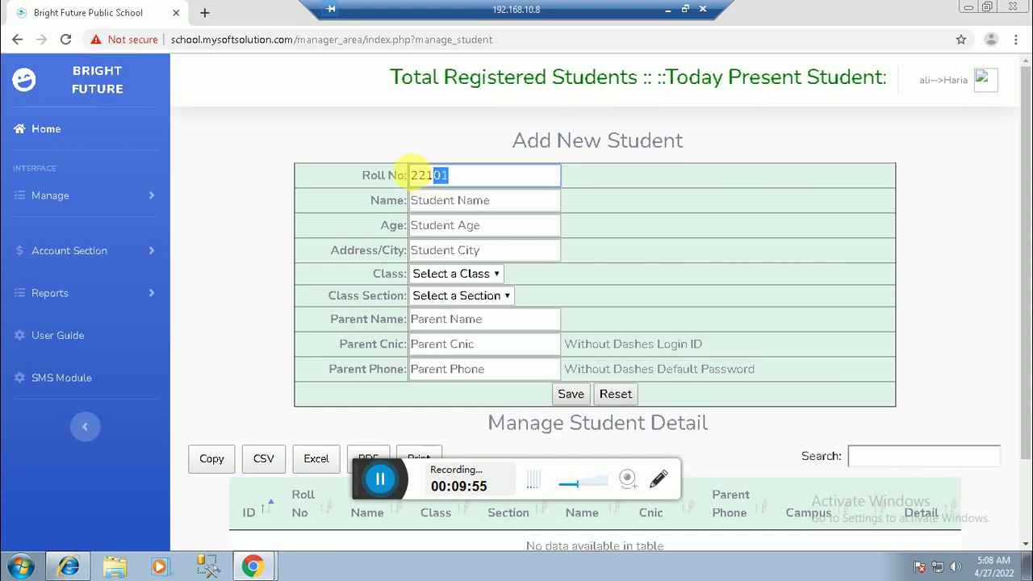
pyautogui.moveTo(412, 174); pyautogui.dragTo(451, 171)
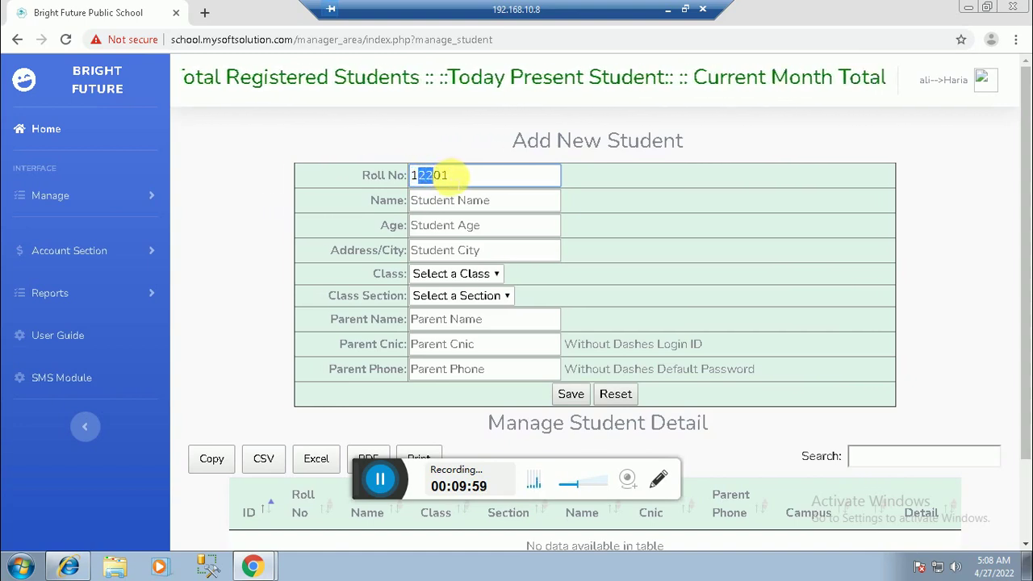
pyautogui.click(447, 173)
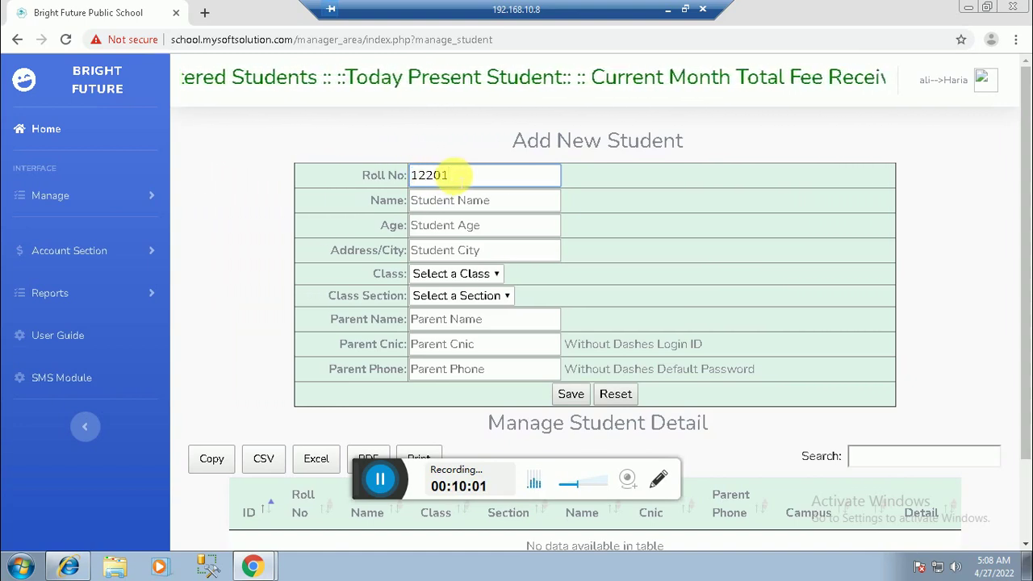
pyautogui.press('BackSpace')
pyautogui.press('BackSpace')
pyautogui.press('BackSpace')
pyautogui.write('2')
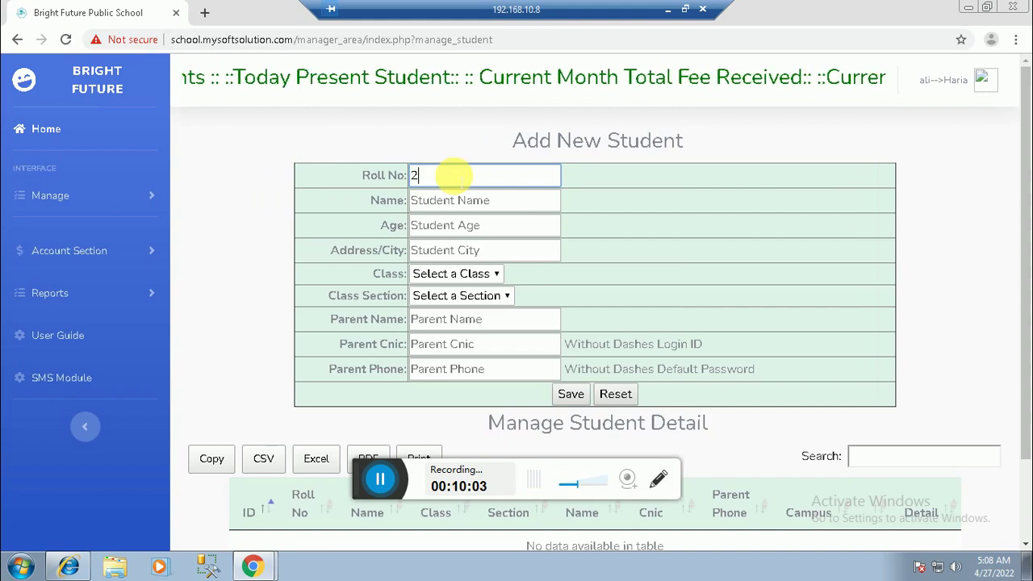
pyautogui.write('21')
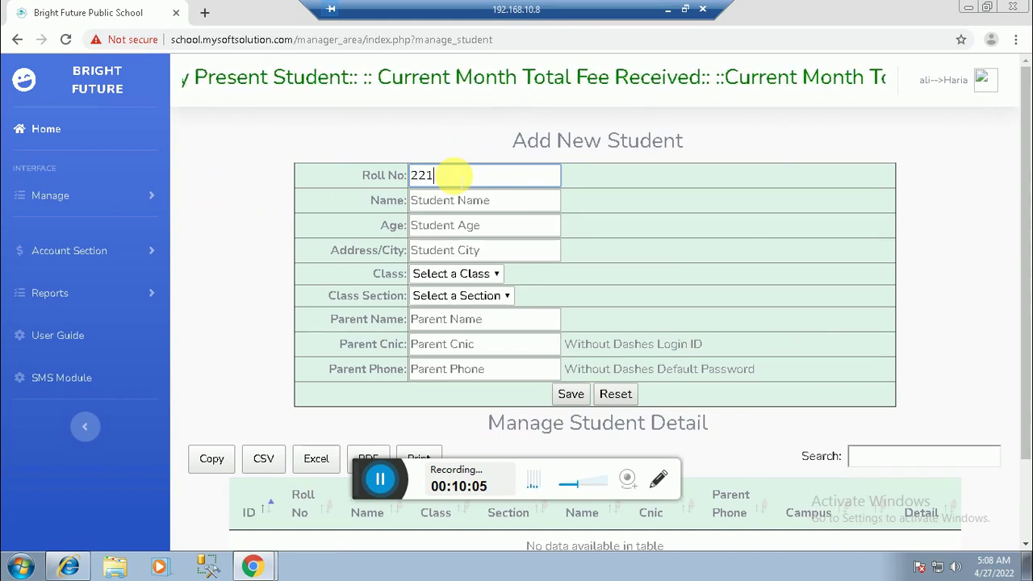
pyautogui.write('01')
pyautogui.click(450, 201)
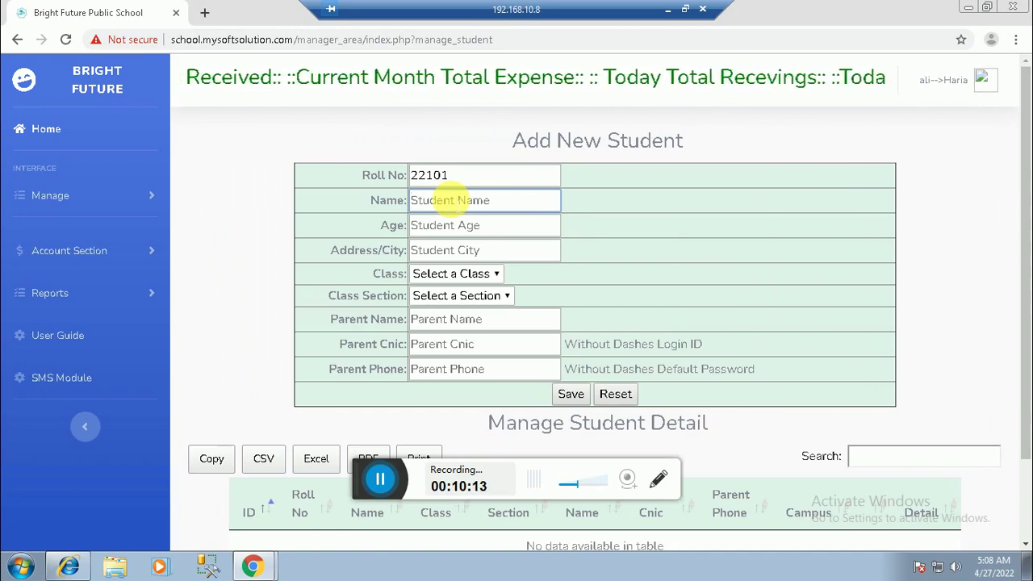
# Step: Enter the student's name, age 10 and city Islamabad
pyautogui.write('ra')
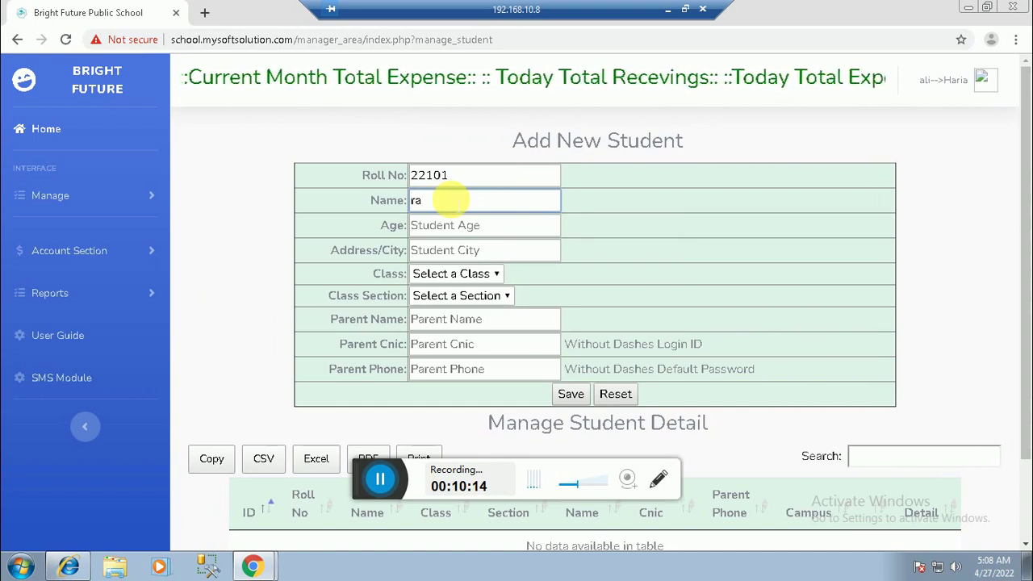
pyautogui.write('hil')
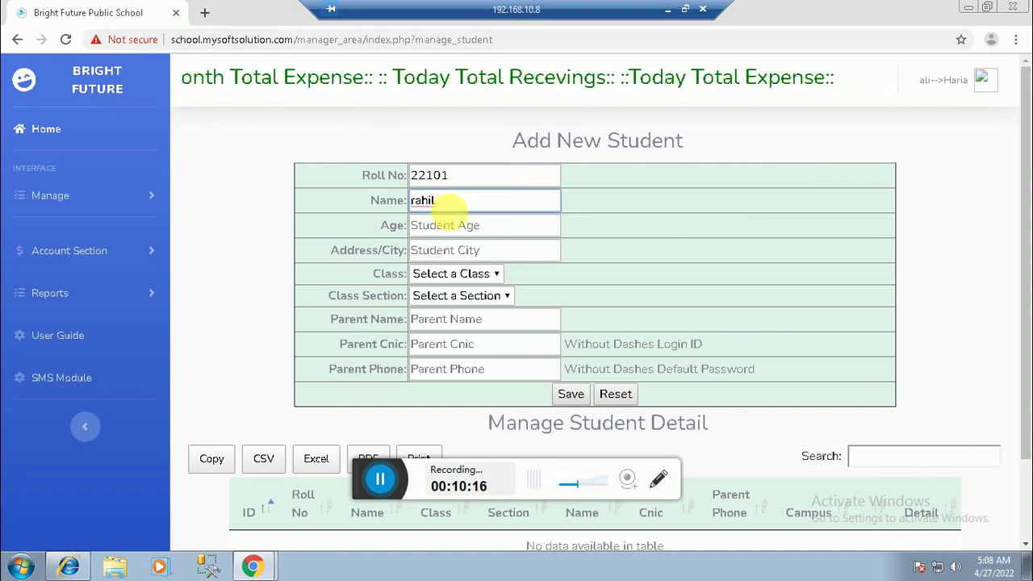
pyautogui.click(445, 225)
pyautogui.write('10')
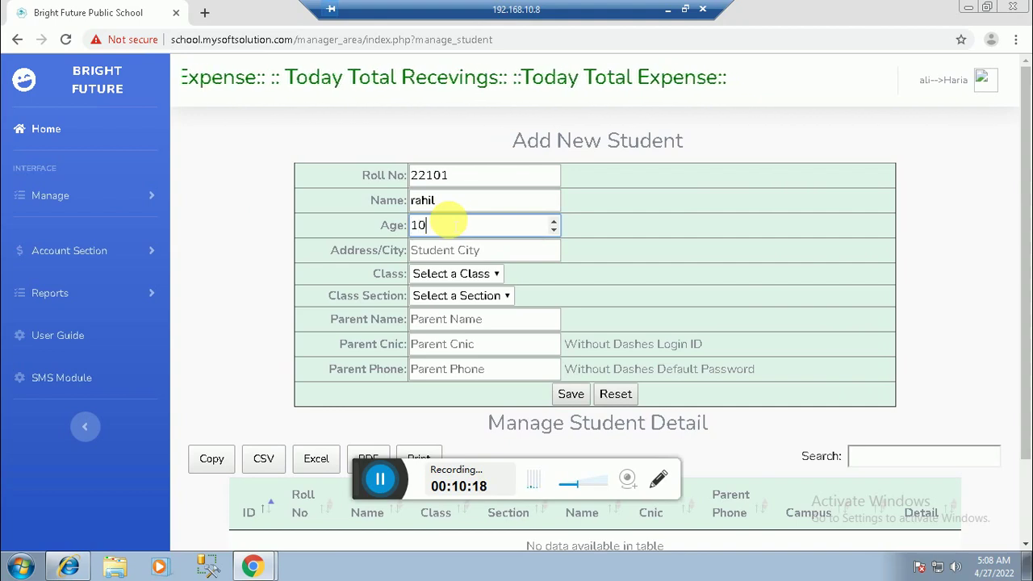
pyautogui.click(464, 251)
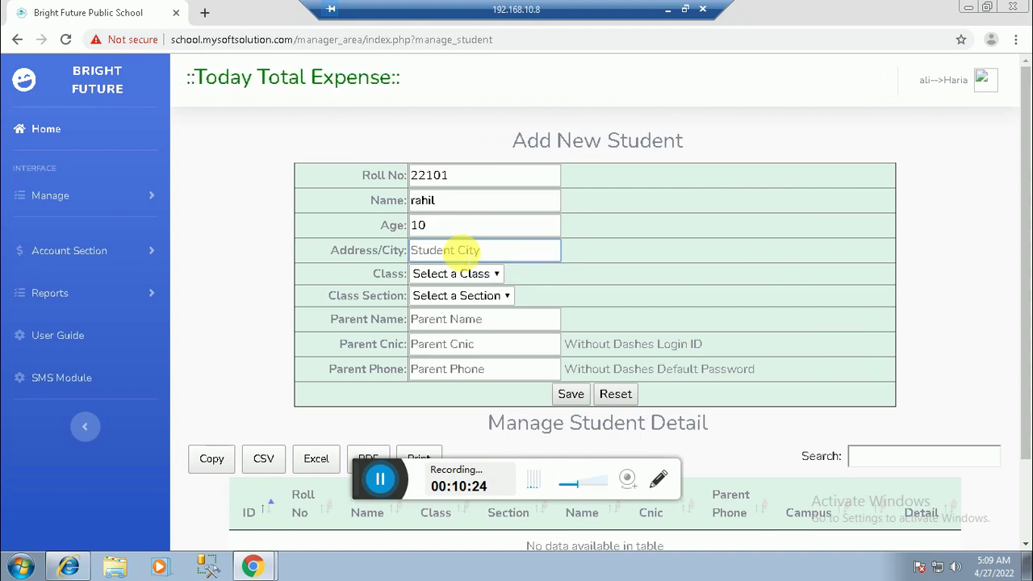
pyautogui.write('K')
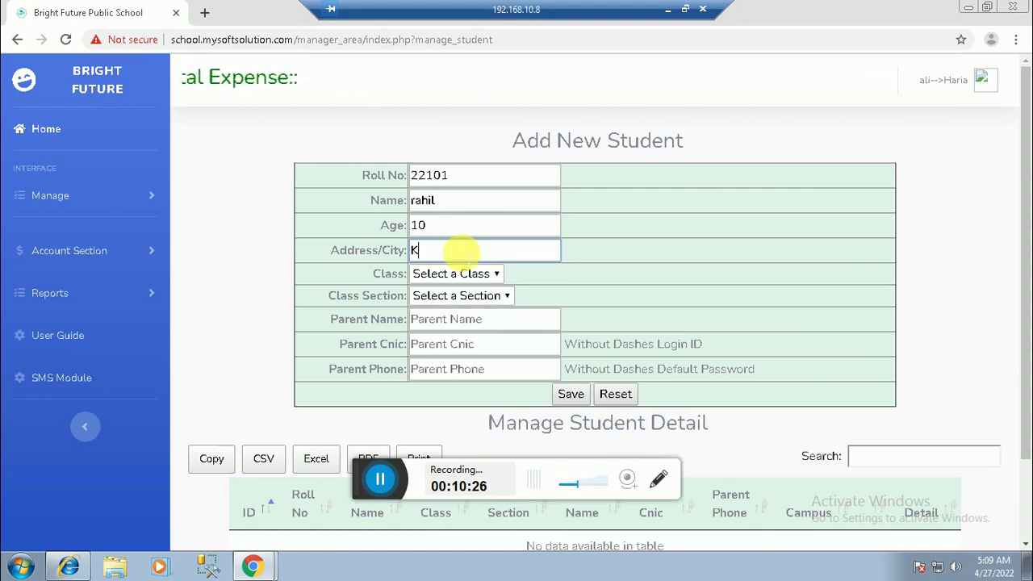
pyautogui.press('BackSpace')
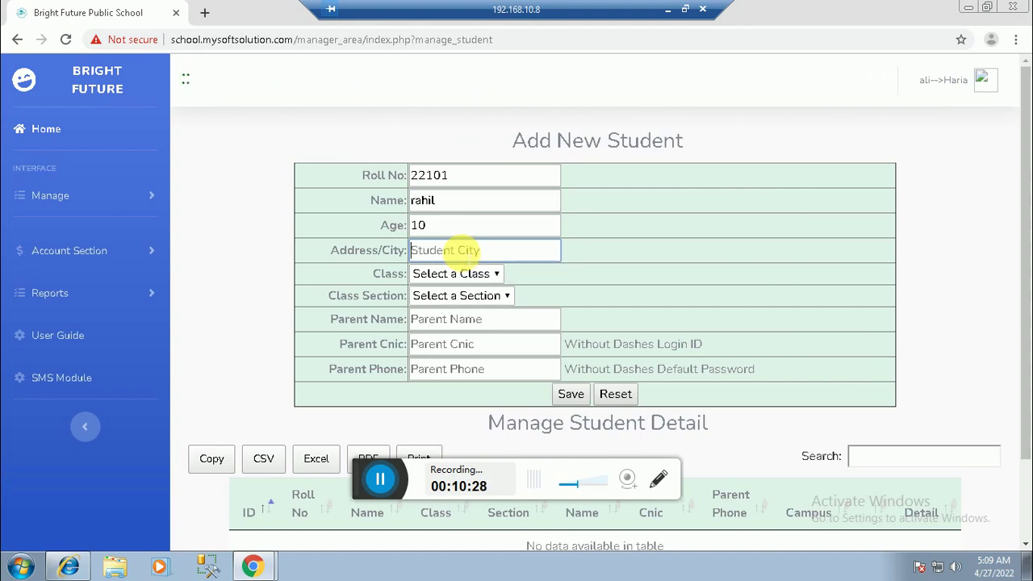
pyautogui.write('Isla')
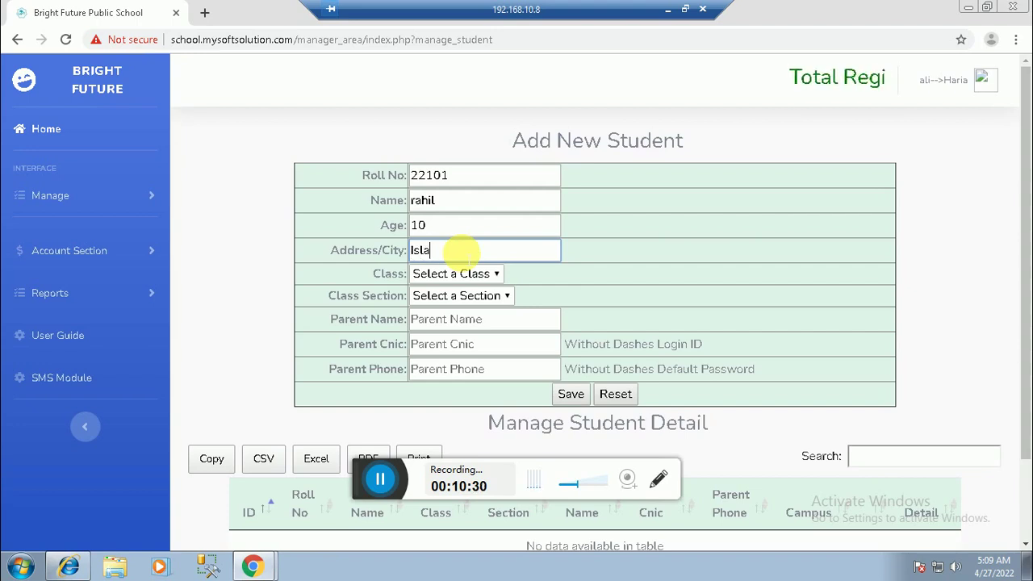
pyautogui.write('mabad')
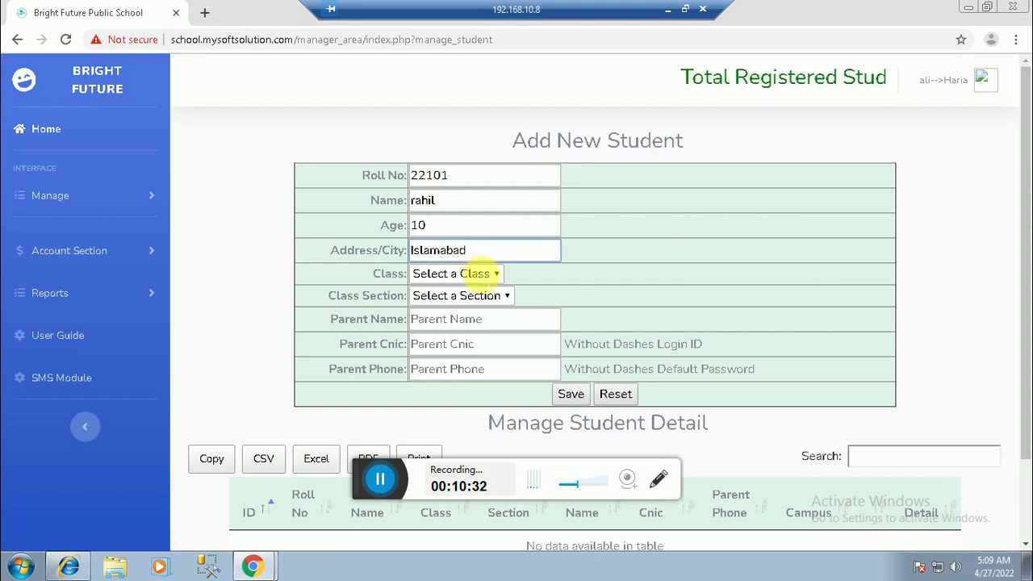
# Step: Place the student in class One, section A
pyautogui.click(484, 275)
pyautogui.click(473, 307)
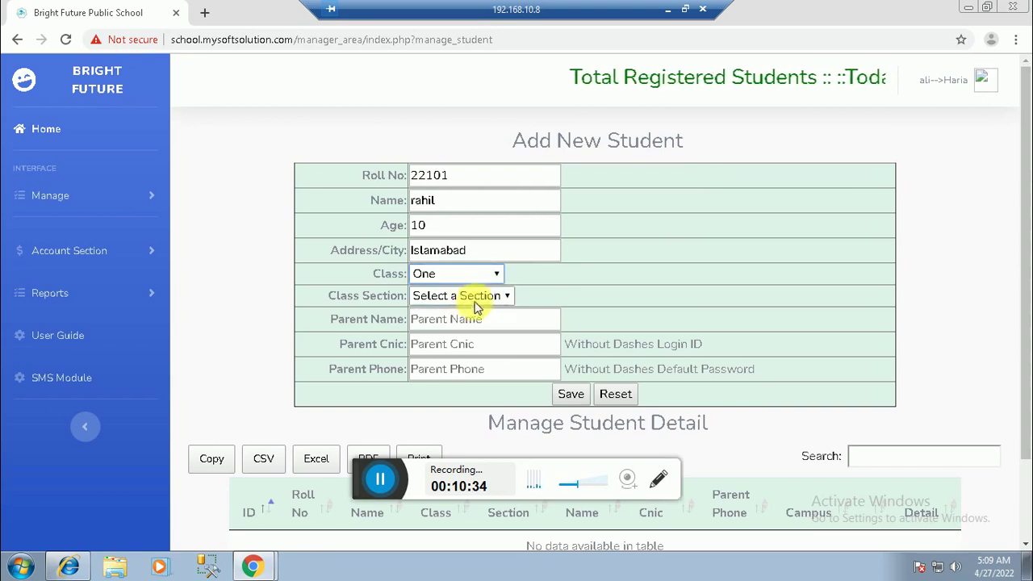
pyautogui.click(475, 300)
pyautogui.click(466, 328)
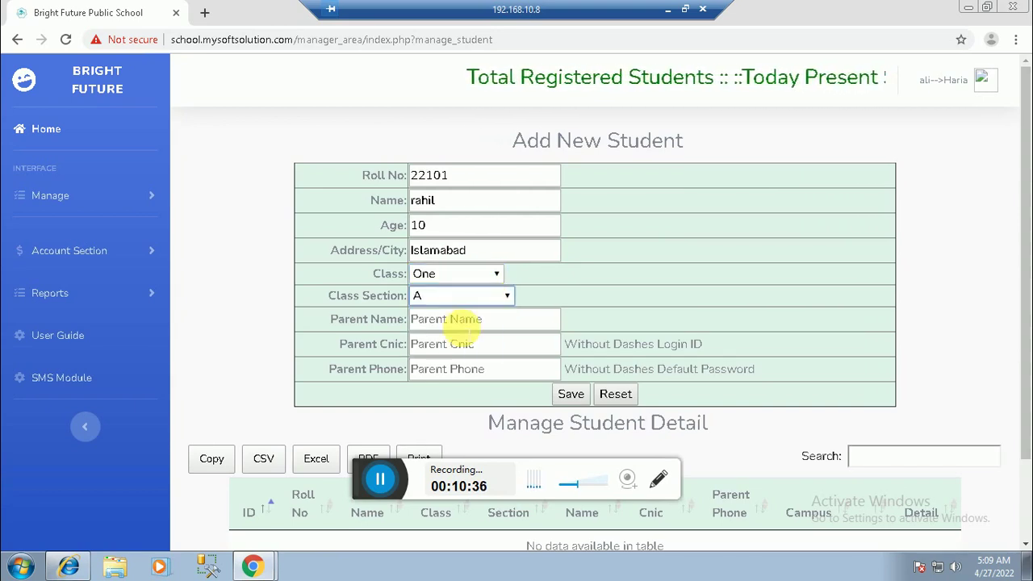
# Step: Enter the parent's name, CNIC and phone number, then save the student record
pyautogui.click(455, 319)
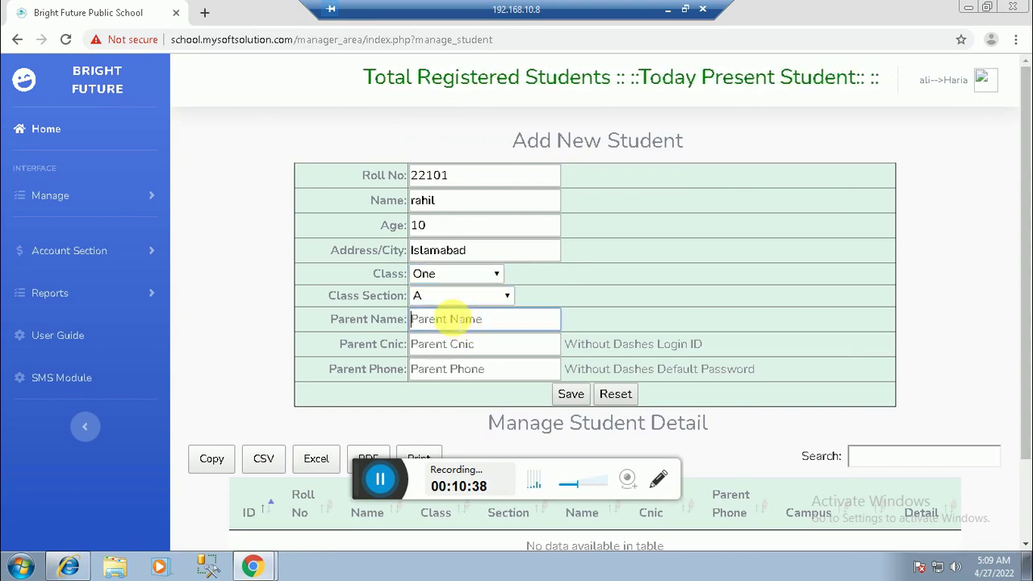
pyautogui.write('Yaseen')
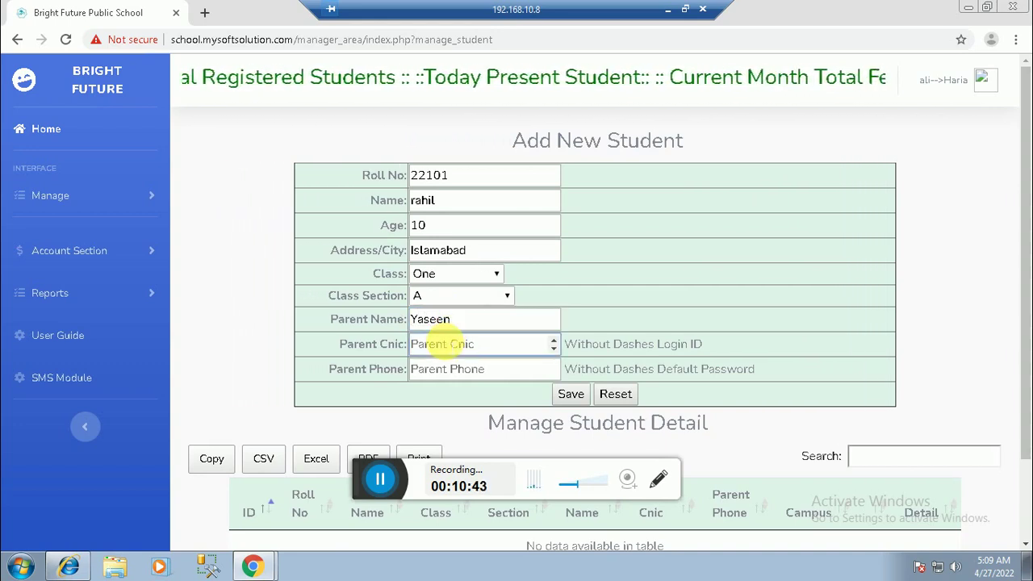
pyautogui.write('00')
pyautogui.click(444, 369)
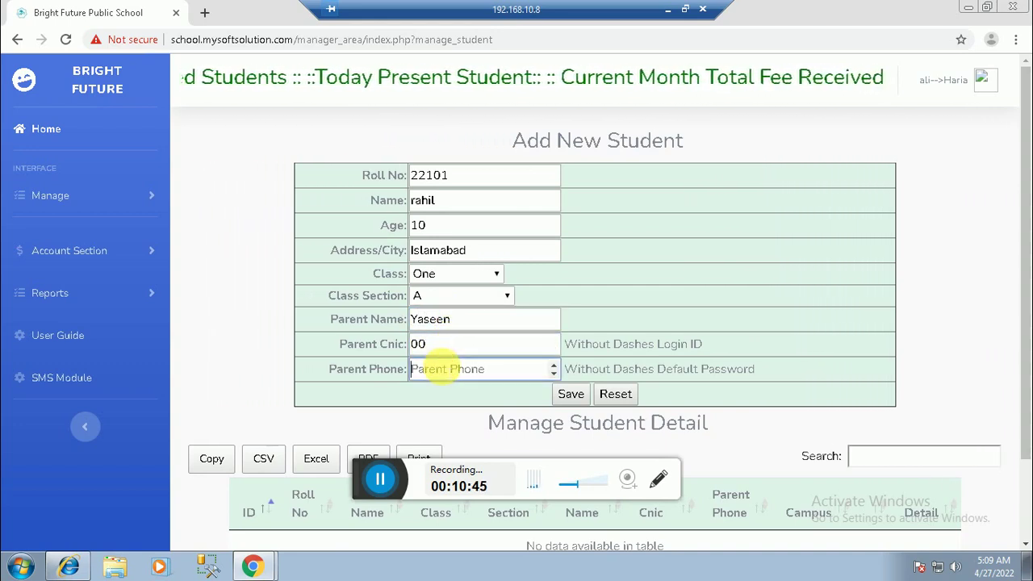
pyautogui.write('000')
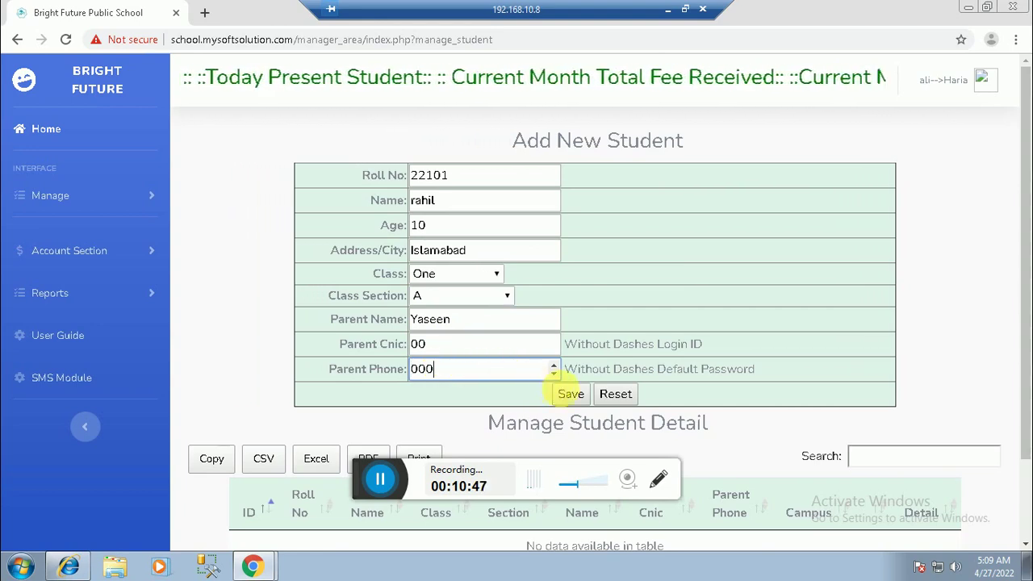
pyautogui.click(570, 394)
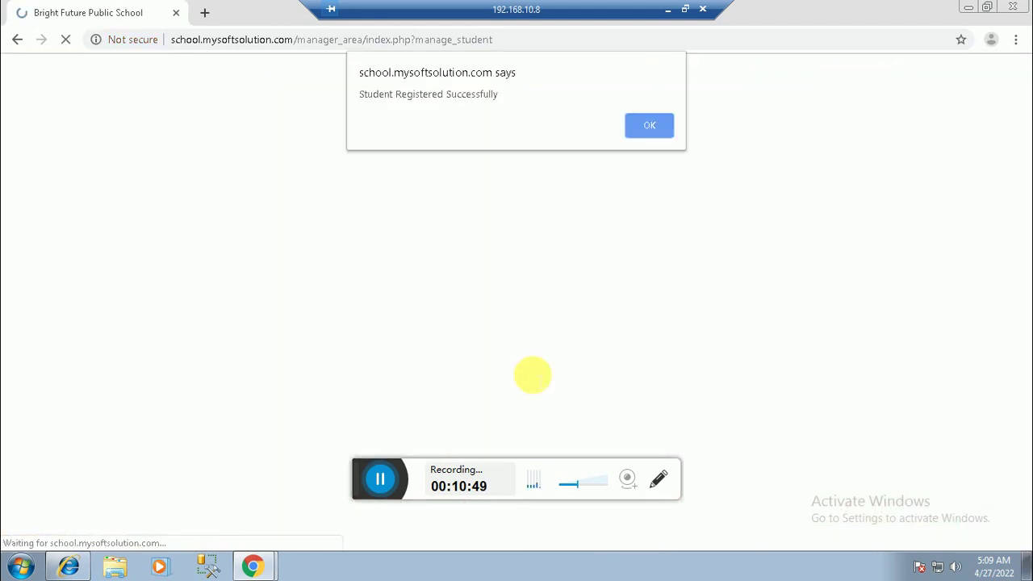
pyautogui.click(648, 128)
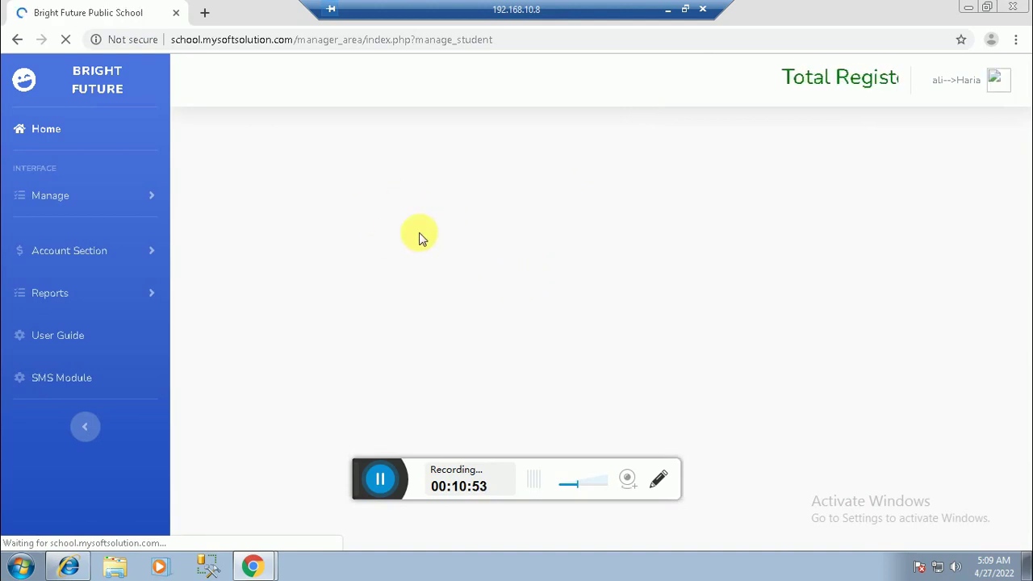
pyautogui.scroll(-2, 496, 410)
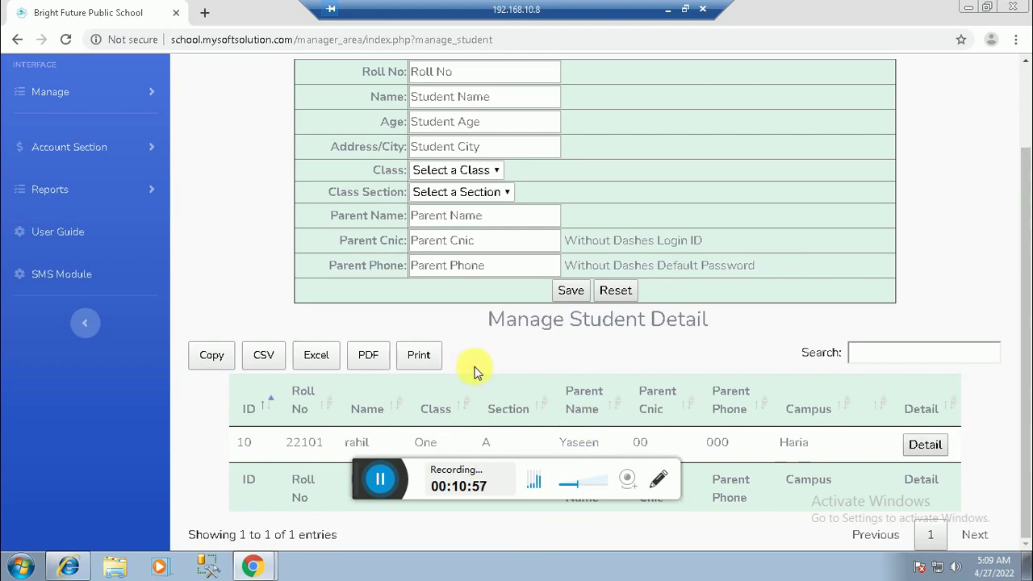
pyautogui.scroll(1, 359, 408)
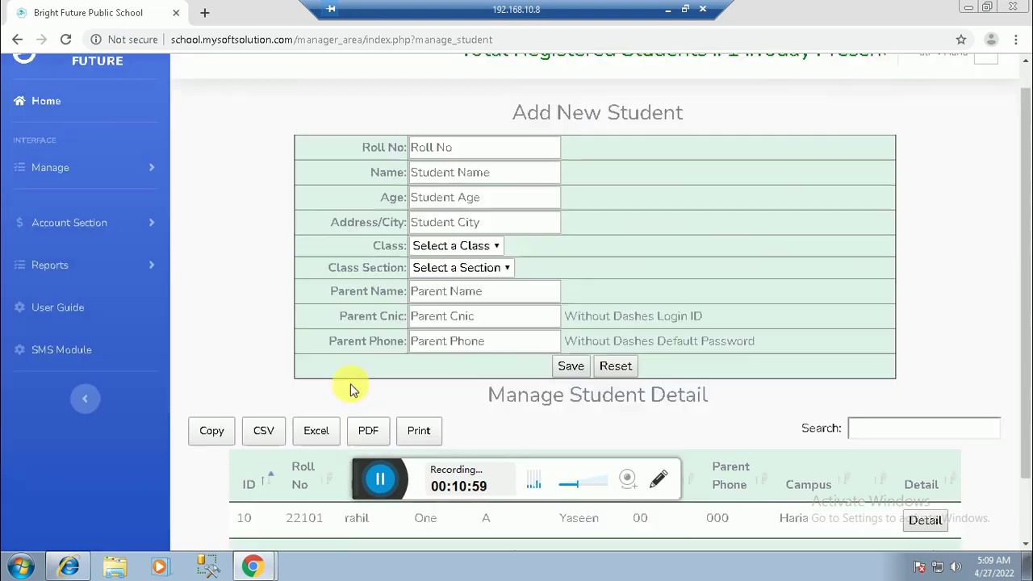
pyautogui.scroll(1, 351, 390)
# Step: Enter roll number 22102, the student's name, age 10 and city Islamabad
pyautogui.click(449, 178)
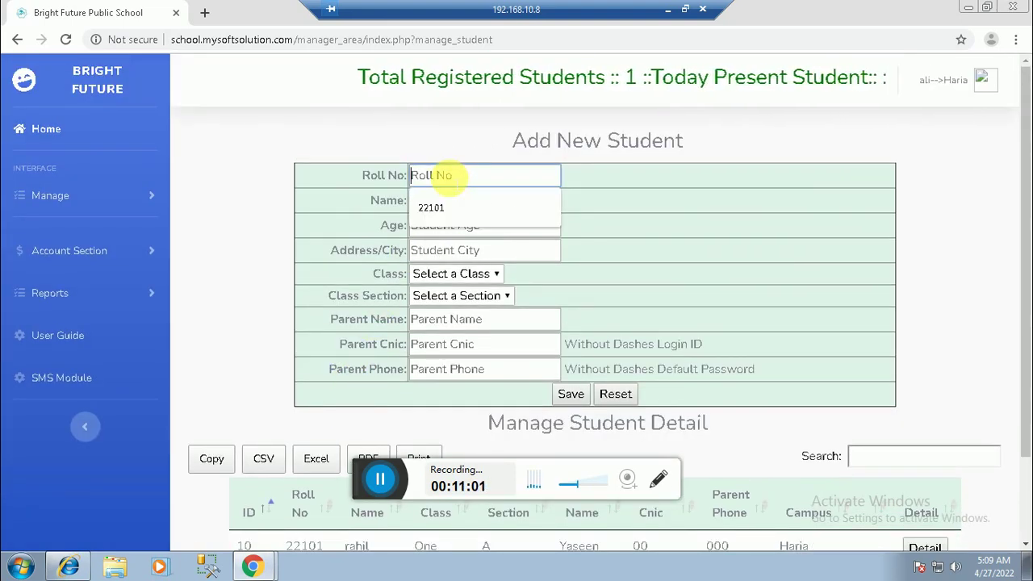
pyautogui.write('22')
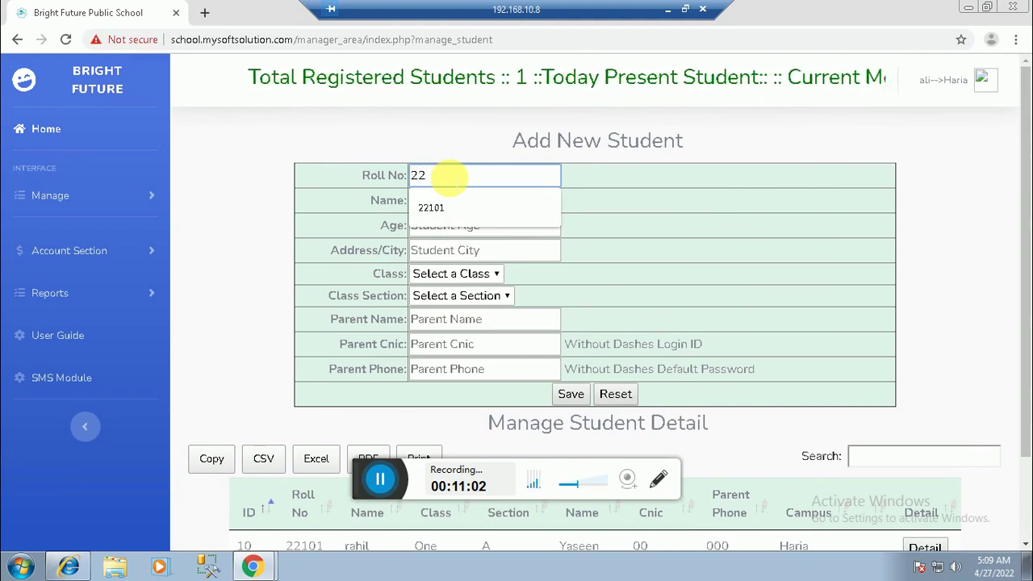
pyautogui.write('101')
pyautogui.press('BackSpace')
pyautogui.write('2')
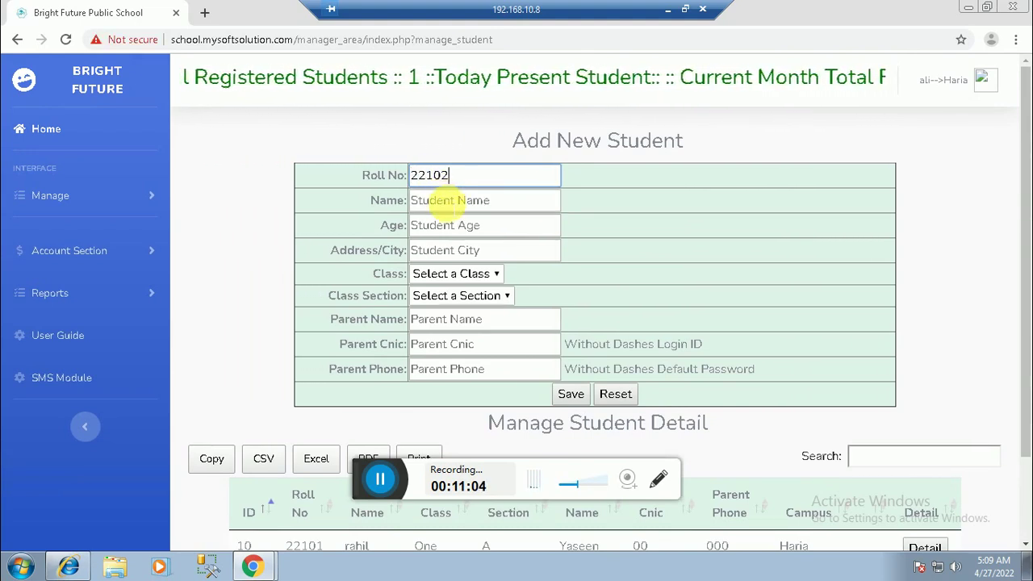
pyautogui.press('Tab')
pyautogui.write('E')
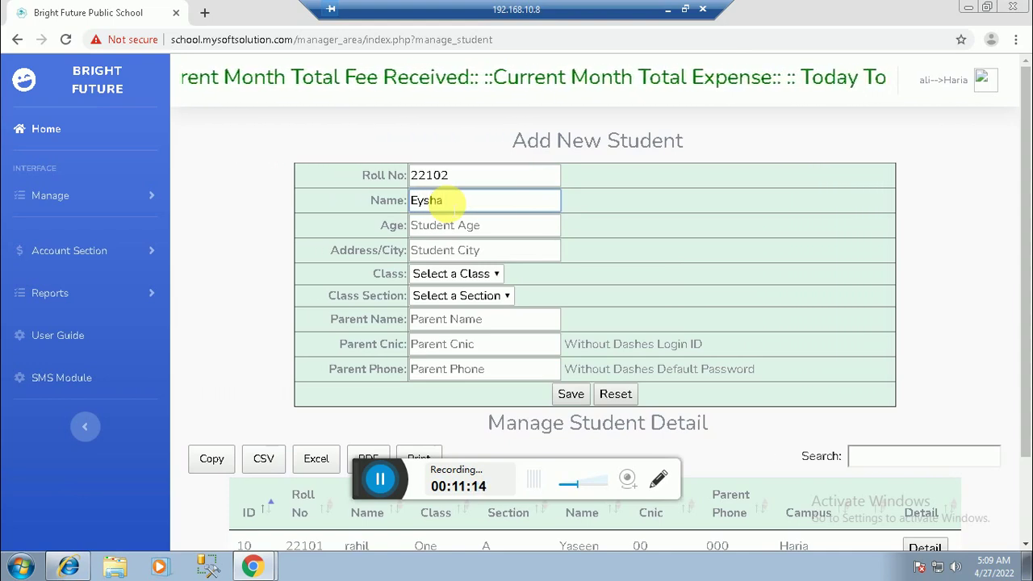
pyautogui.click(445, 225)
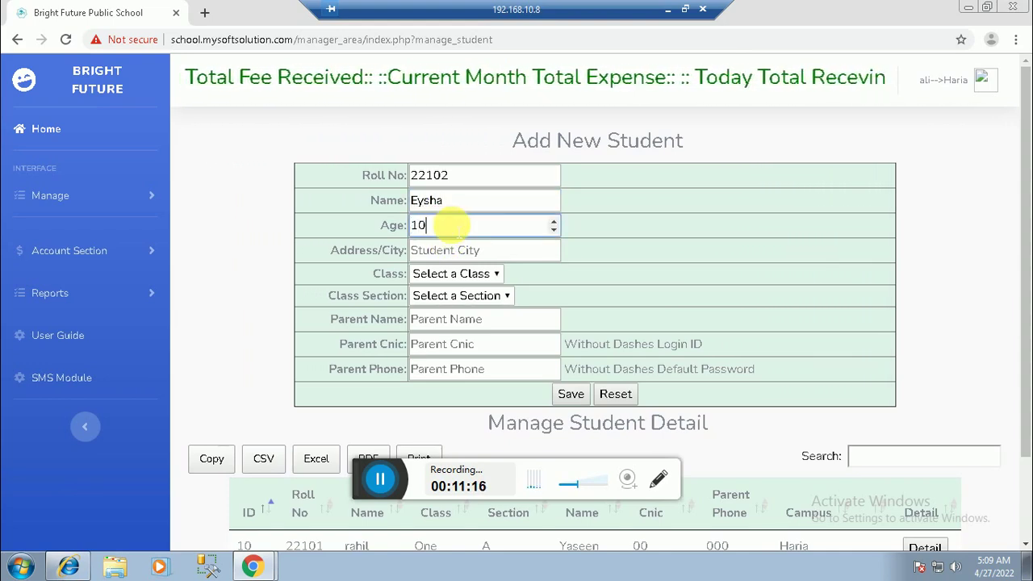
pyautogui.click(445, 250)
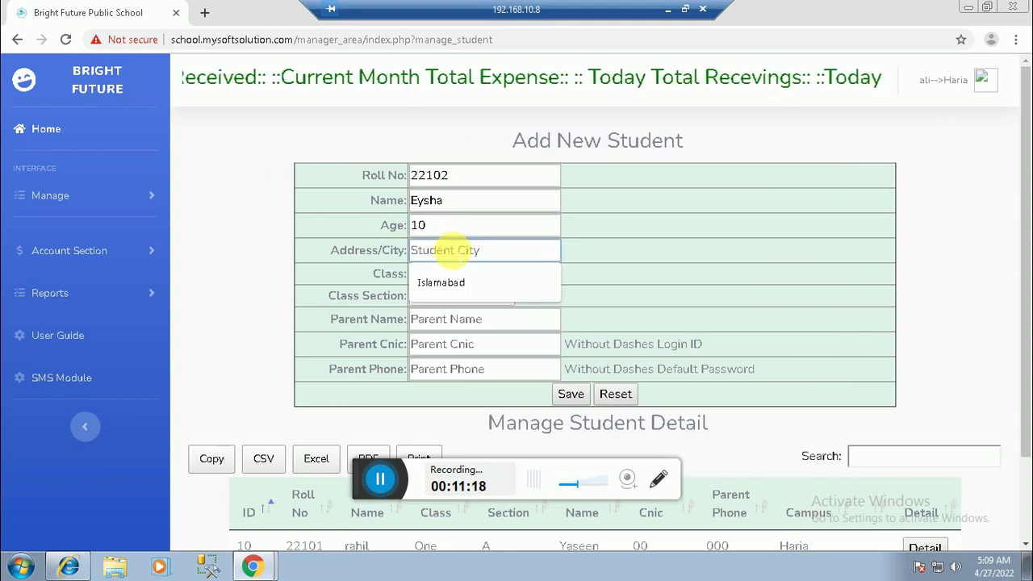
pyautogui.click(448, 283)
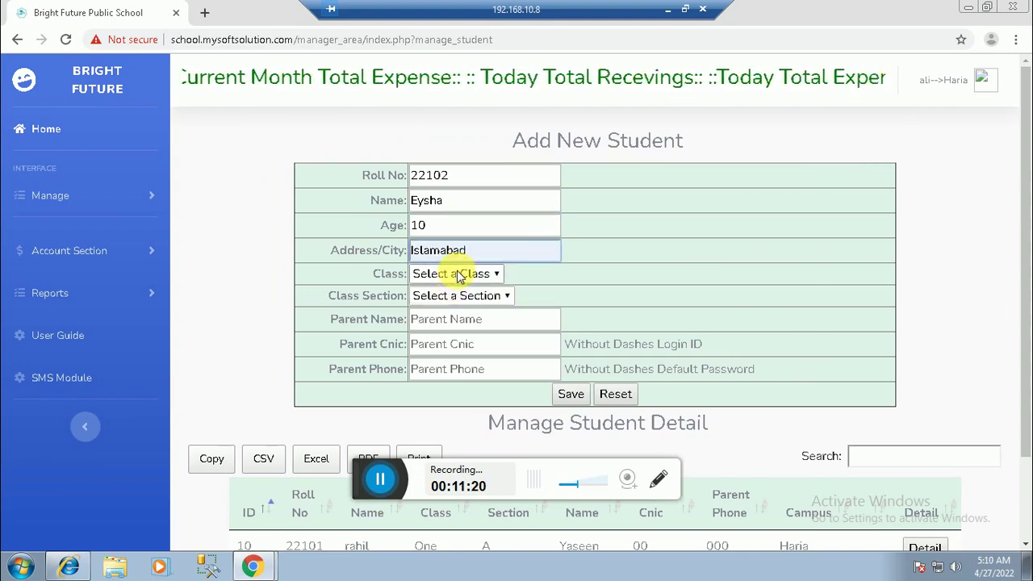
# Step: Choose class One, section A, and fill in the parent's name, CNIC and phone
pyautogui.click(458, 275)
pyautogui.click(452, 306)
pyautogui.click(461, 296)
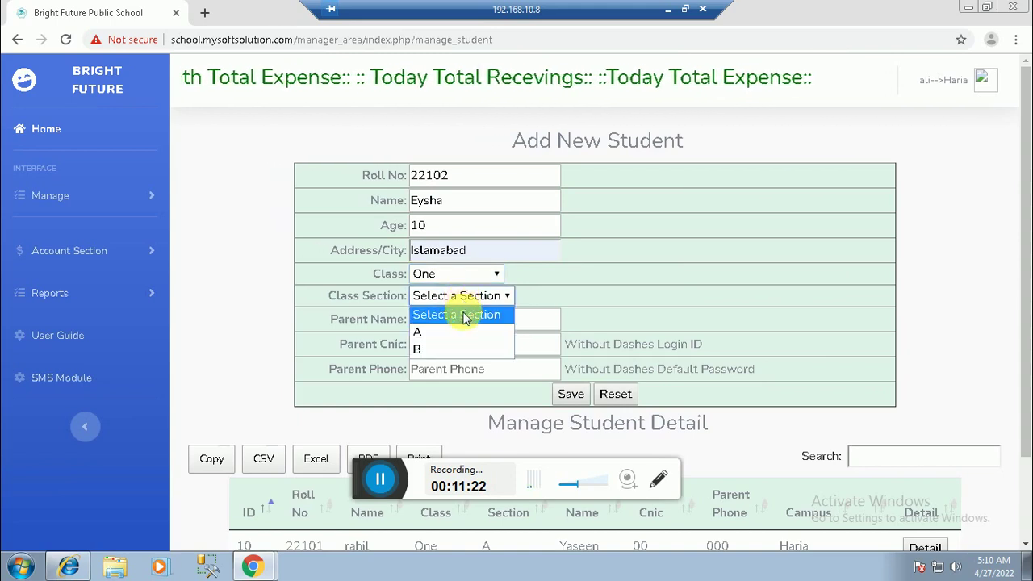
pyautogui.click(444, 332)
pyautogui.click(447, 318)
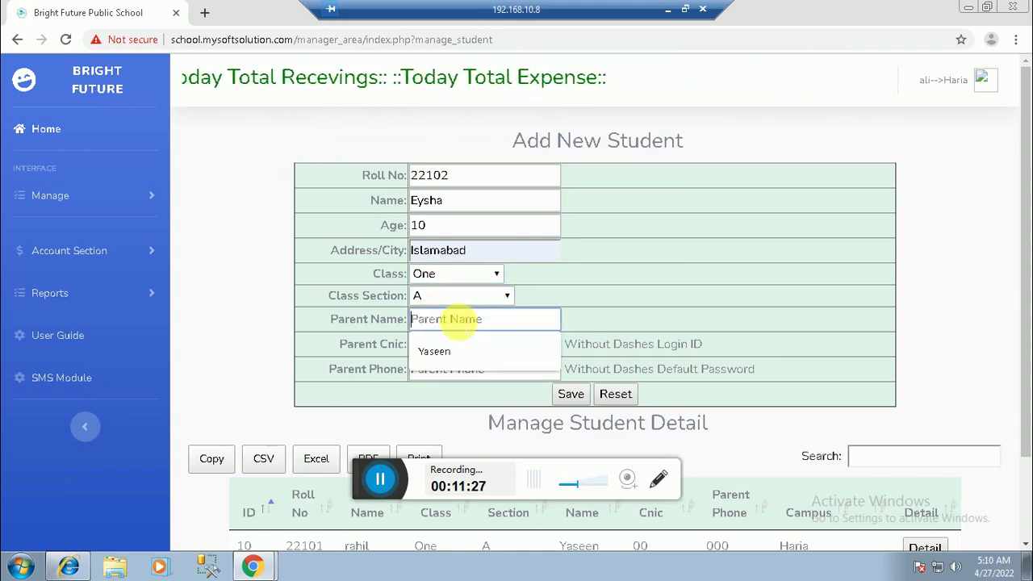
pyautogui.write('mubisher')
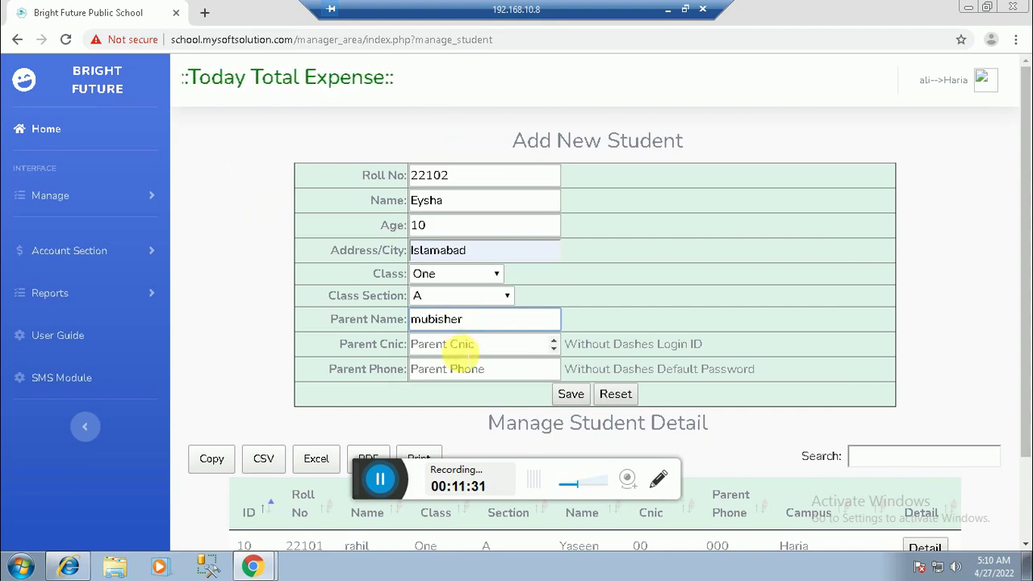
pyautogui.click(466, 344)
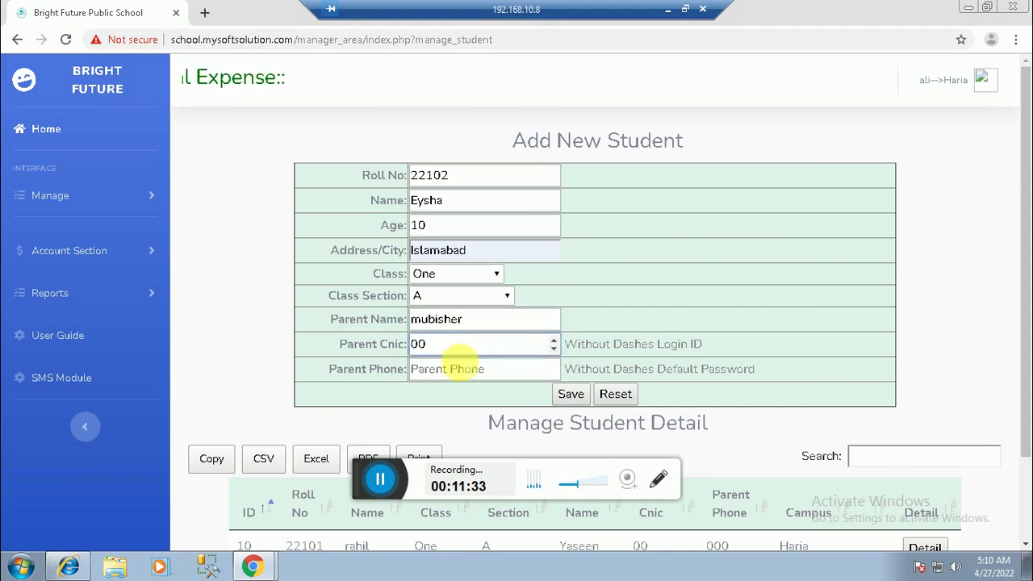
pyautogui.click(457, 363)
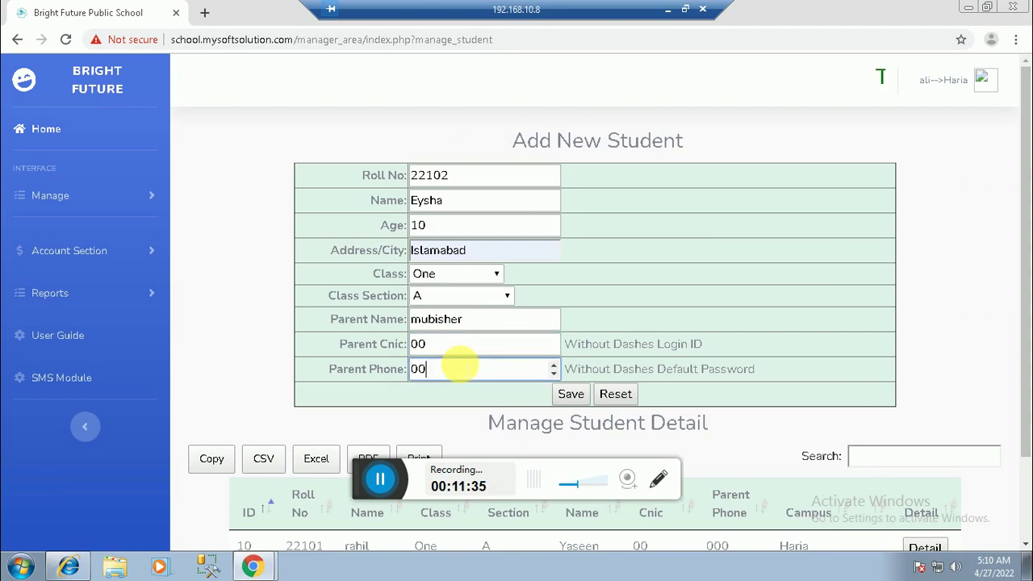
# Step: Save the second student and dismiss the registration success message
pyautogui.write('00')
pyautogui.click(564, 394)
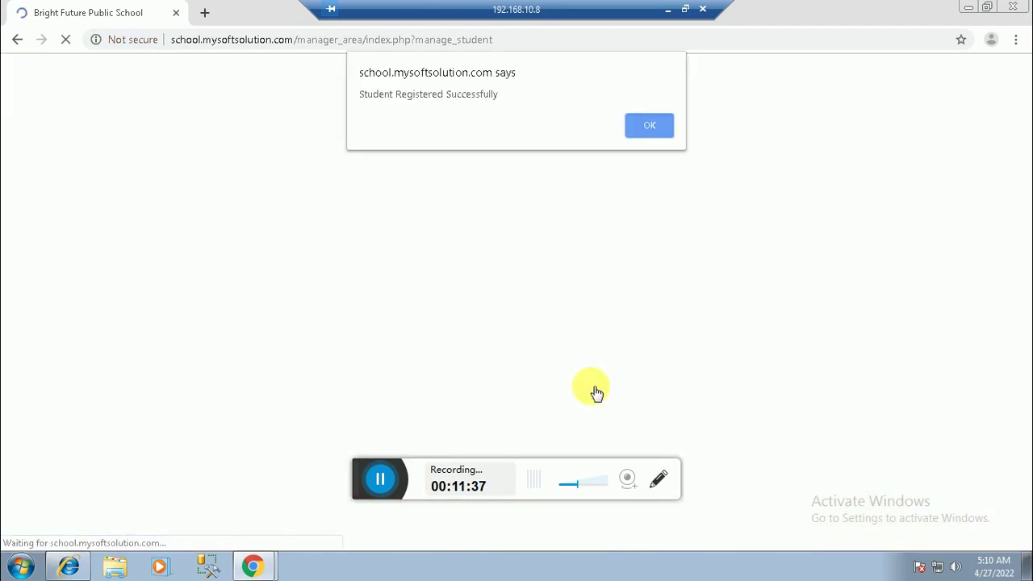
pyautogui.click(649, 126)
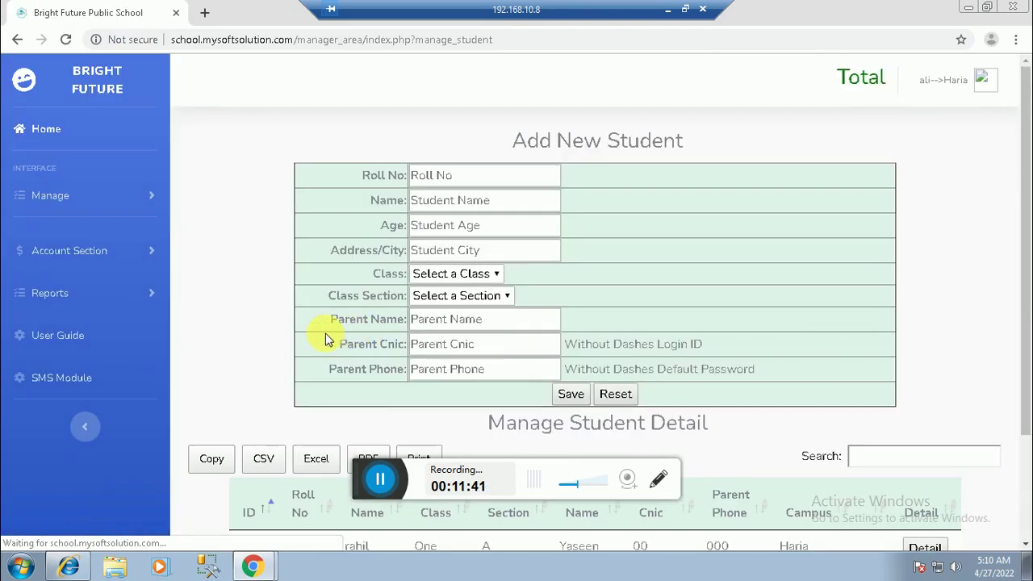
pyautogui.scroll(-3, 450, 382)
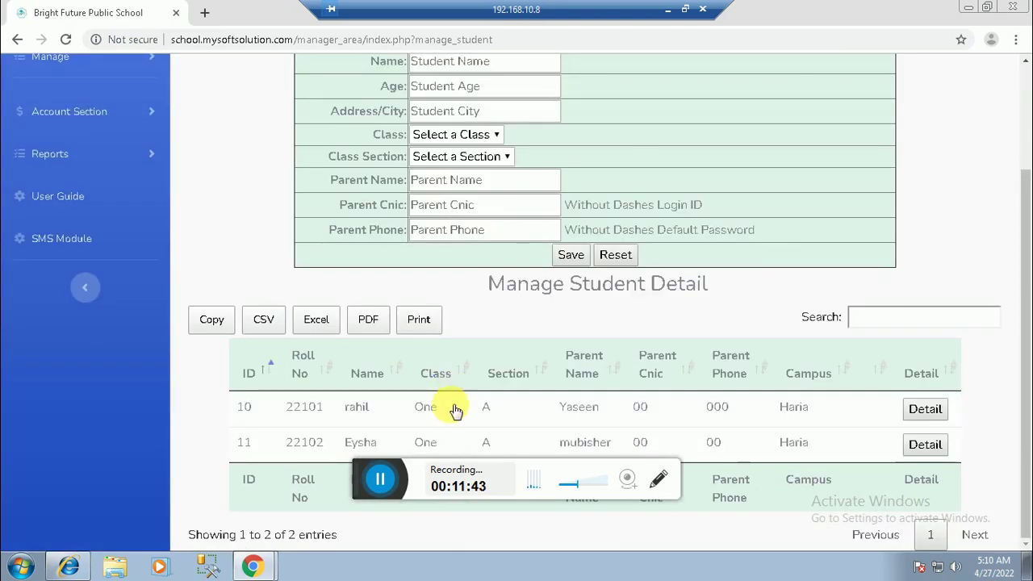
pyautogui.scroll(3, 452, 404)
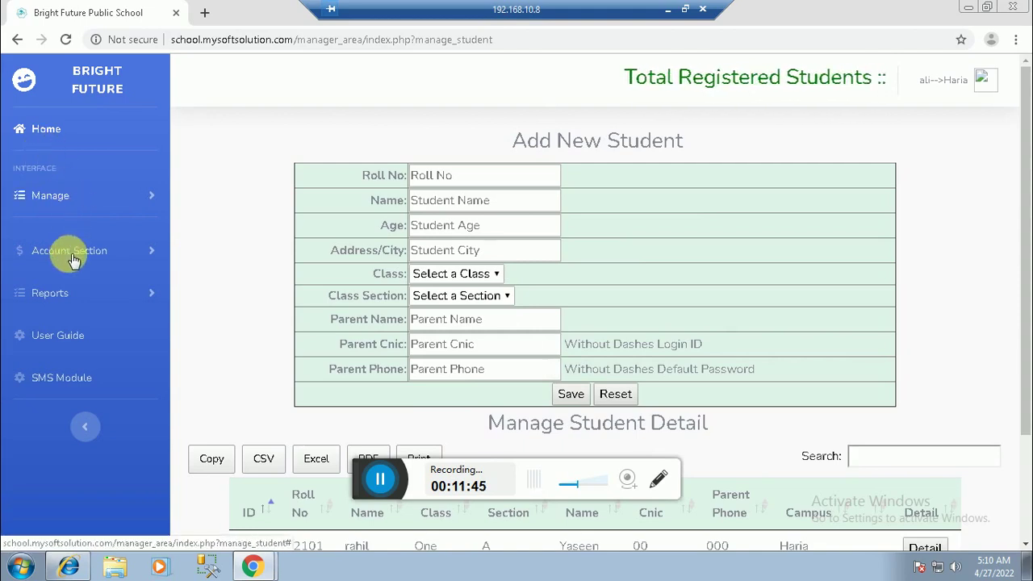
# Step: Open the branch dashboard and confirm it counts 2 registered students
pyautogui.click(44, 128)
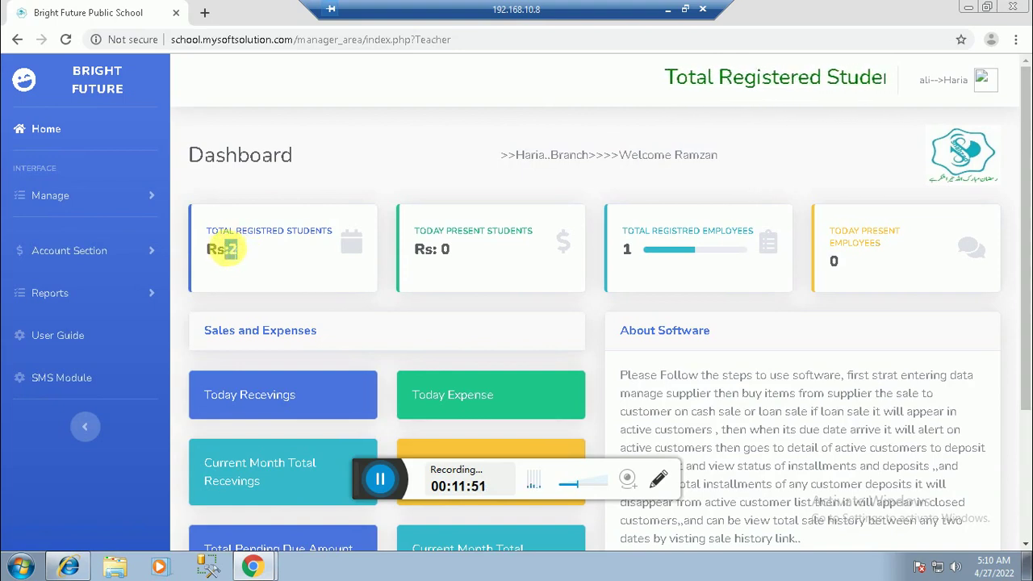
pyautogui.doubleClick(230, 249)
pyautogui.moveTo(464, 259); pyautogui.dragTo(413, 249)
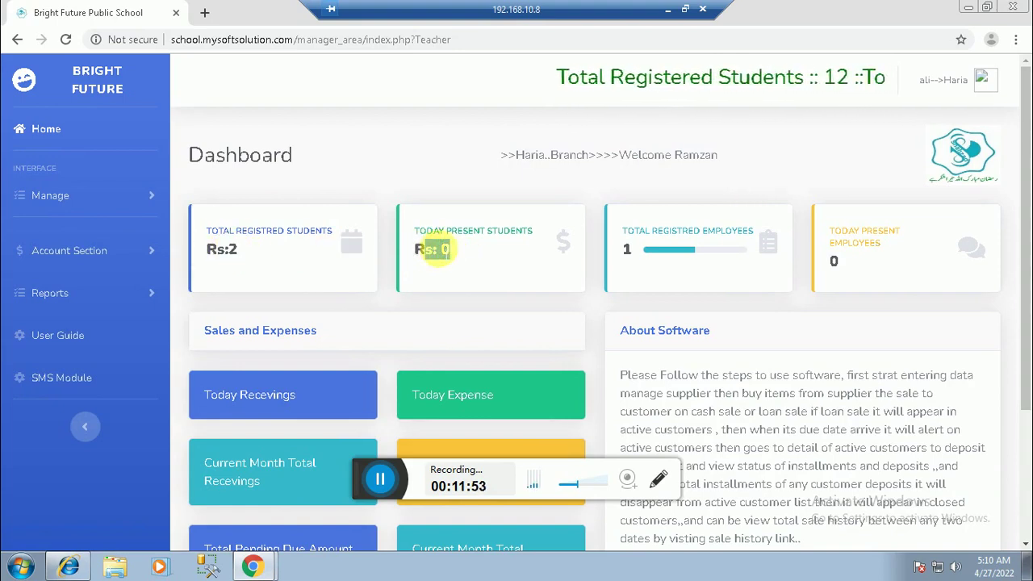
pyautogui.click(627, 249)
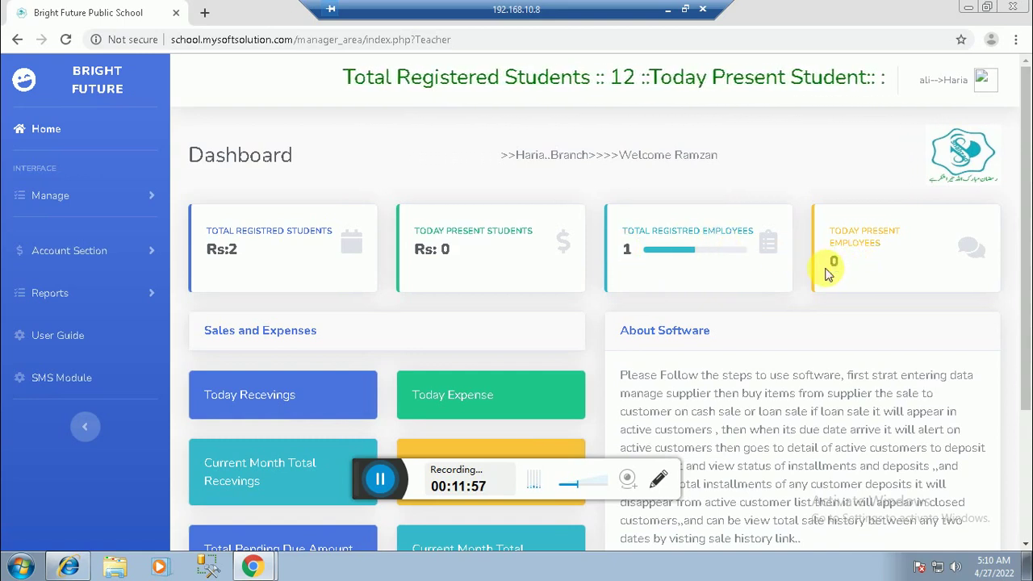
# Step: Leave the remote branch session for the local admin browser
pyautogui.scroll(-3, 456, 372)
pyautogui.scroll(3, 451, 365)
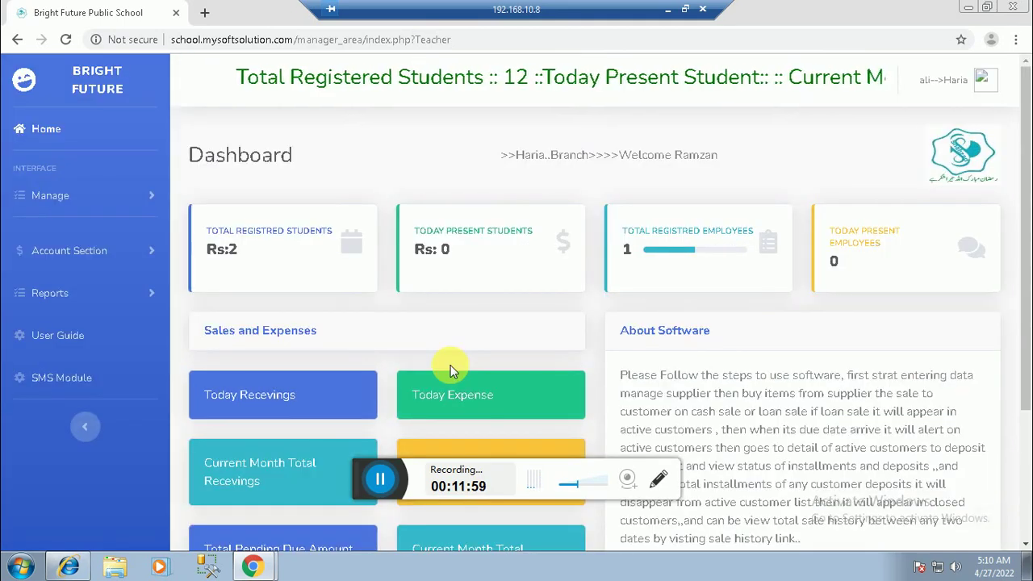
pyautogui.scroll(-3, 450, 364)
pyautogui.scroll(1, 453, 367)
pyautogui.scroll(1, 457, 372)
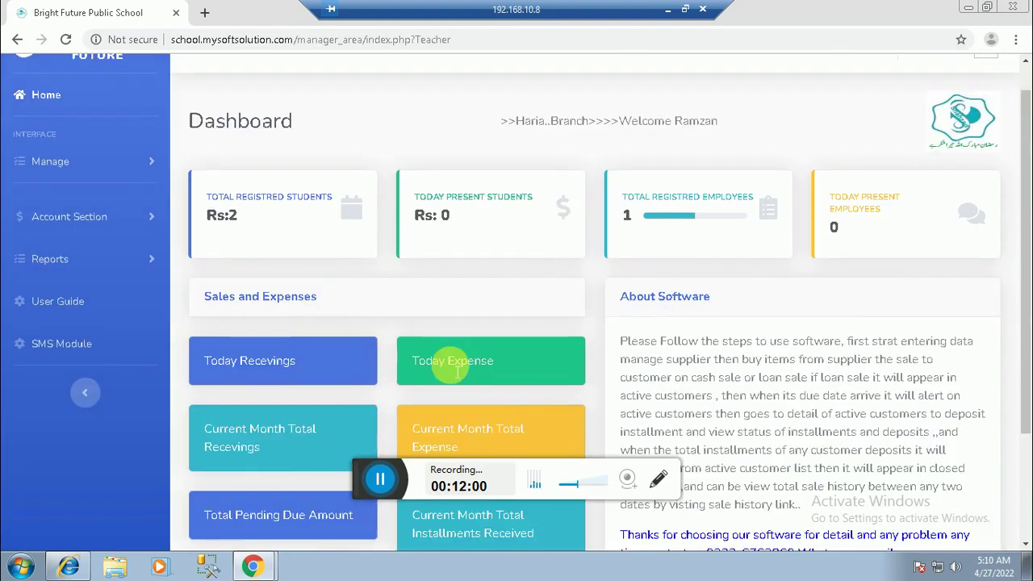
pyautogui.scroll(1, 453, 365)
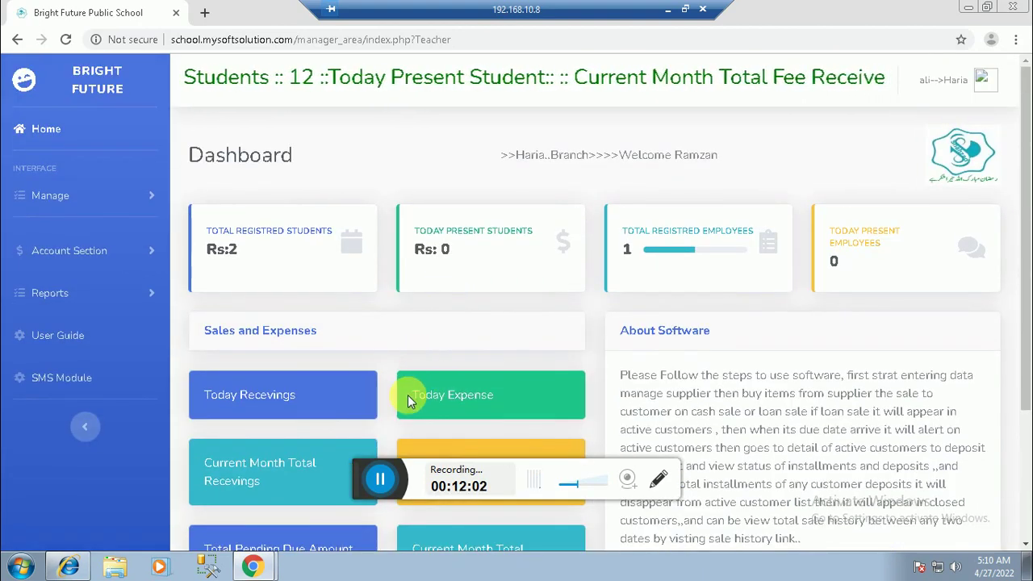
pyautogui.moveTo(253, 566)
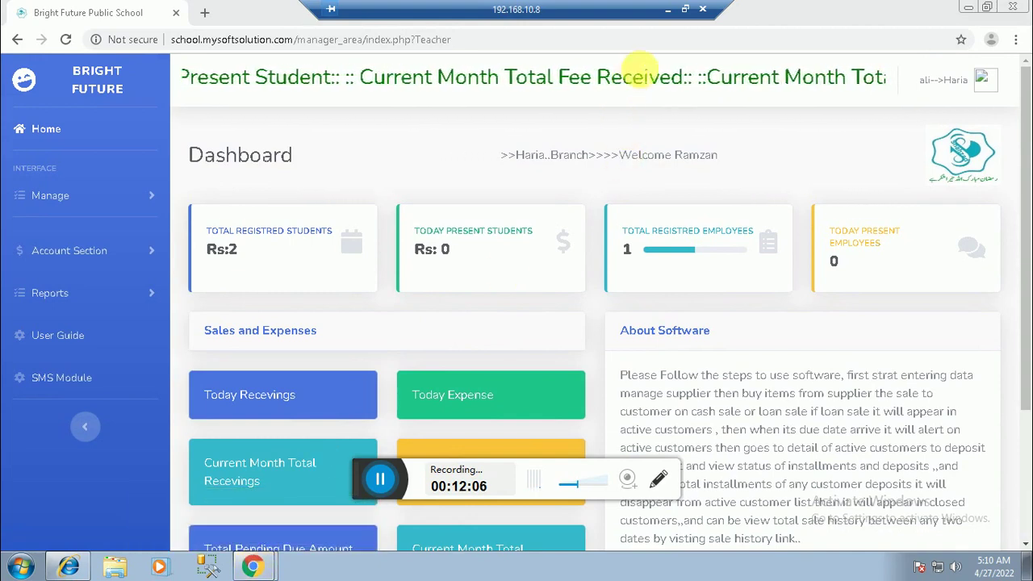
pyautogui.click(669, 11)
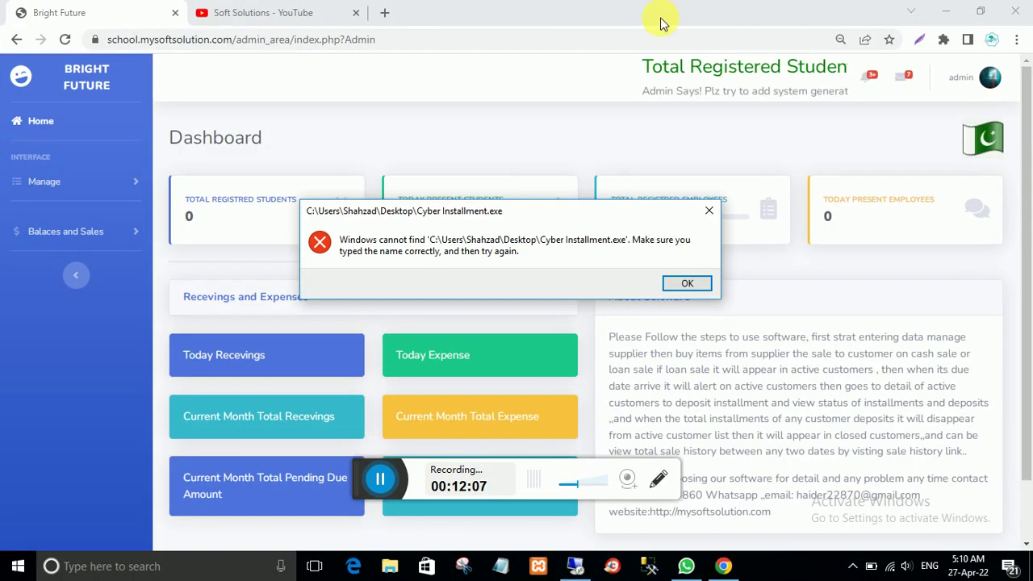
# Step: Dismiss the Cyber Installment.exe error, reload the admin dashboard showing 2 students, and expand Manage
pyautogui.click(692, 285)
pyautogui.click(29, 121)
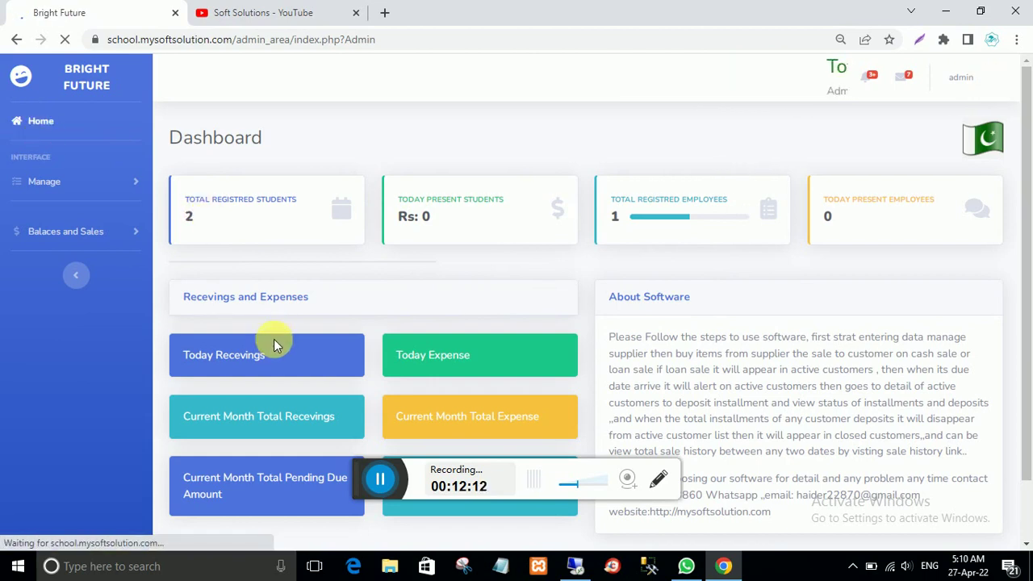
pyautogui.doubleClick(184, 218)
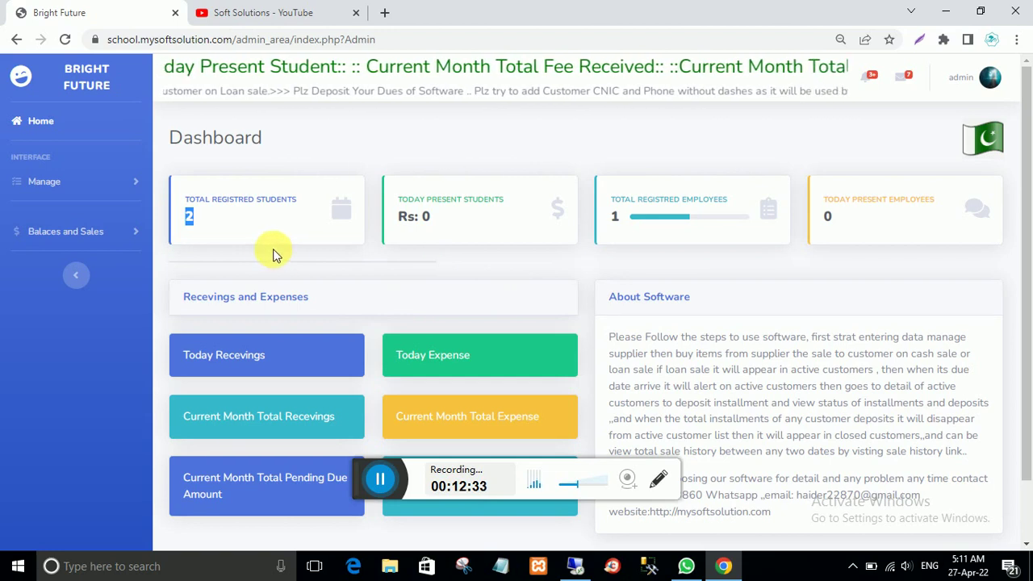
pyautogui.click(49, 182)
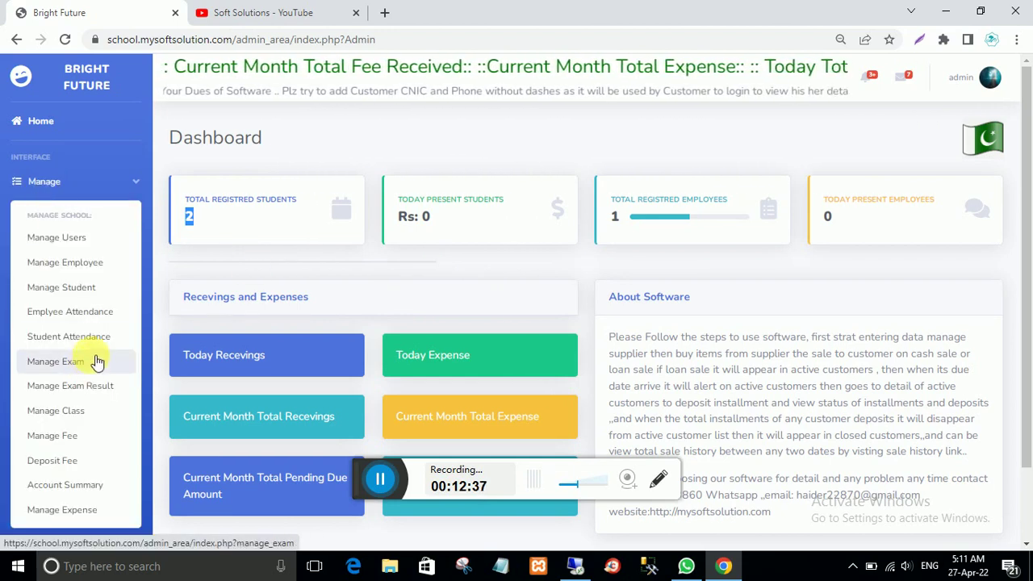
# Step: Start student attendance for 27-Apr-2022, then return to the branch remote session
pyautogui.click(91, 339)
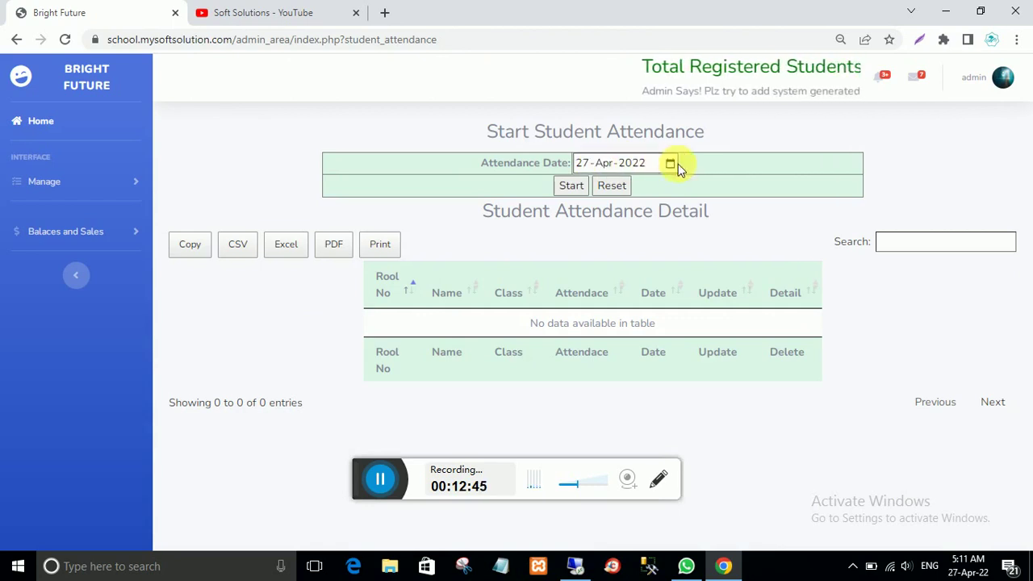
pyautogui.click(569, 187)
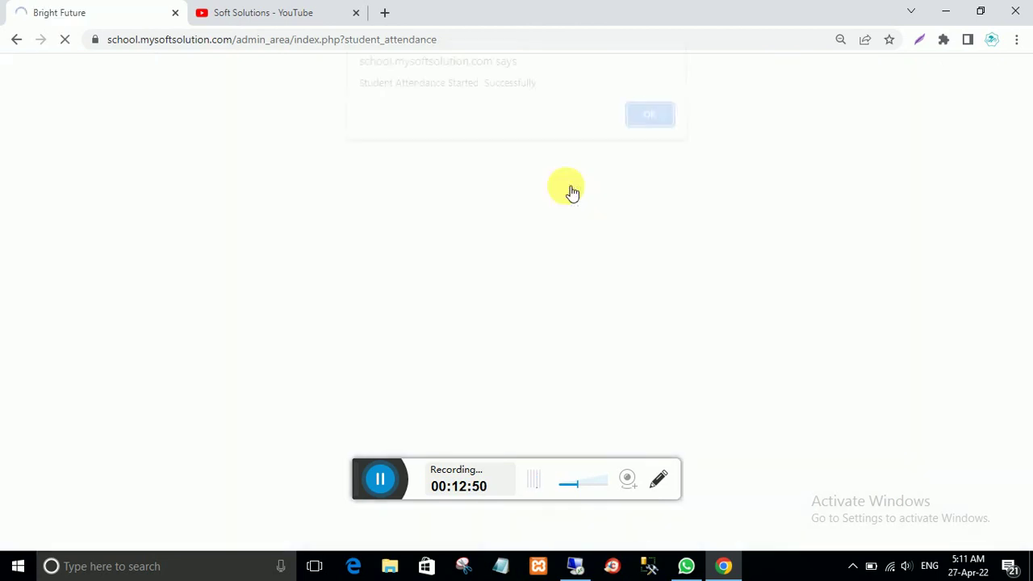
pyautogui.click(648, 126)
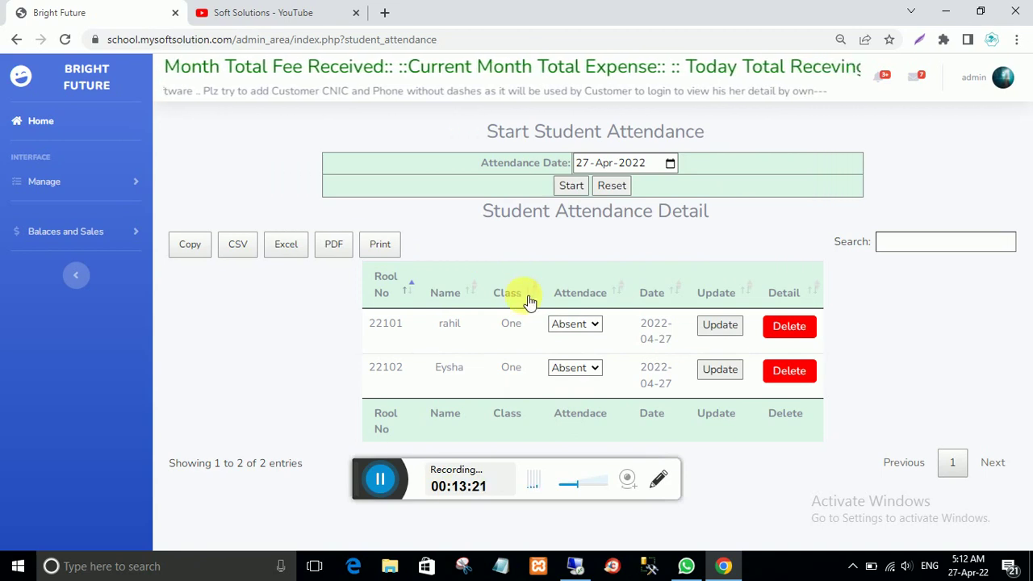
pyautogui.click(595, 329)
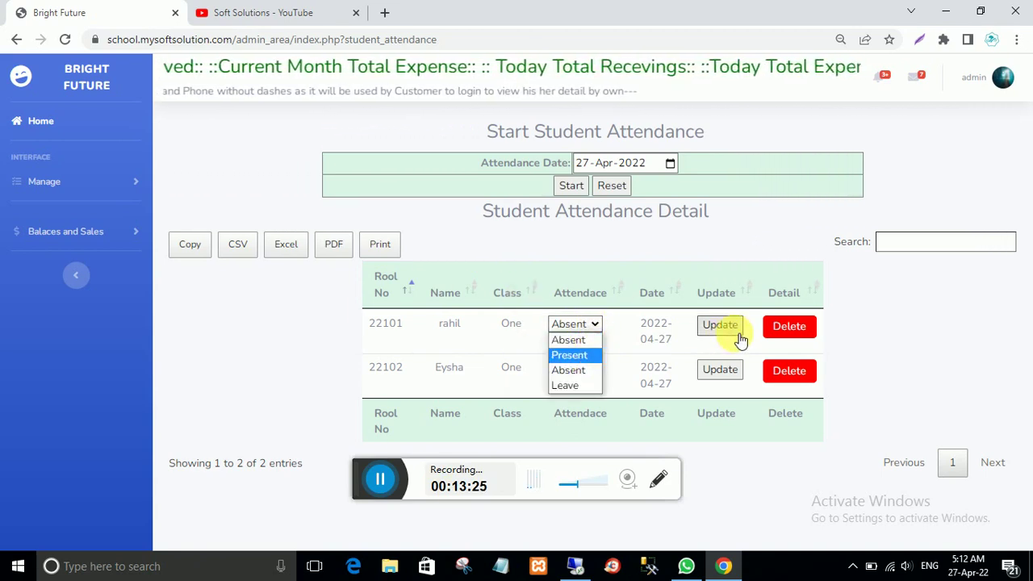
pyautogui.click(305, 331)
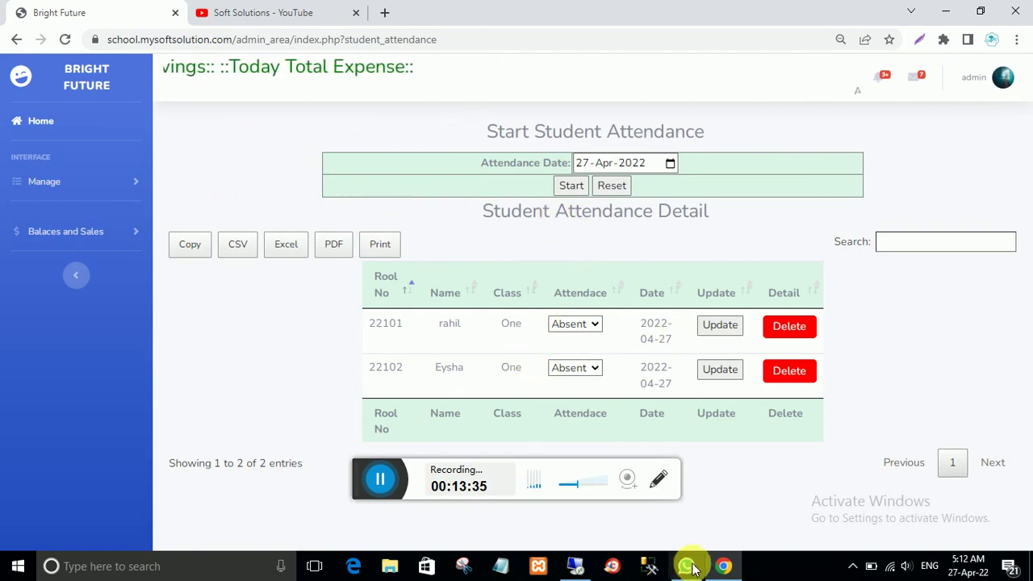
pyautogui.click(610, 568)
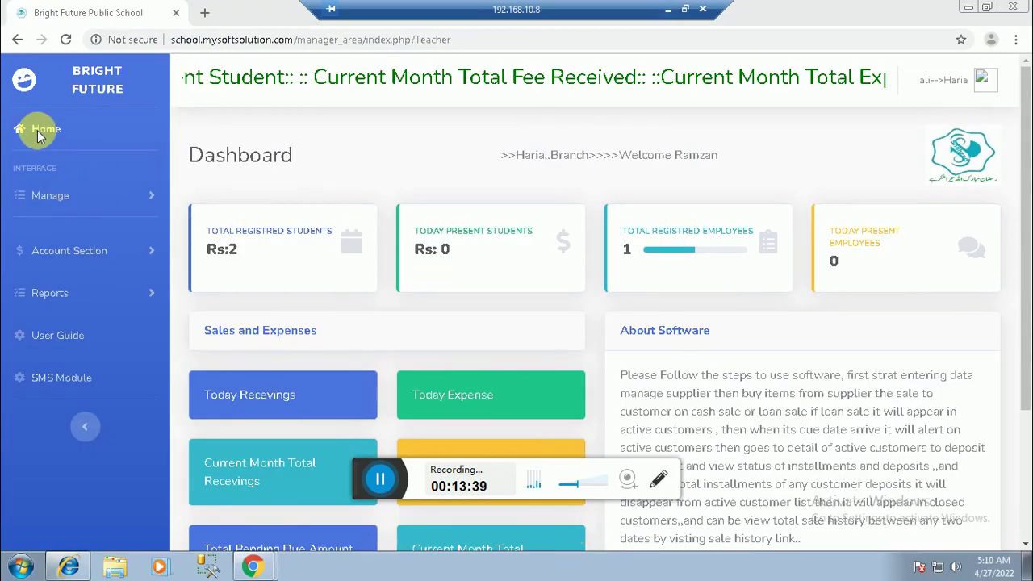
# Step: Mark both students Present on the branch's Student Attendance page and update it
pyautogui.click(114, 139)
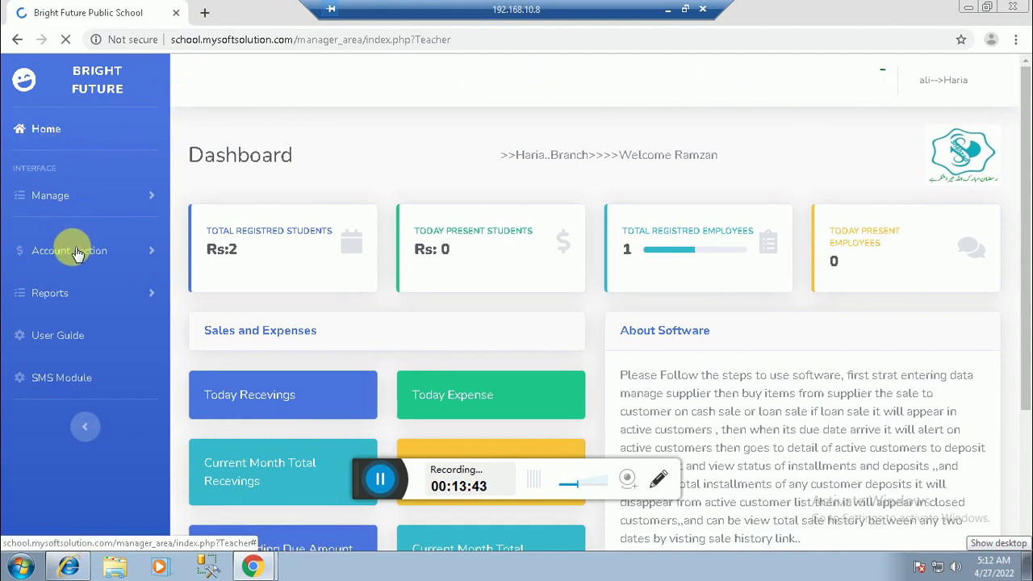
pyautogui.click(51, 198)
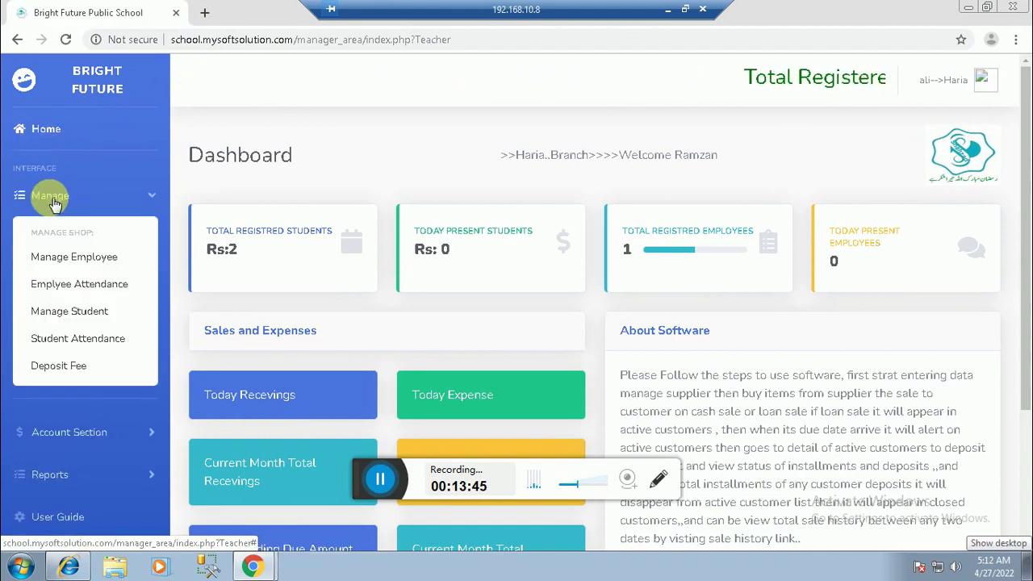
pyautogui.click(91, 341)
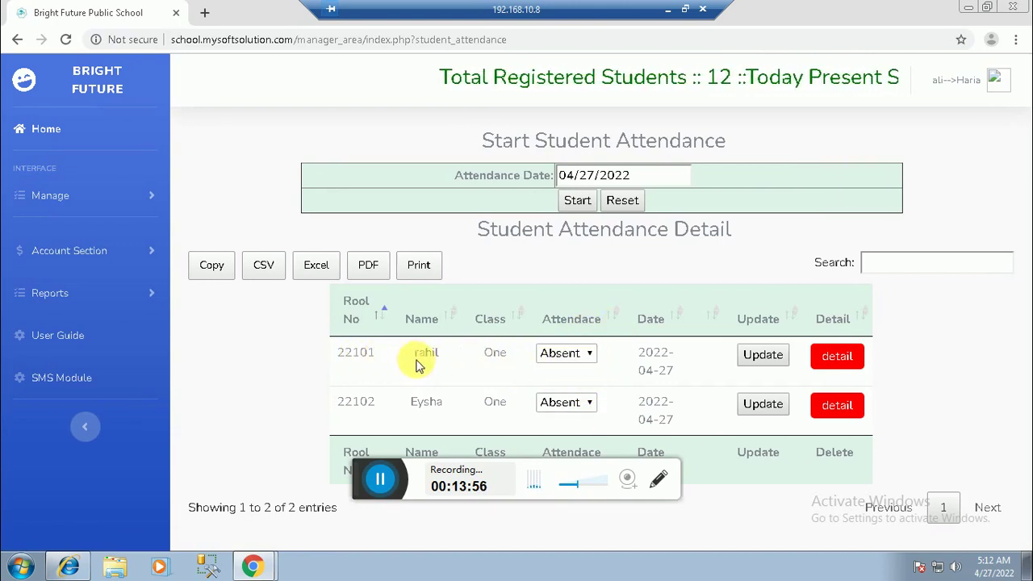
pyautogui.click(585, 355)
pyautogui.click(569, 391)
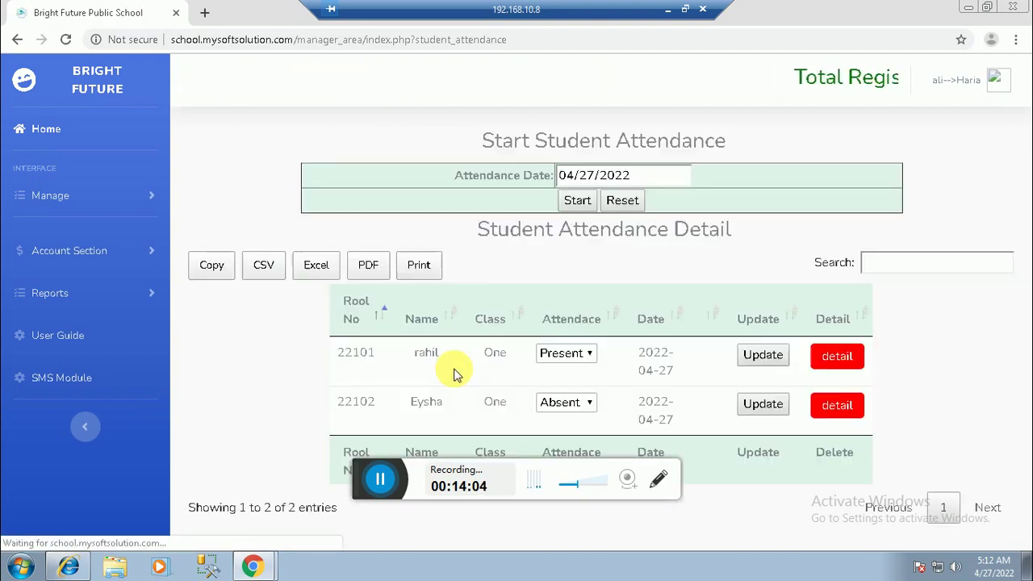
pyautogui.click(591, 405)
pyautogui.click(570, 437)
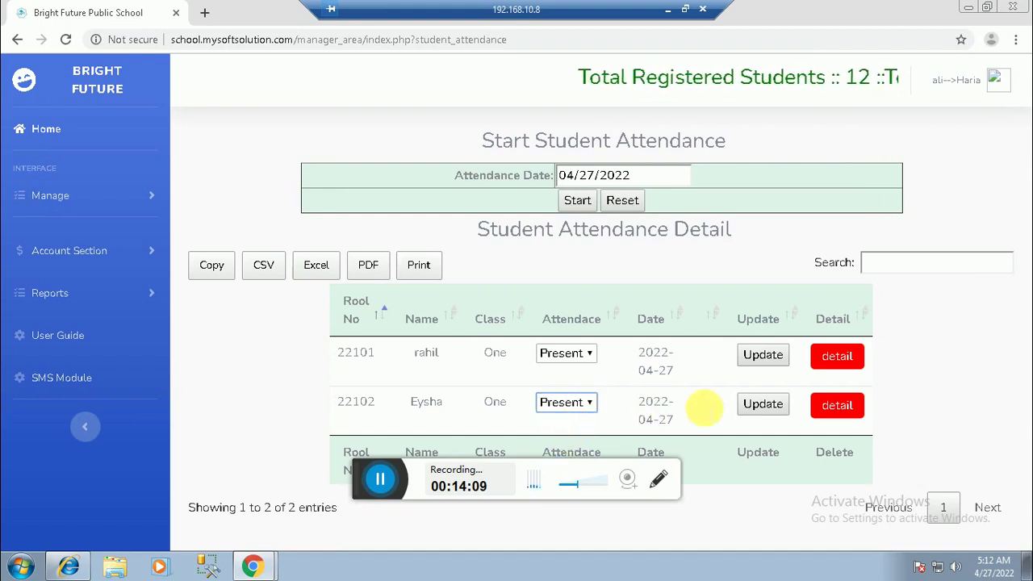
pyautogui.click(759, 408)
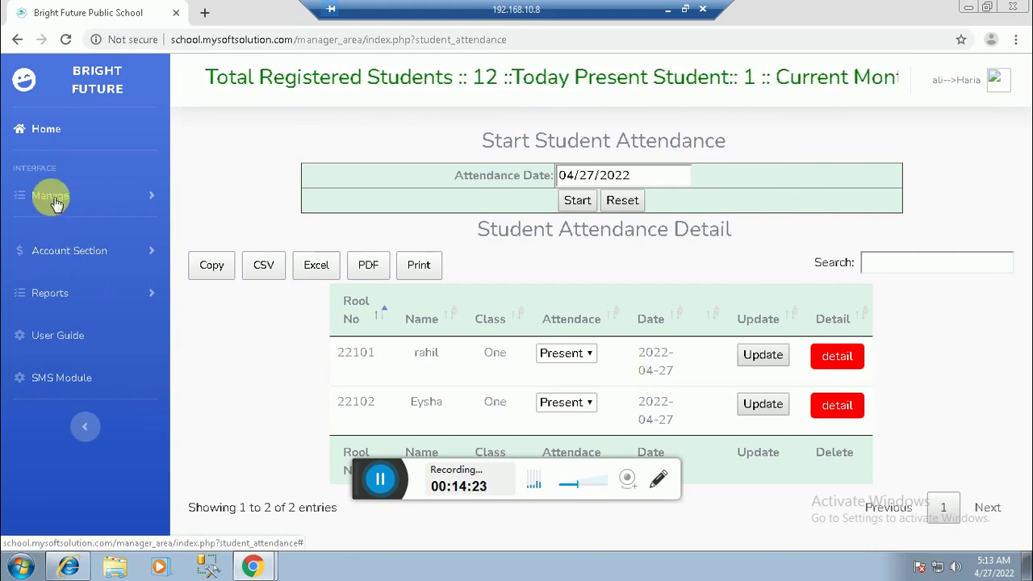
# Step: Return to the branch dashboard, then minimize the remote session to reach the local admin
pyautogui.click(46, 128)
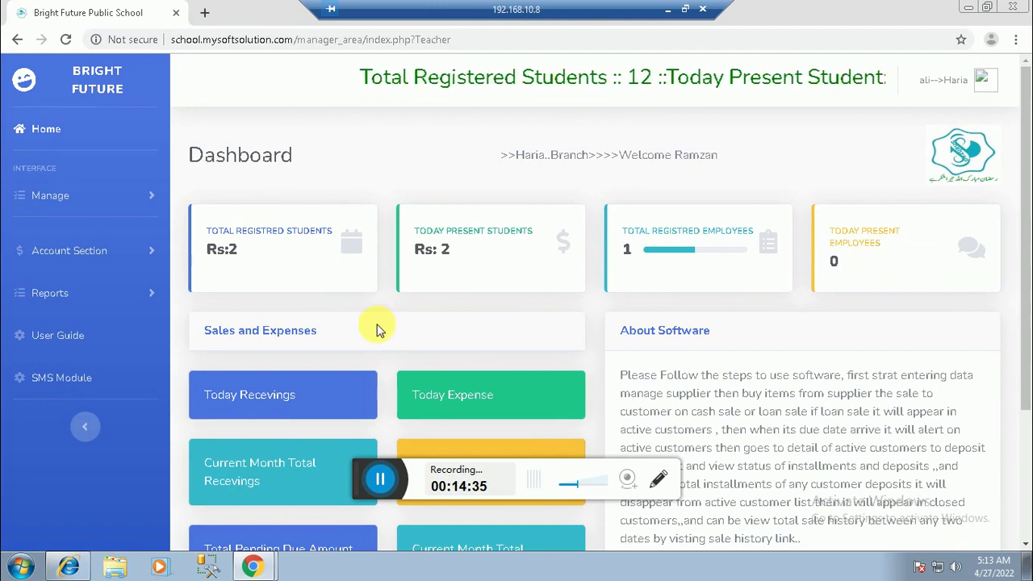
pyautogui.click(305, 280)
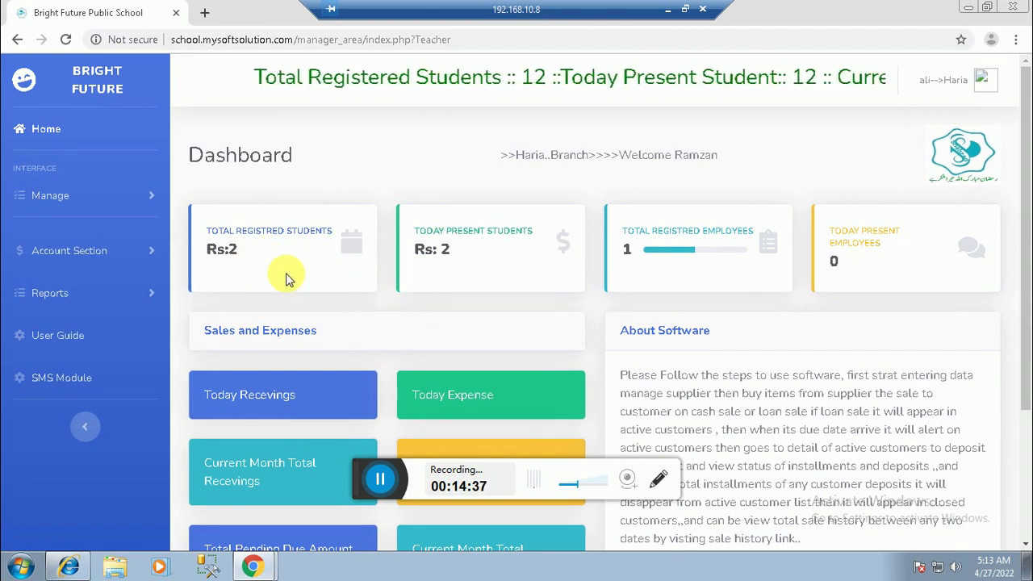
pyautogui.click(668, 9)
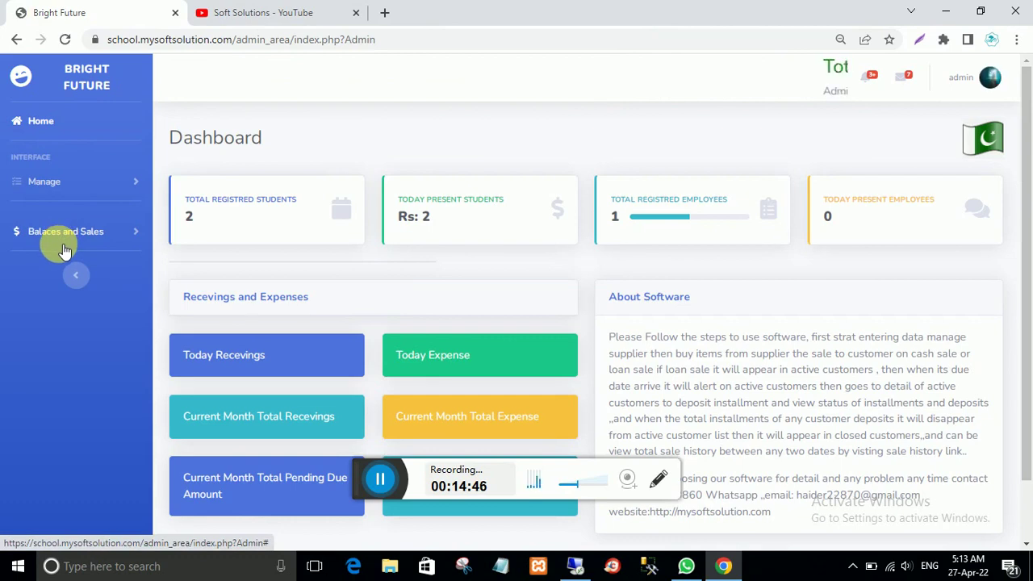
# Step: Start today's employee attendance, delete the duplicate teacher row, and return to the branch session
pyautogui.click(53, 184)
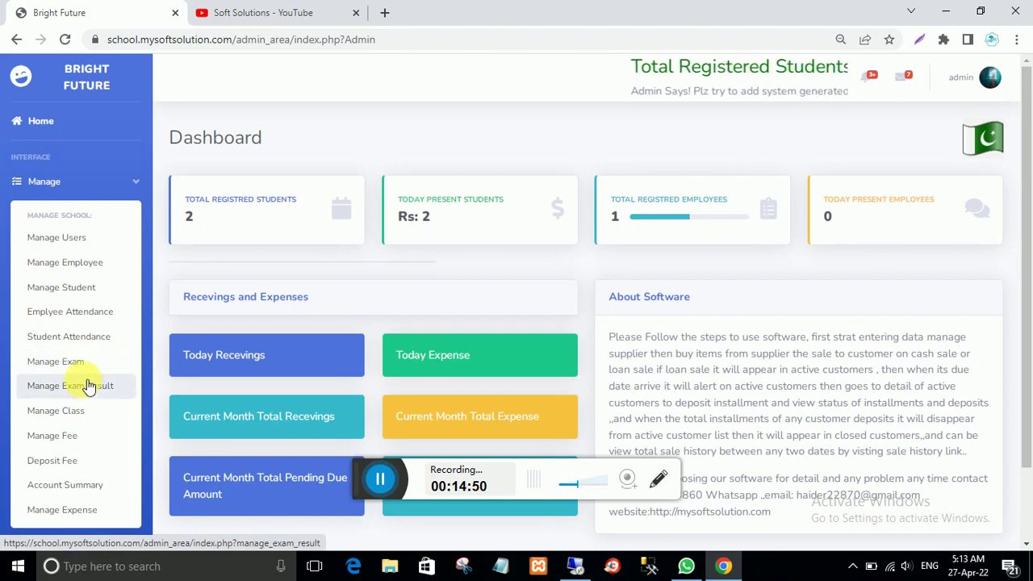
pyautogui.click(73, 312)
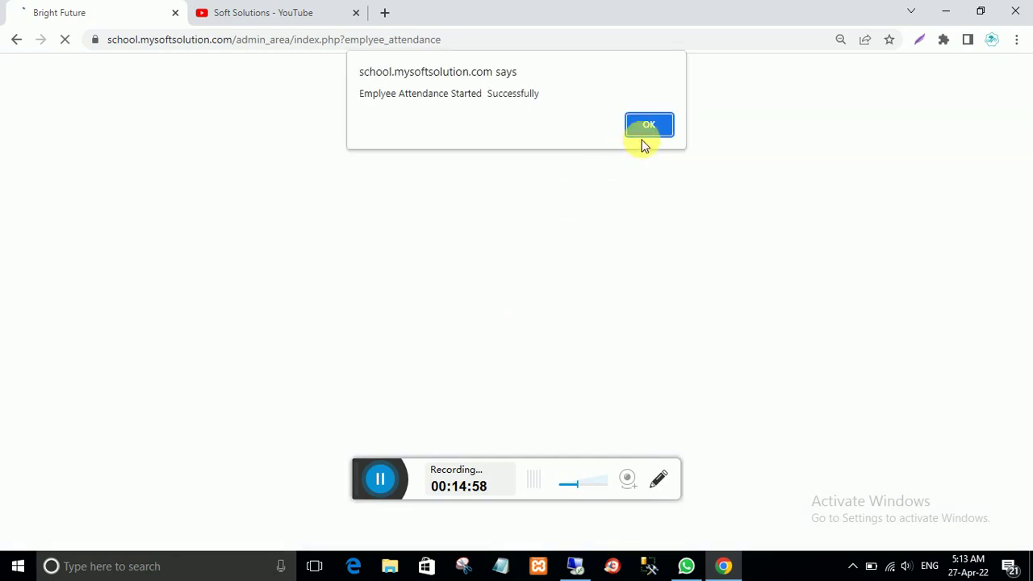
pyautogui.click(646, 125)
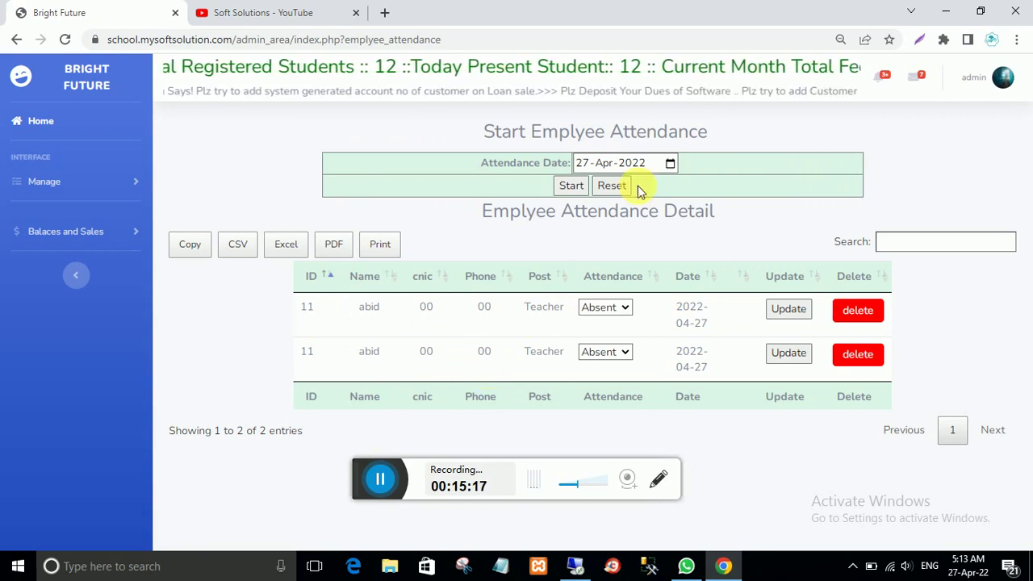
pyautogui.click(872, 356)
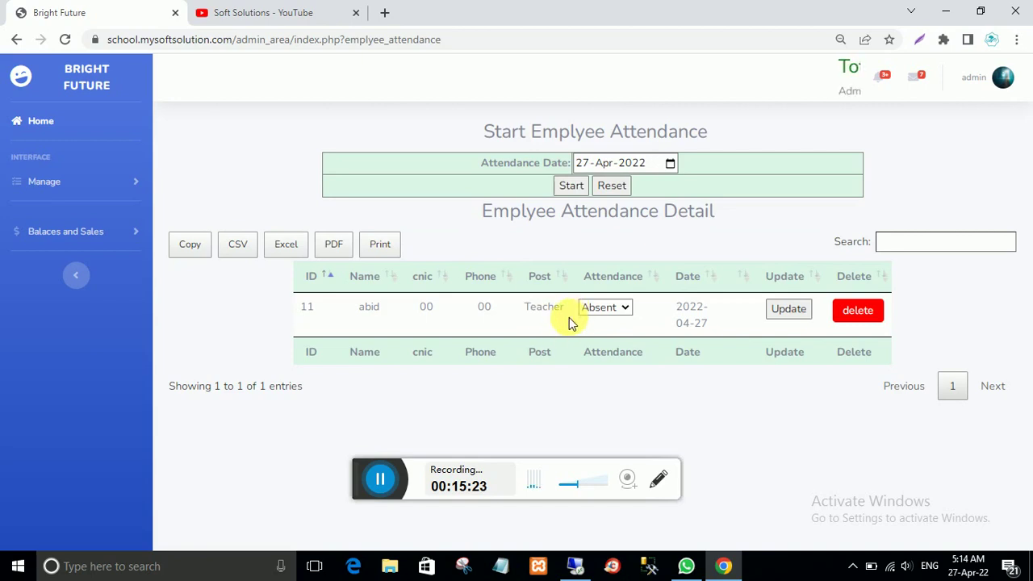
pyautogui.click(576, 568)
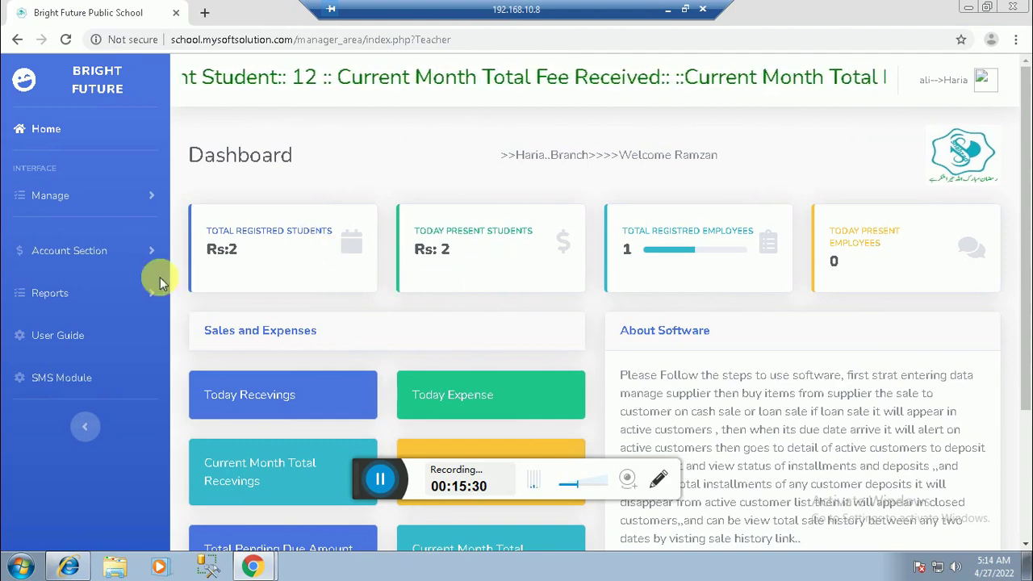
# Step: In the branch's Employee Attendance, mark the teacher Present and update
pyautogui.click(61, 201)
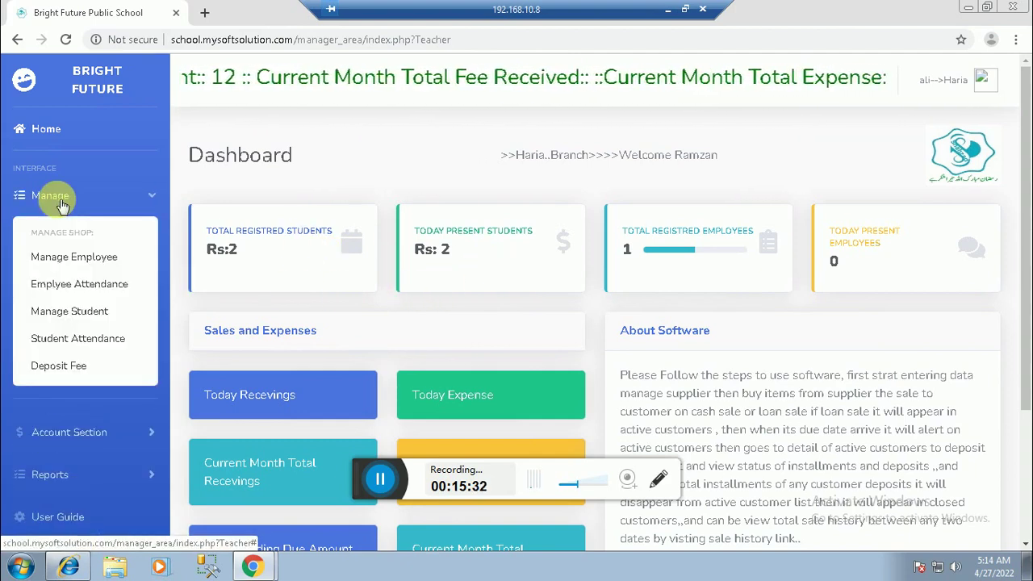
pyautogui.click(71, 284)
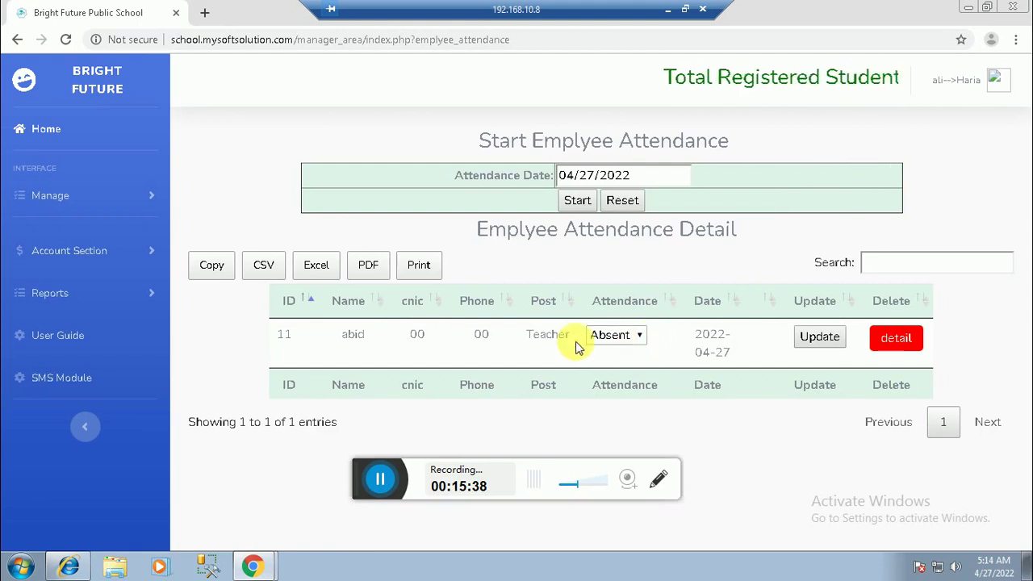
pyautogui.click(636, 347)
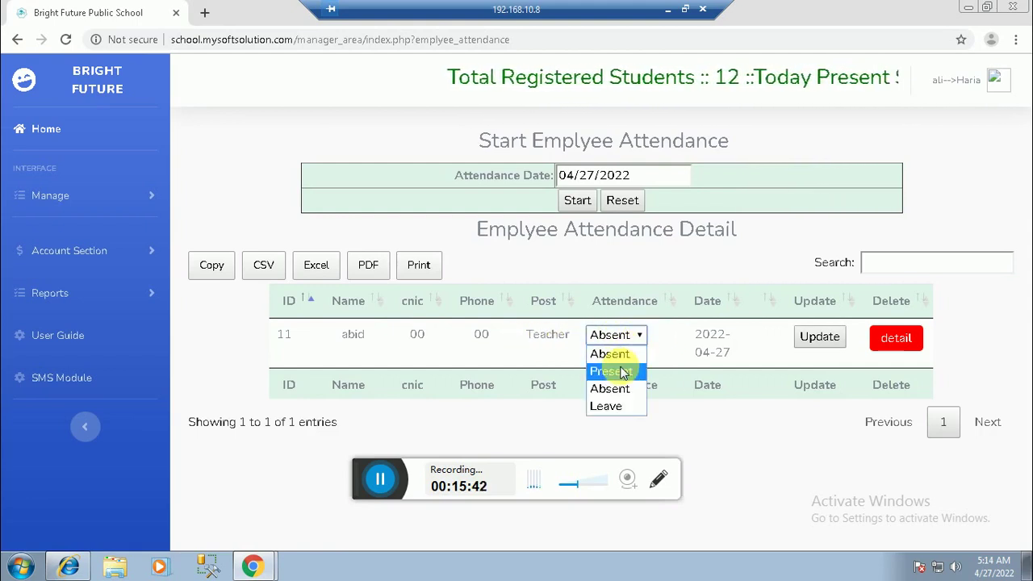
pyautogui.click(618, 369)
pyautogui.click(806, 337)
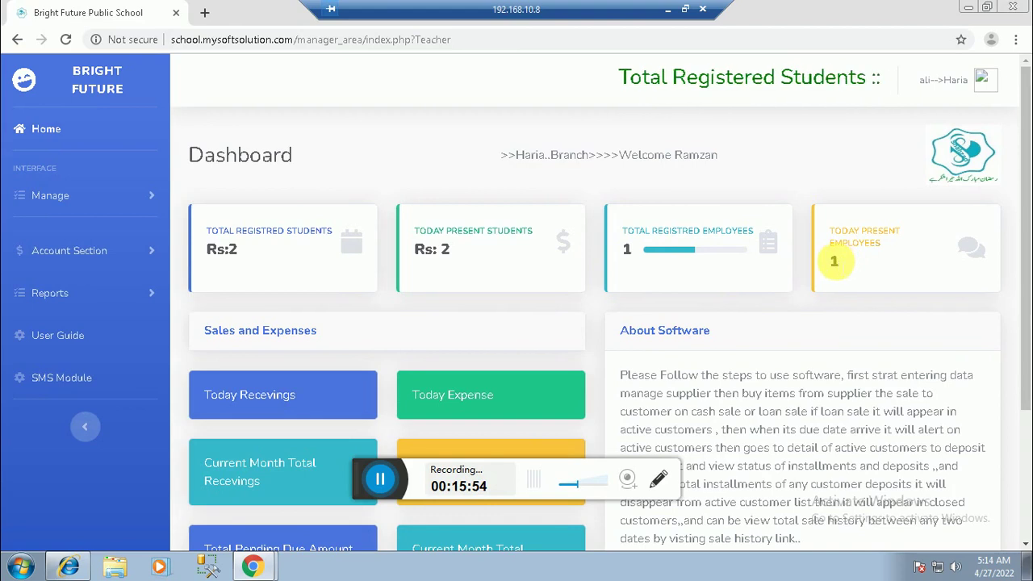
# Step: Check the present-employee count of 1, then go back to the local admin dashboard
pyautogui.doubleClick(833, 261)
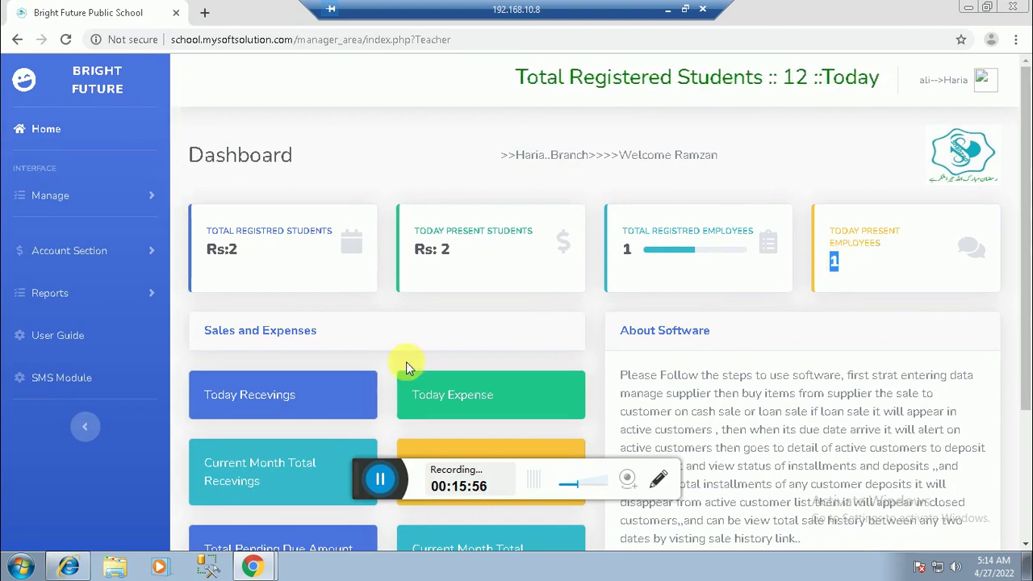
pyautogui.click(668, 8)
pyautogui.click(21, 120)
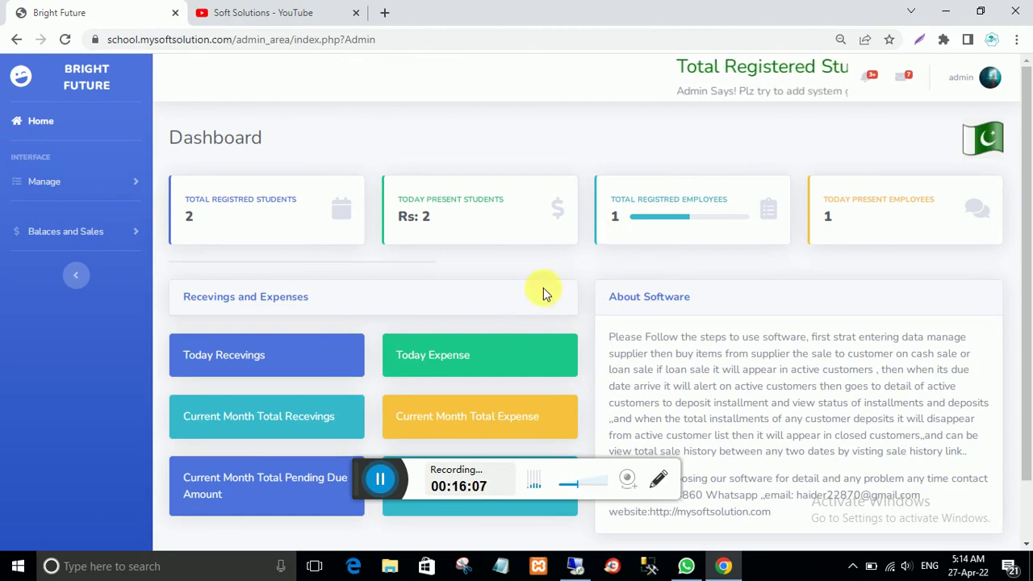
# Step: Open the Manage Fee page from the Manage menu
pyautogui.scroll(-1, 522, 338)
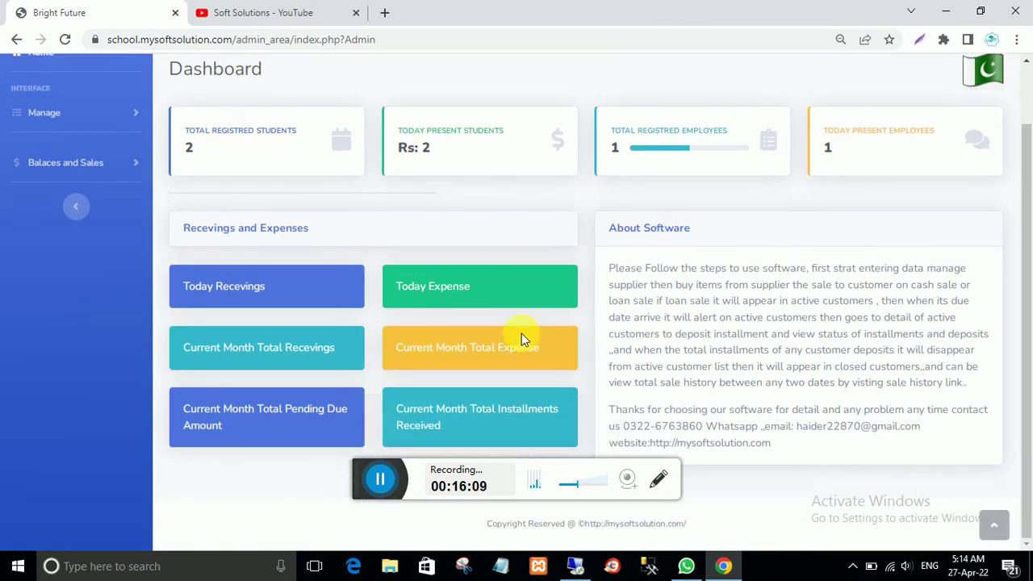
pyautogui.scroll(1, 521, 333)
pyautogui.scroll(-1, 521, 333)
pyautogui.scroll(1, 522, 333)
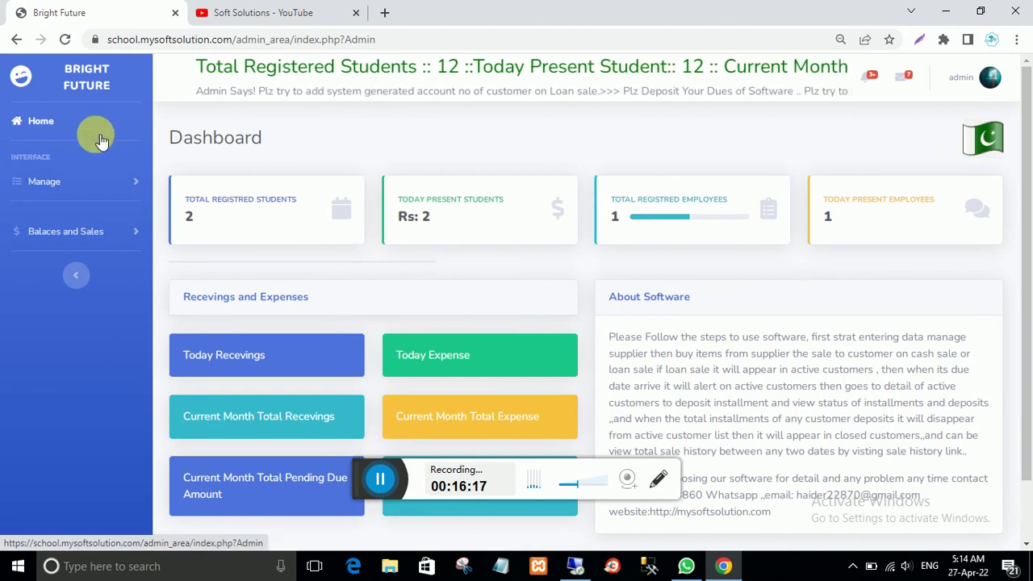
pyautogui.click(42, 182)
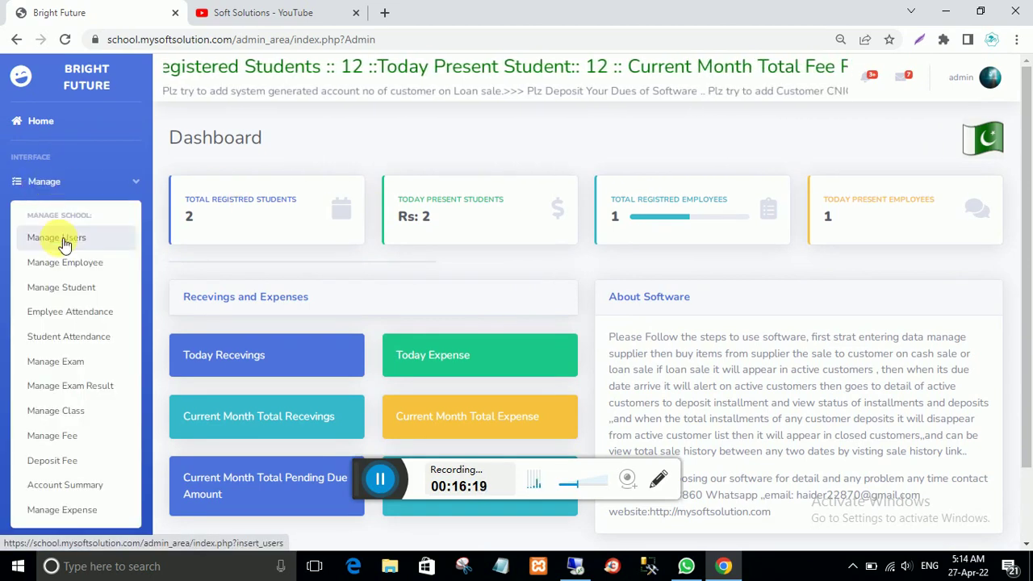
pyautogui.click(76, 442)
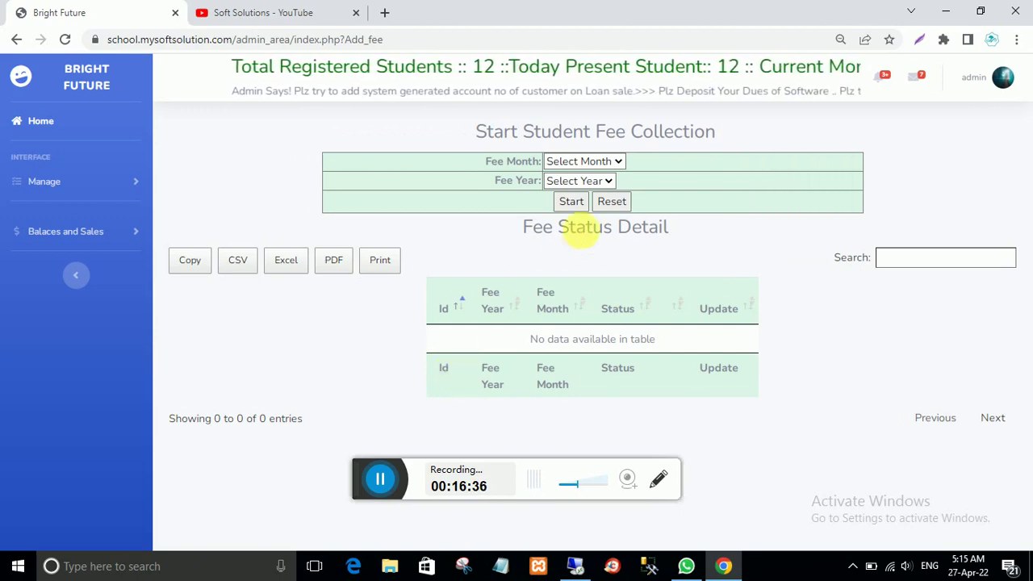
# Step: Start fee collection for April 2022, confirm the alert, and return to the branch session
pyautogui.click(618, 159)
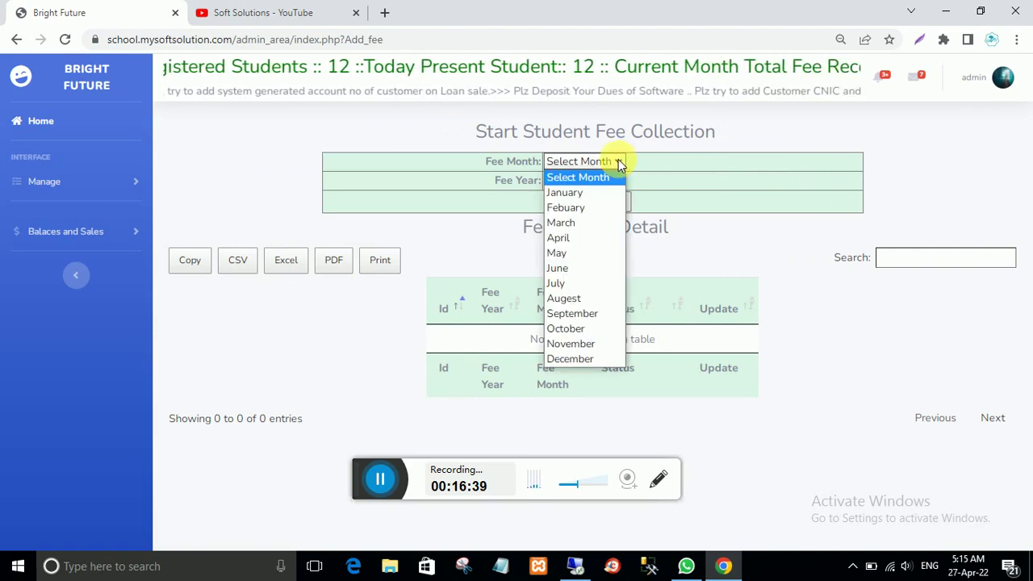
pyautogui.click(579, 241)
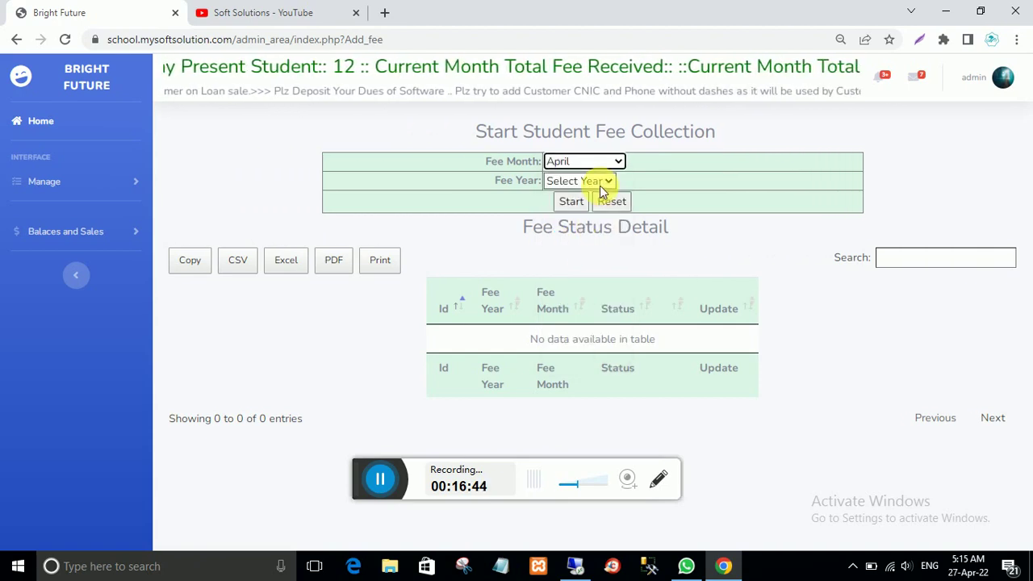
pyautogui.click(605, 183)
pyautogui.click(571, 205)
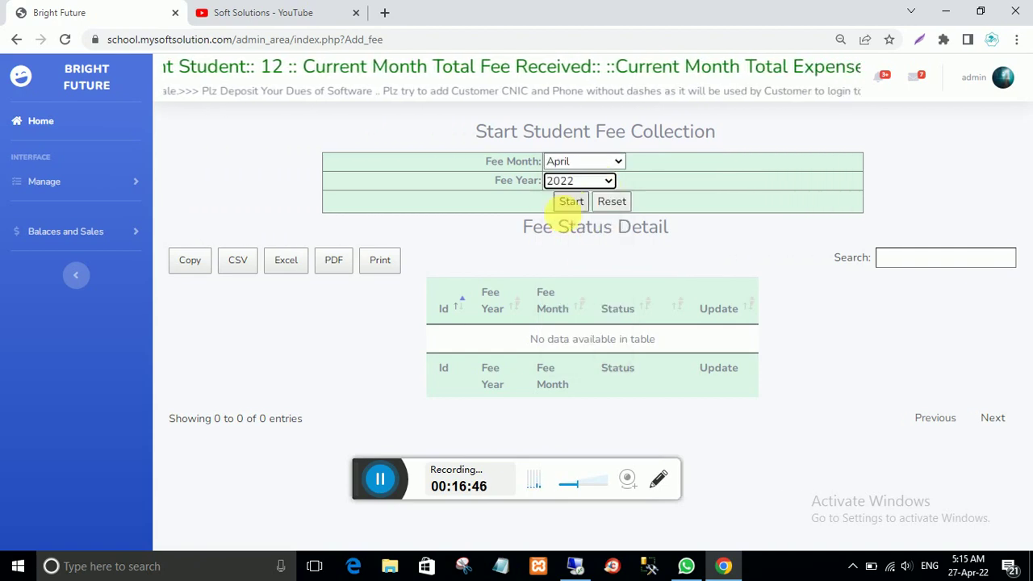
pyautogui.click(572, 203)
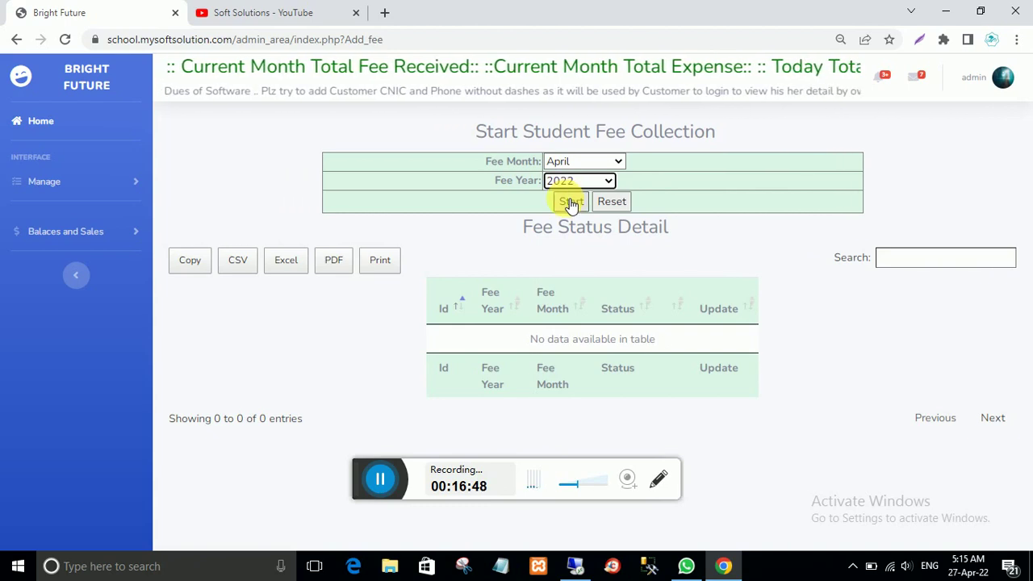
pyautogui.click(571, 203)
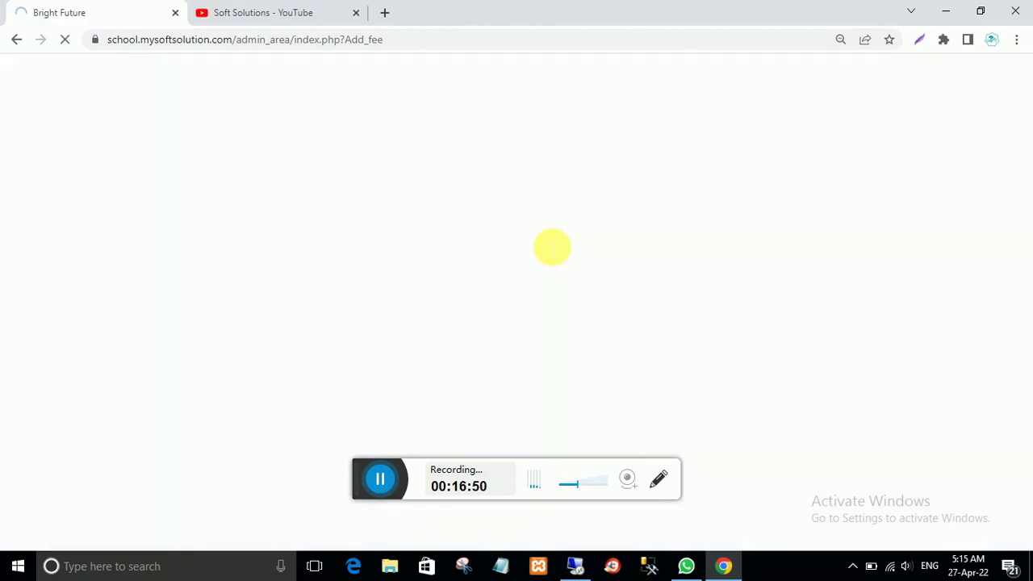
pyautogui.click(648, 130)
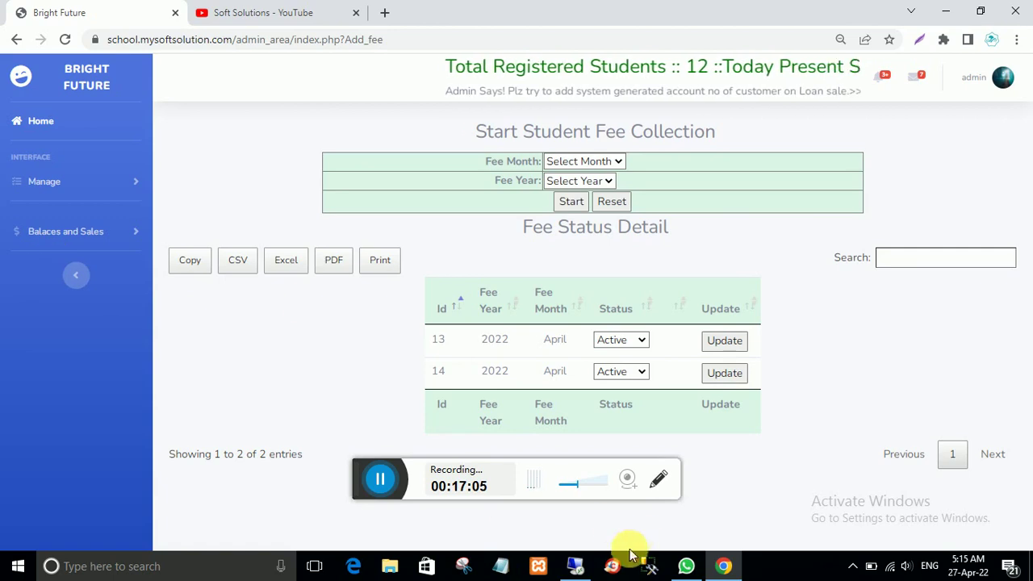
pyautogui.click(576, 565)
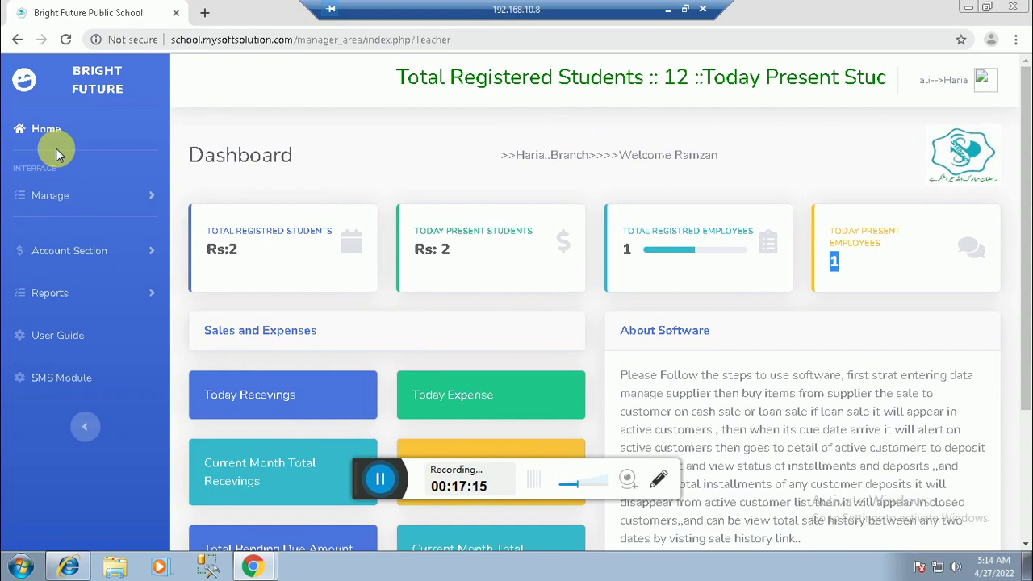
# Step: From the branch dashboard, open Deposit Fee and select class One for fee entry
pyautogui.click(48, 131)
pyautogui.click(52, 197)
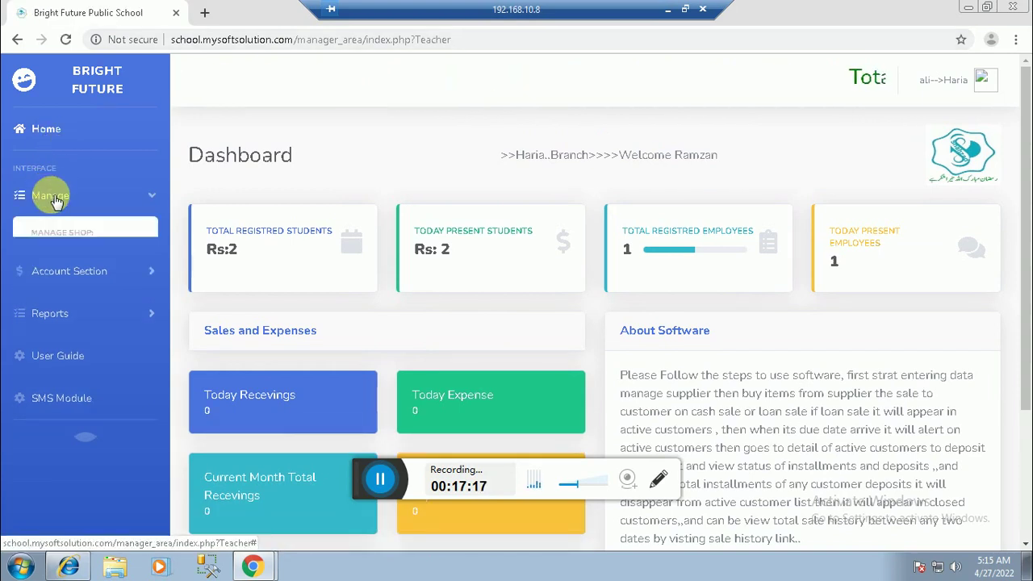
pyautogui.click(64, 367)
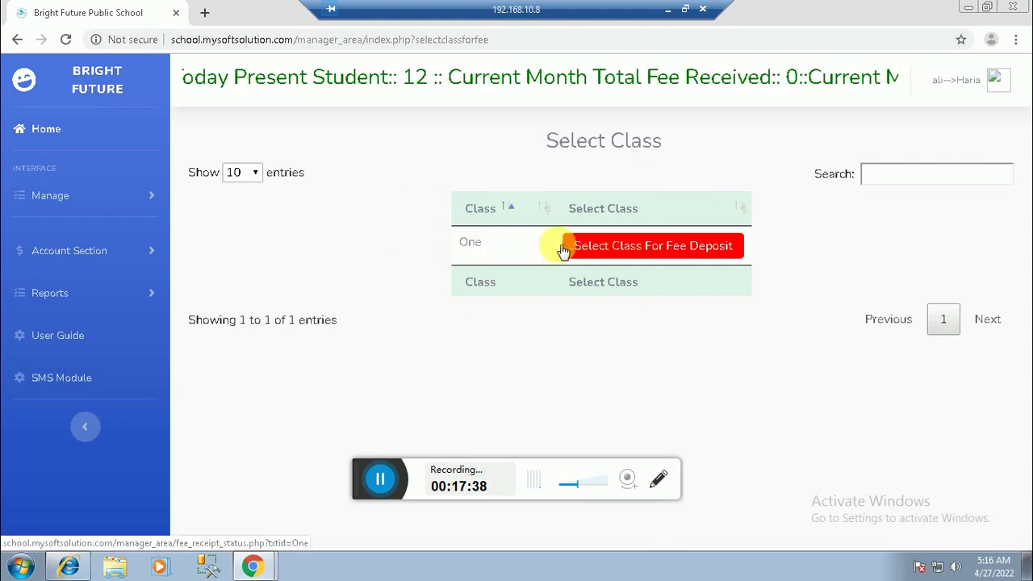
pyautogui.doubleClick(470, 242)
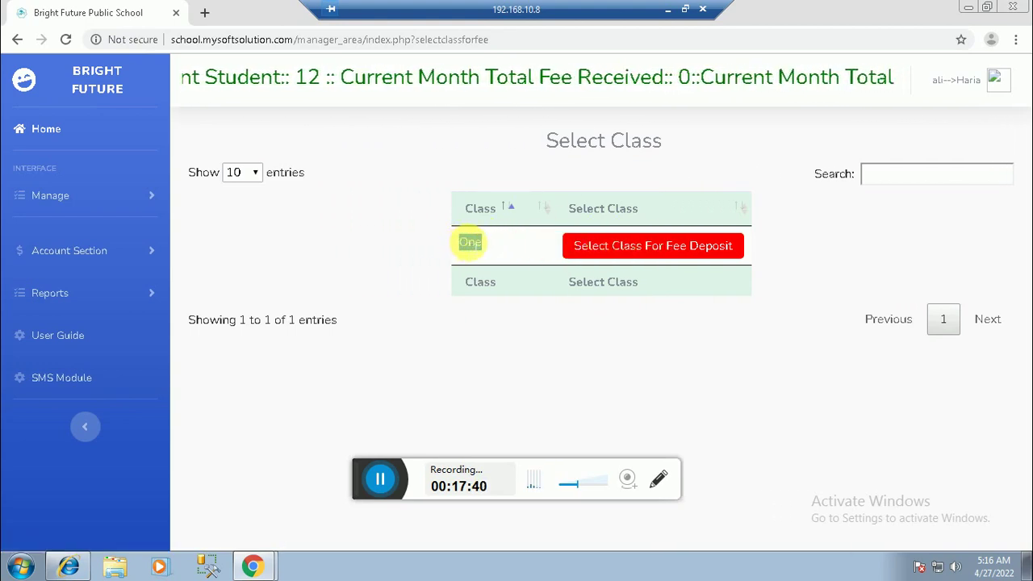
pyautogui.click(658, 248)
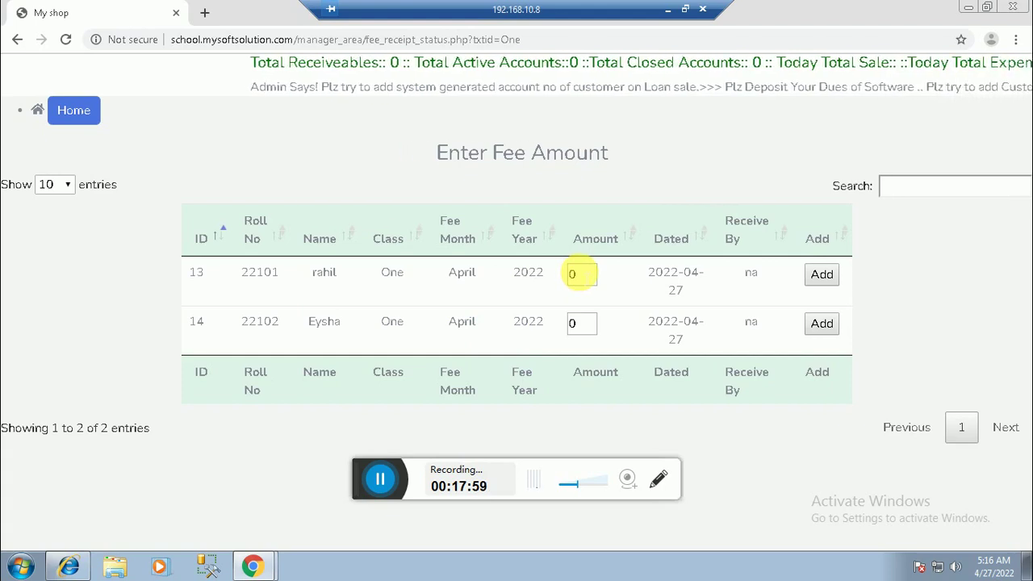
# Step: Replace the first student's April 2022 amount of 0 with 500 and add it
pyautogui.moveTo(579, 274); pyautogui.dragTo(554, 277)
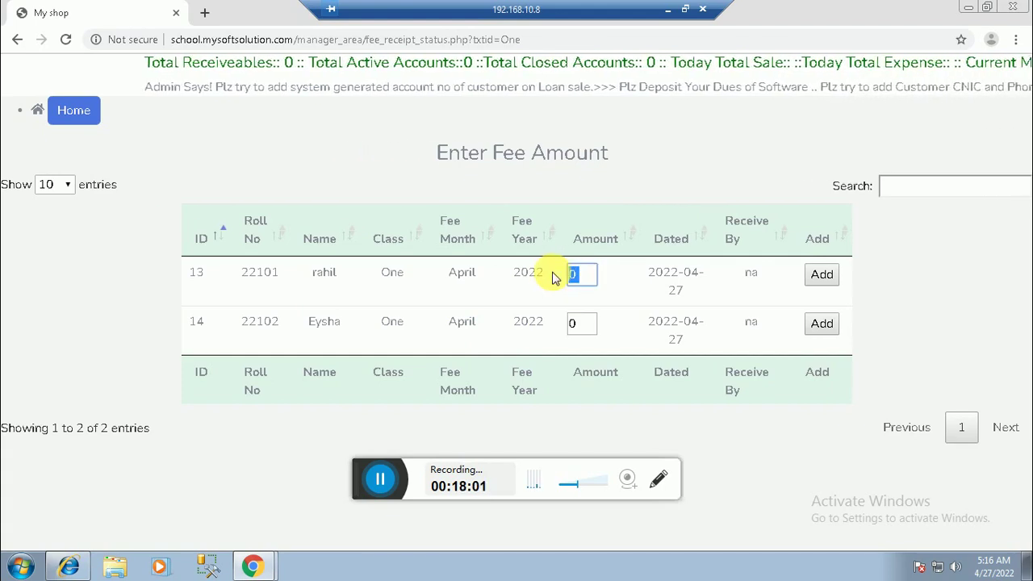
pyautogui.write('500')
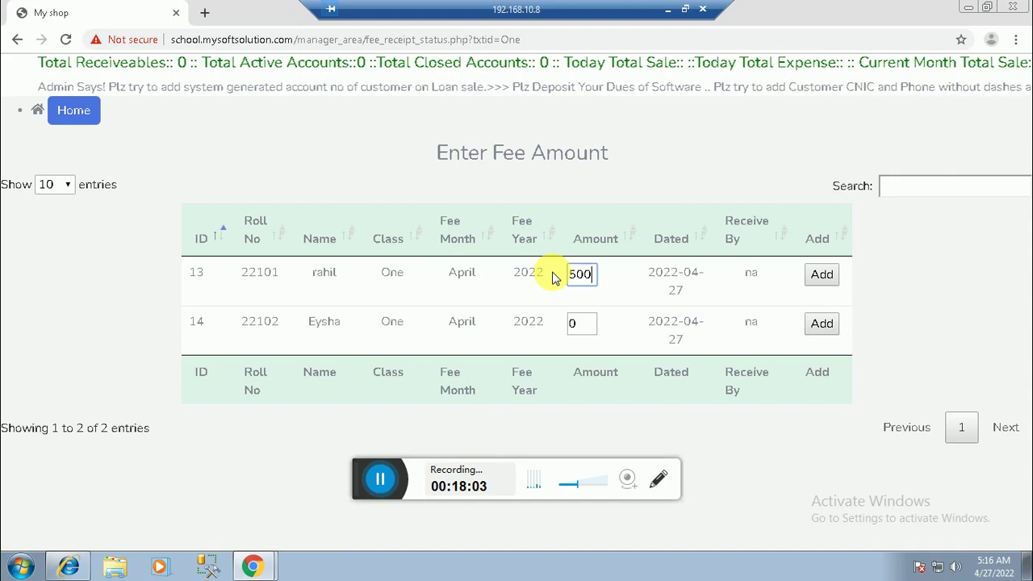
pyautogui.click(833, 281)
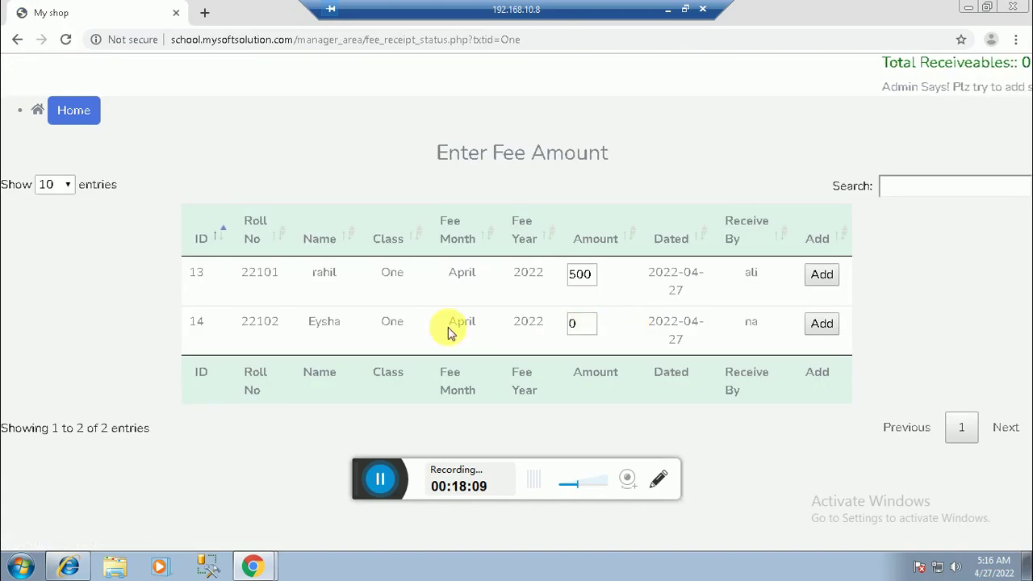
# Step: Set the second student's amount to 500, add it, and return to the branch dashboard
pyautogui.doubleClick(573, 323)
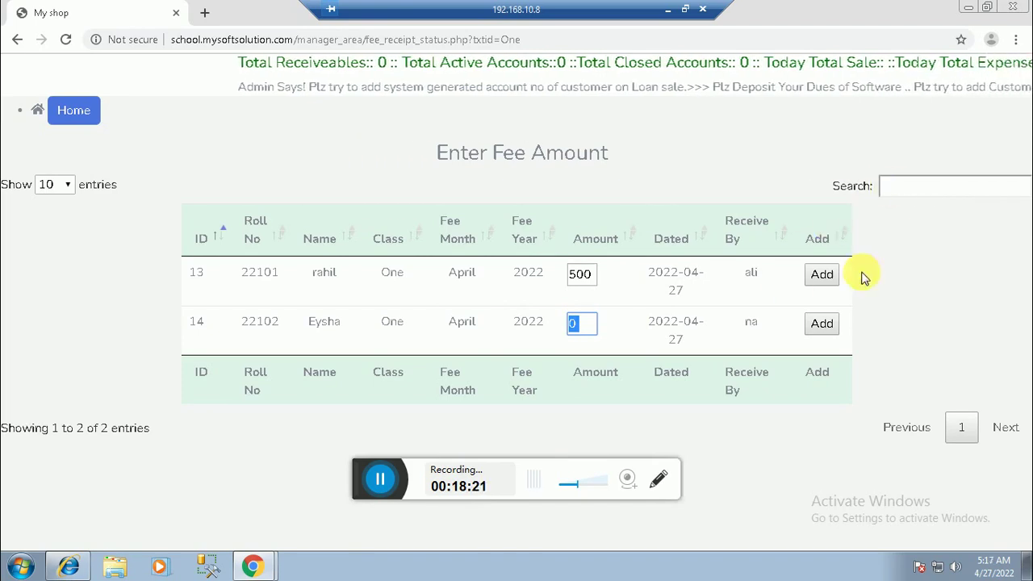
pyautogui.click(584, 323)
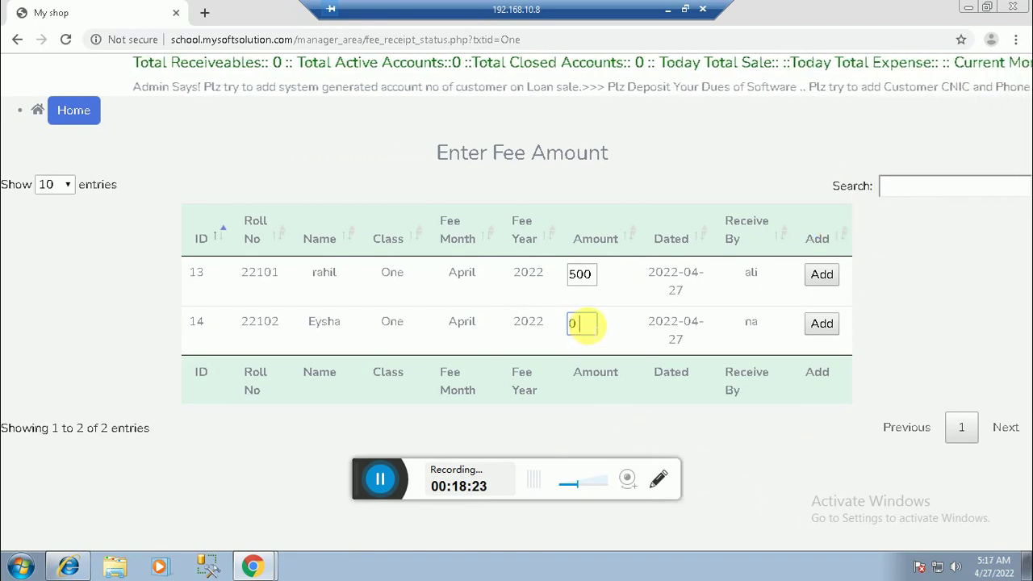
pyautogui.hotkey('ctrl', 'a')
pyautogui.write('500')
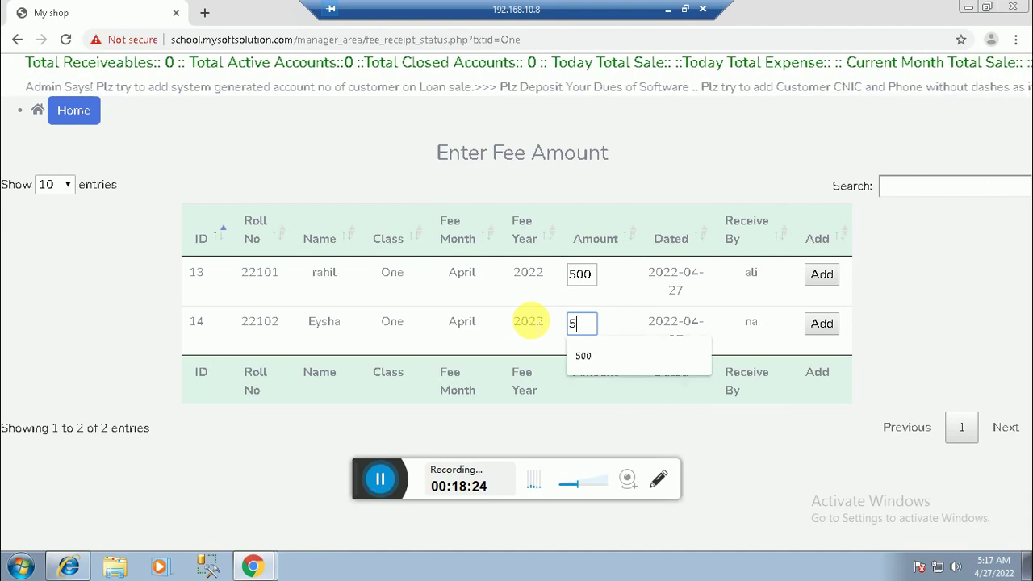
pyautogui.click(821, 324)
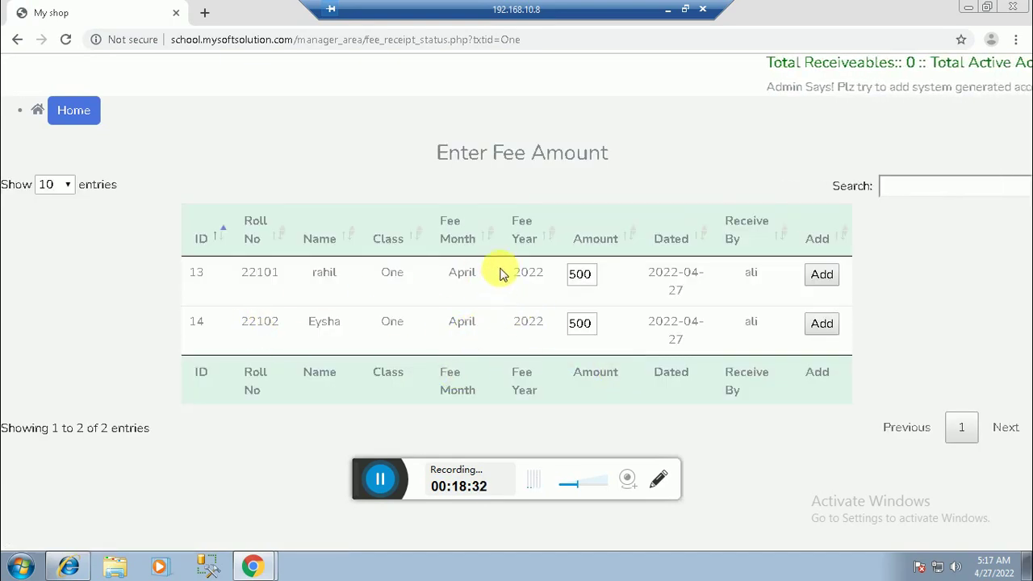
pyautogui.click(75, 111)
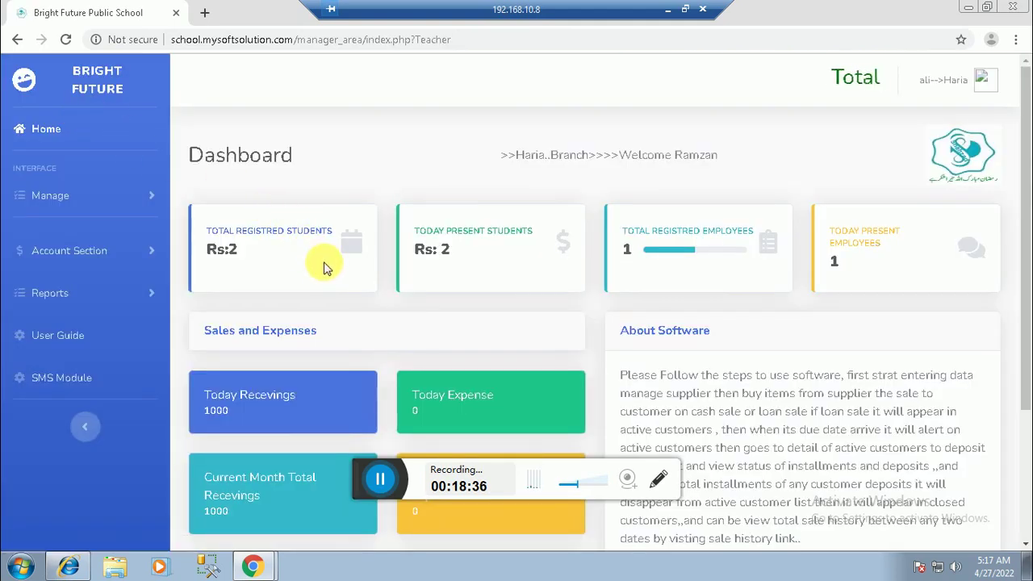
# Step: Load today's entries in the branch Account Section's Transaction History
pyautogui.scroll(-1, 286, 387)
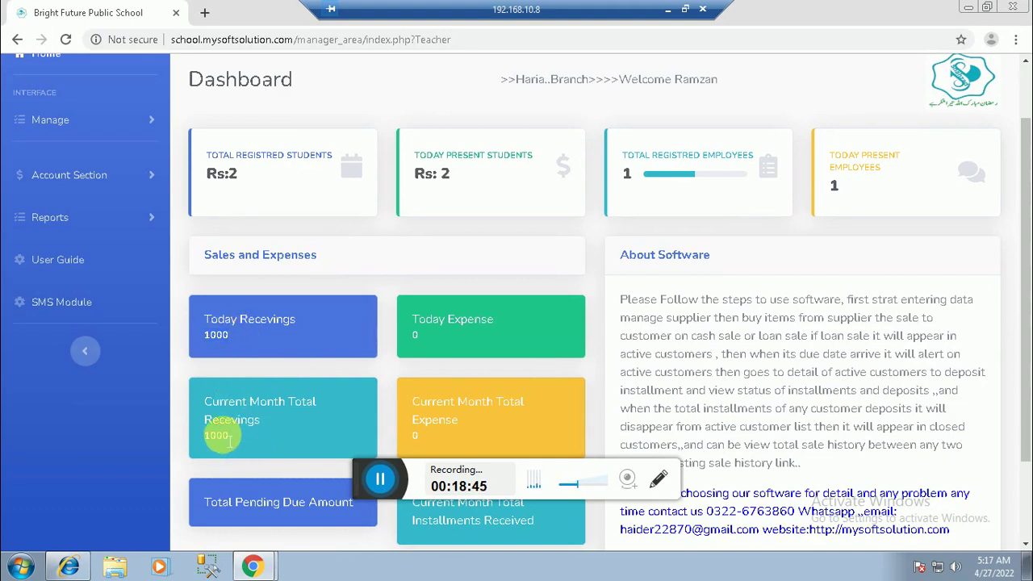
pyautogui.scroll(1, 194, 370)
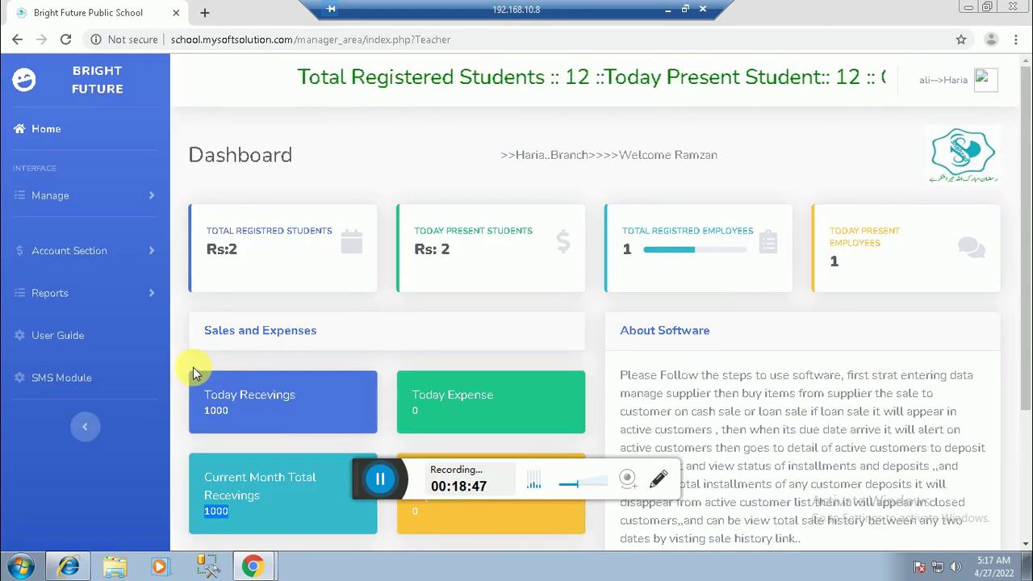
pyautogui.click(79, 256)
pyautogui.click(69, 317)
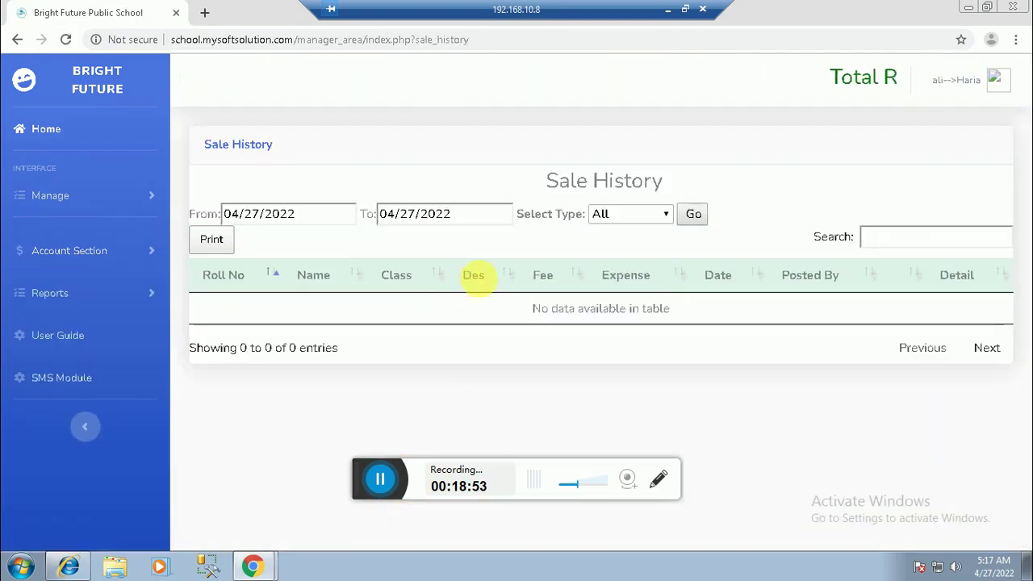
pyautogui.click(693, 214)
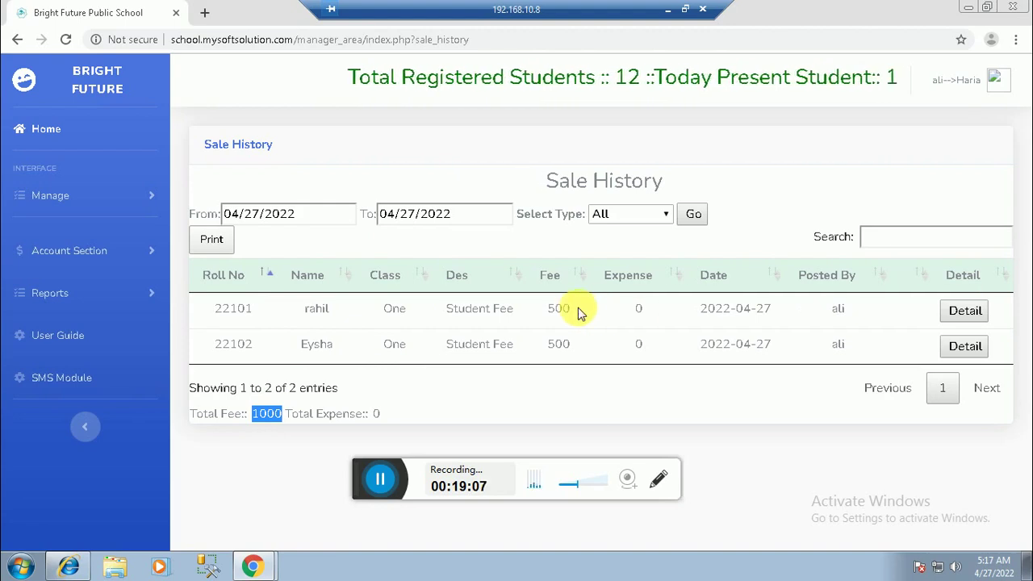
# Step: Review both 500 fees, their roll numbers and posters, then switch to the local admin browser
pyautogui.moveTo(572, 309); pyautogui.dragTo(559, 309)
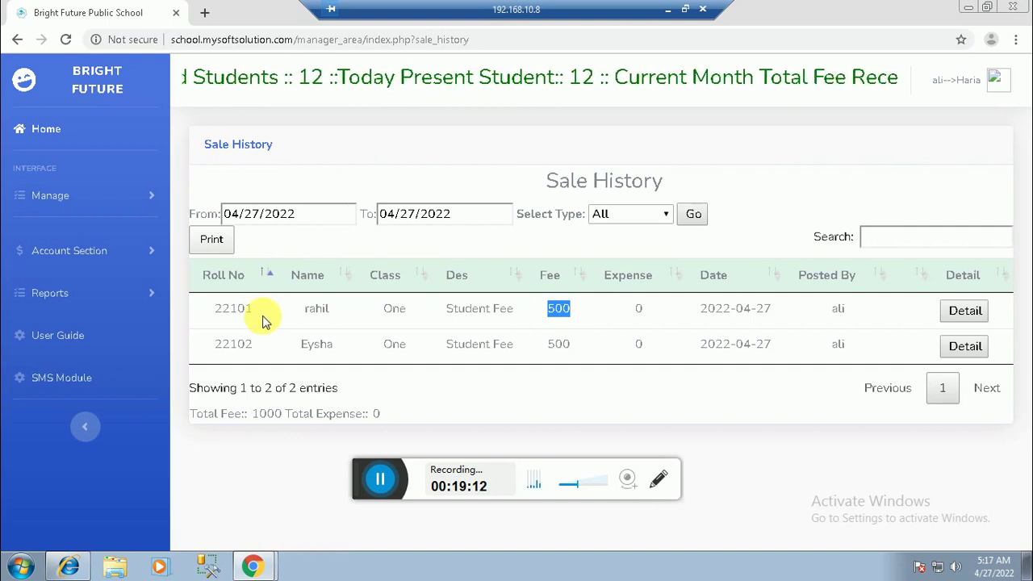
pyautogui.moveTo(259, 308); pyautogui.dragTo(222, 309)
pyautogui.moveTo(271, 343); pyautogui.dragTo(231, 342)
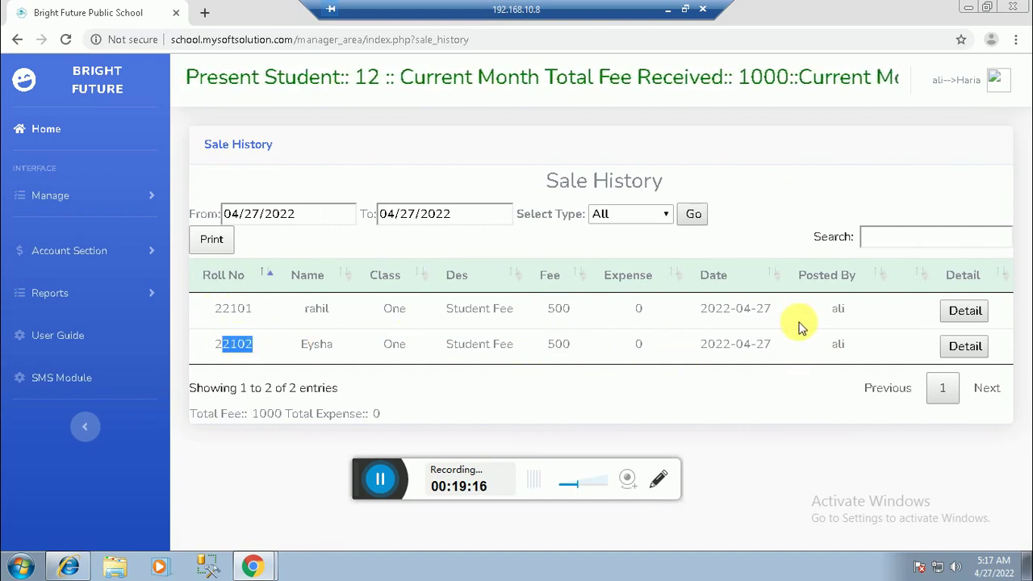
pyautogui.doubleClick(839, 309)
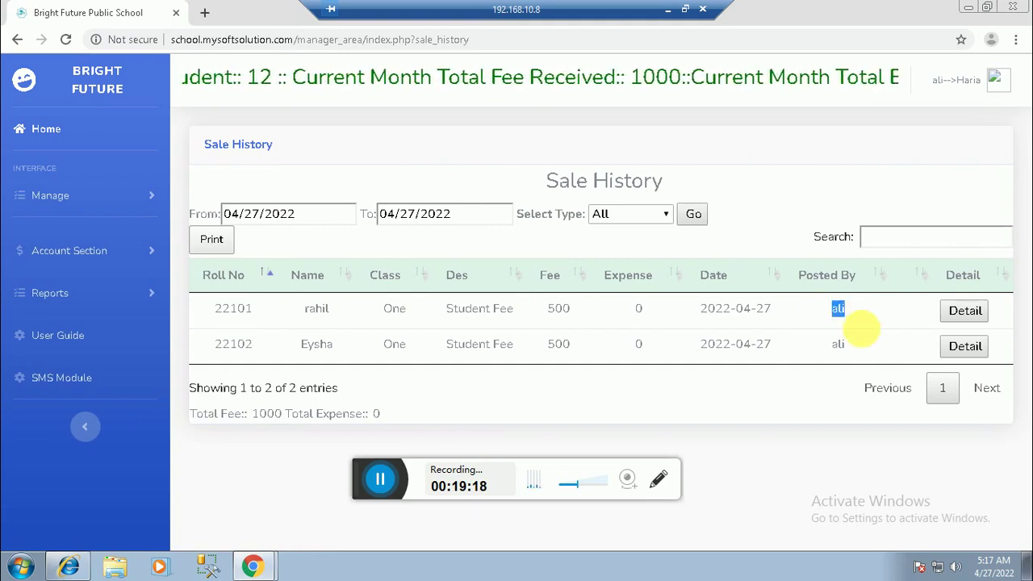
pyautogui.doubleClick(836, 343)
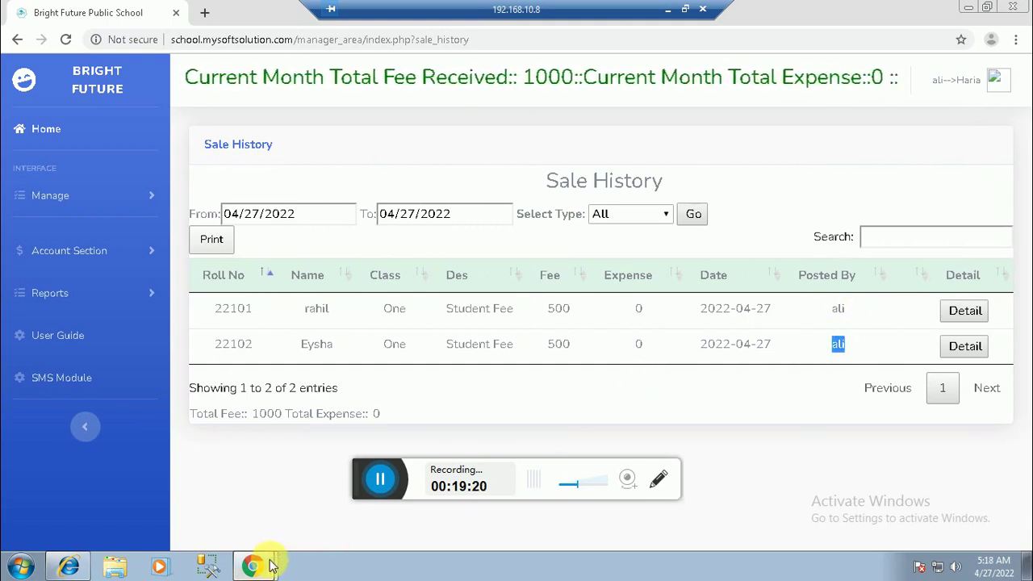
pyautogui.click(666, 10)
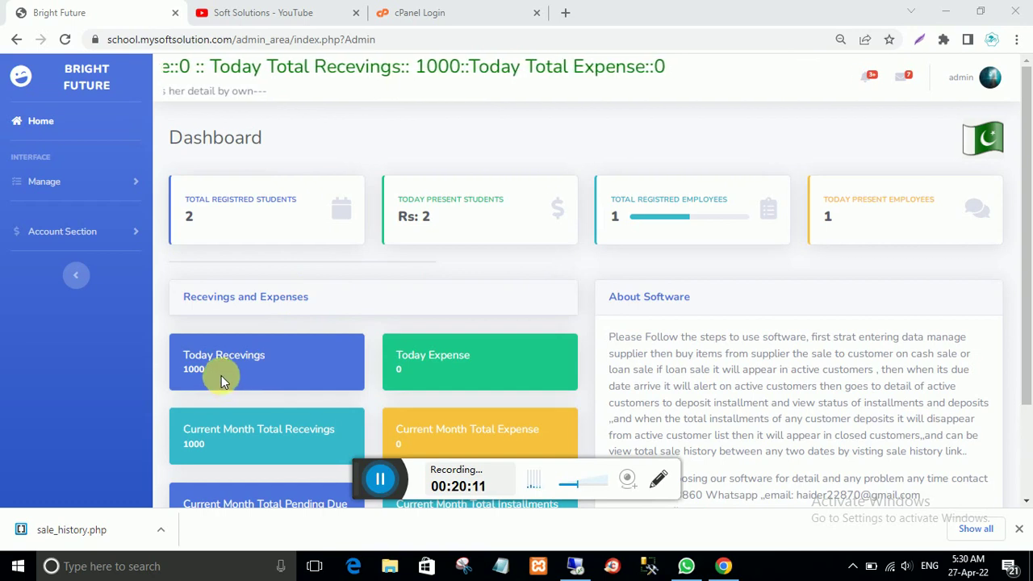
# Step: Point out today's 1000 receivings on the local admin dashboard
pyautogui.click(187, 375)
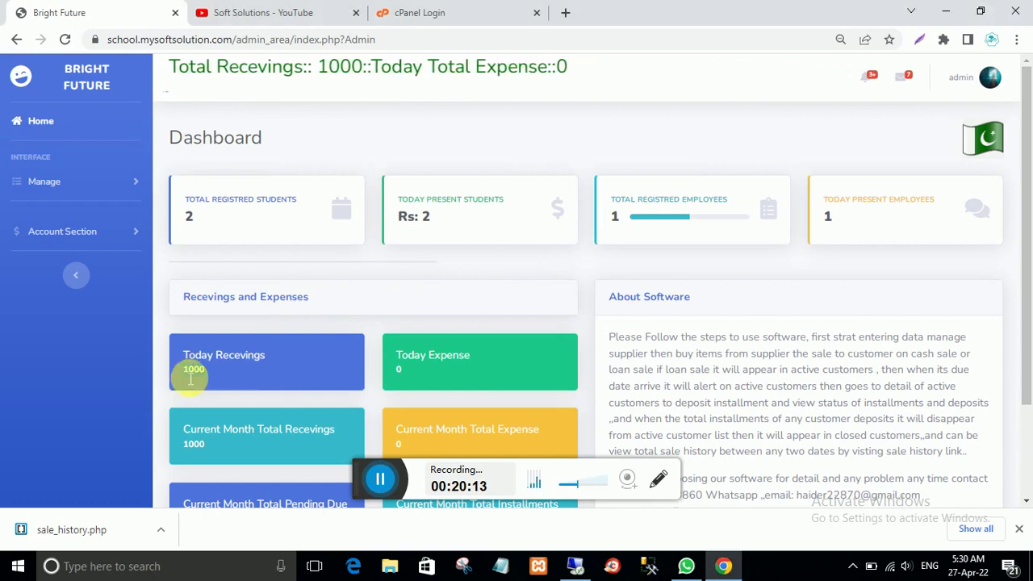
pyautogui.moveTo(190, 378); pyautogui.dragTo(225, 368)
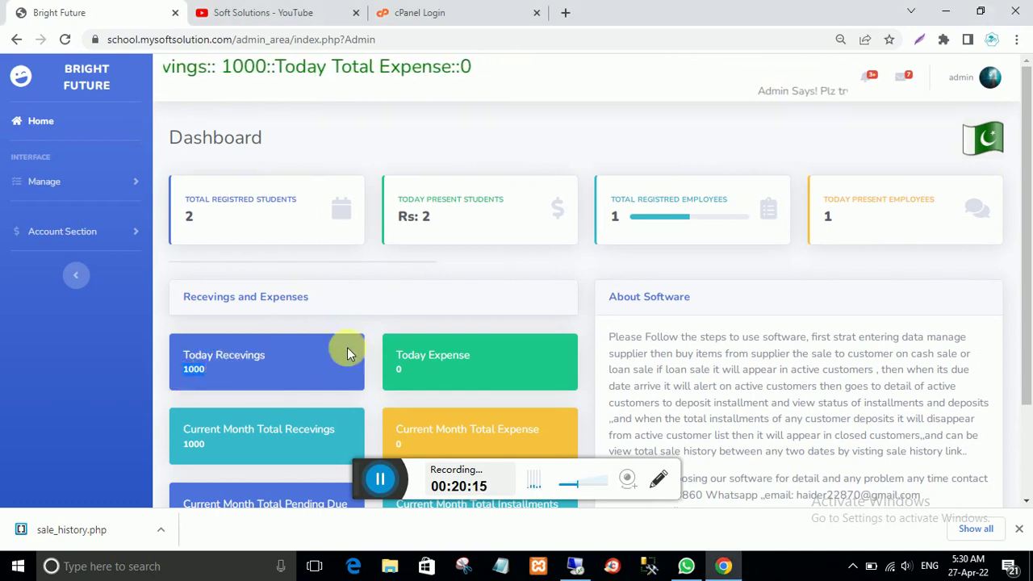
pyautogui.click(195, 360)
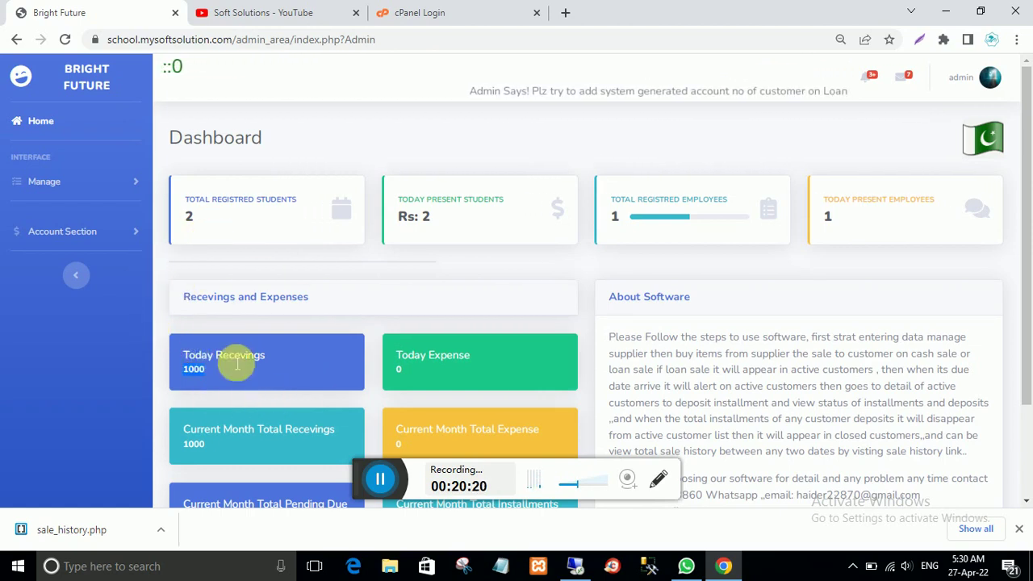
# Step: Load today's entries in the admin Collection History, dismissing the table warnings
pyautogui.click(69, 232)
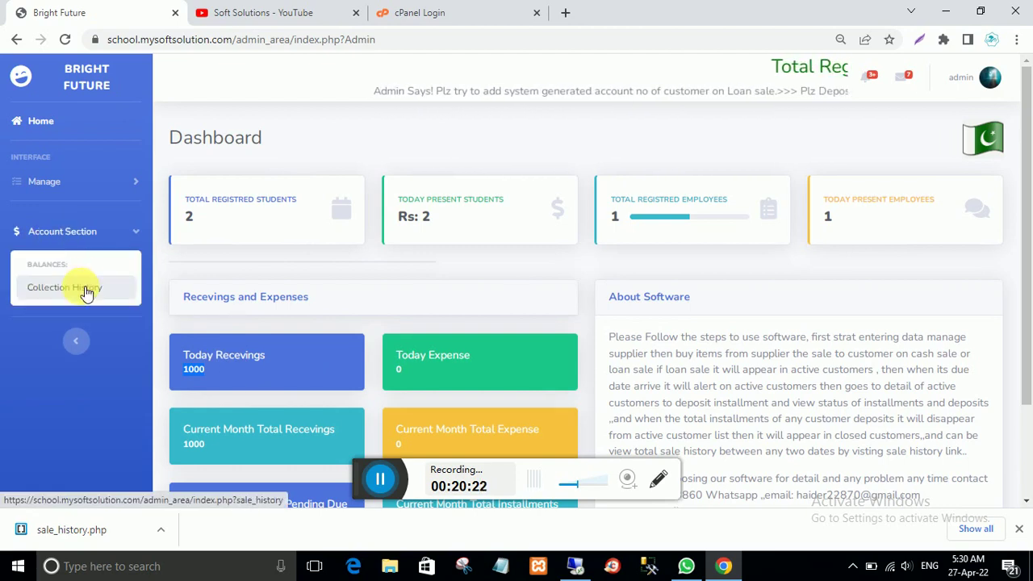
pyautogui.click(88, 290)
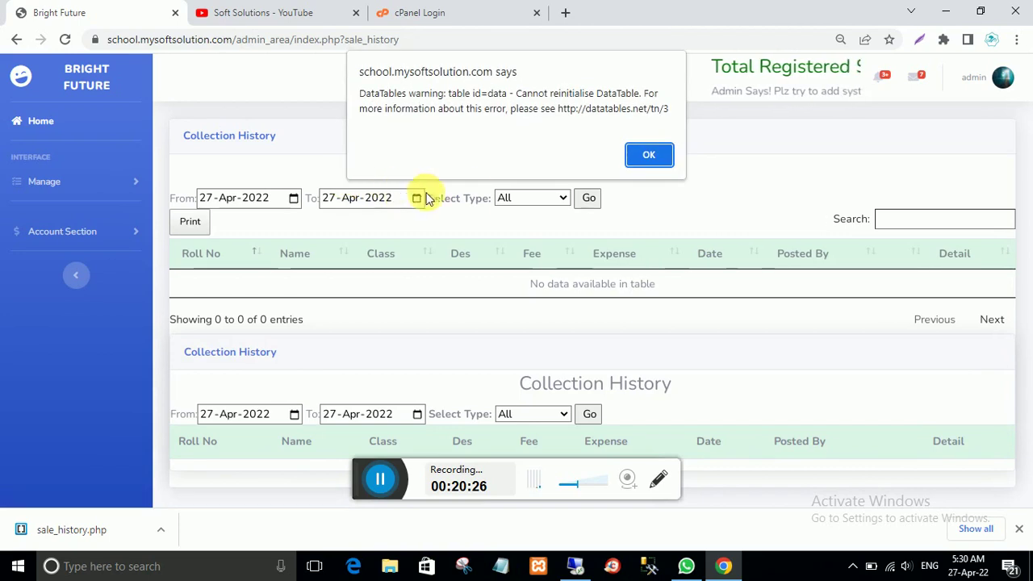
pyautogui.click(649, 154)
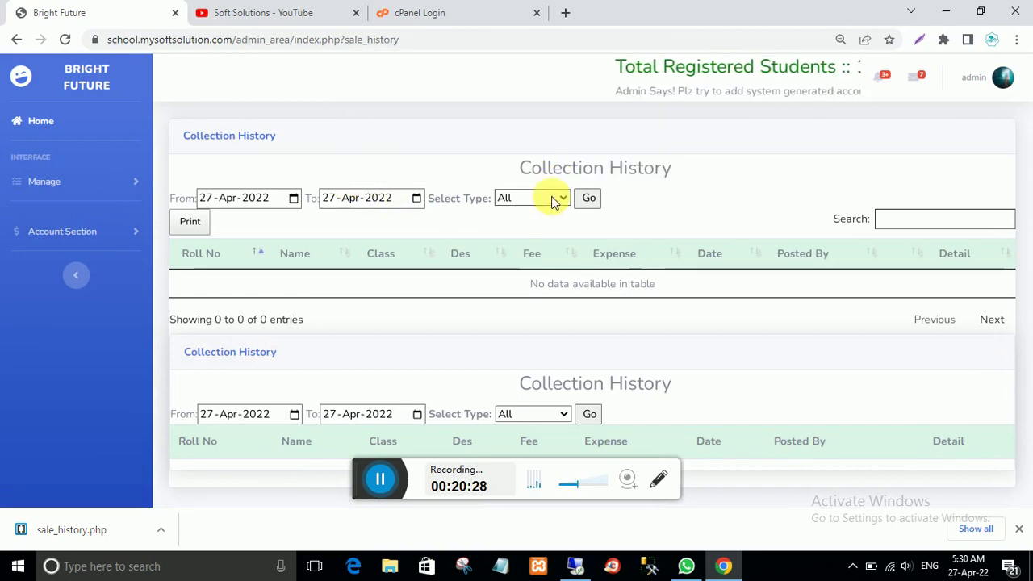
pyautogui.click(590, 197)
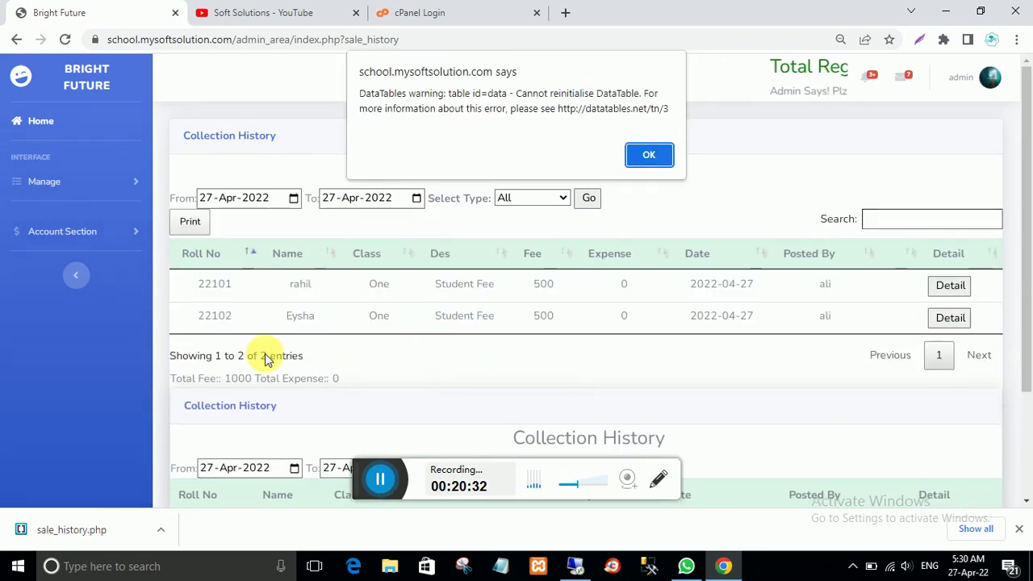
pyautogui.click(651, 155)
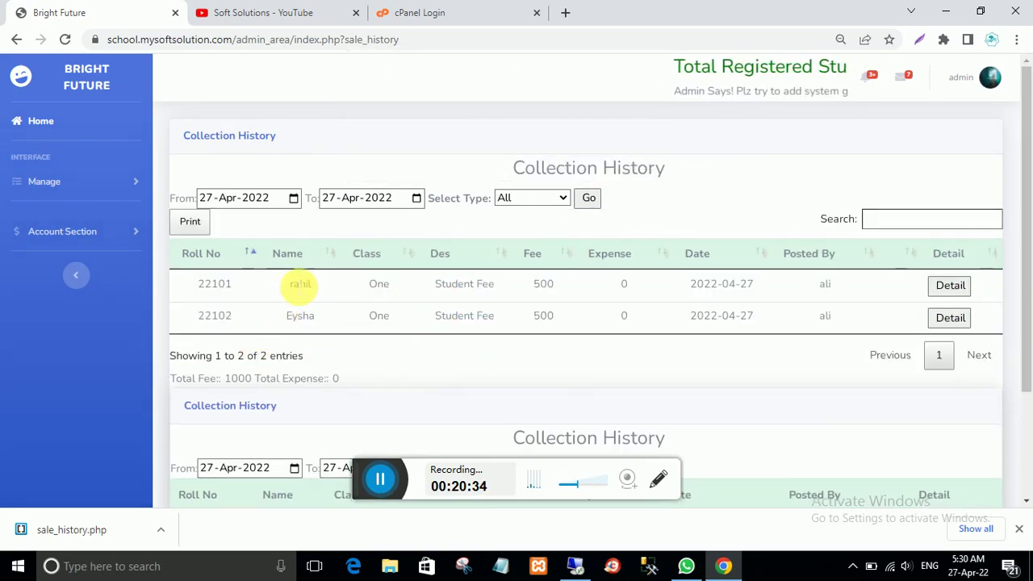
# Step: Review who posted both fees and the total expense value in the collection history
pyautogui.doubleClick(825, 284)
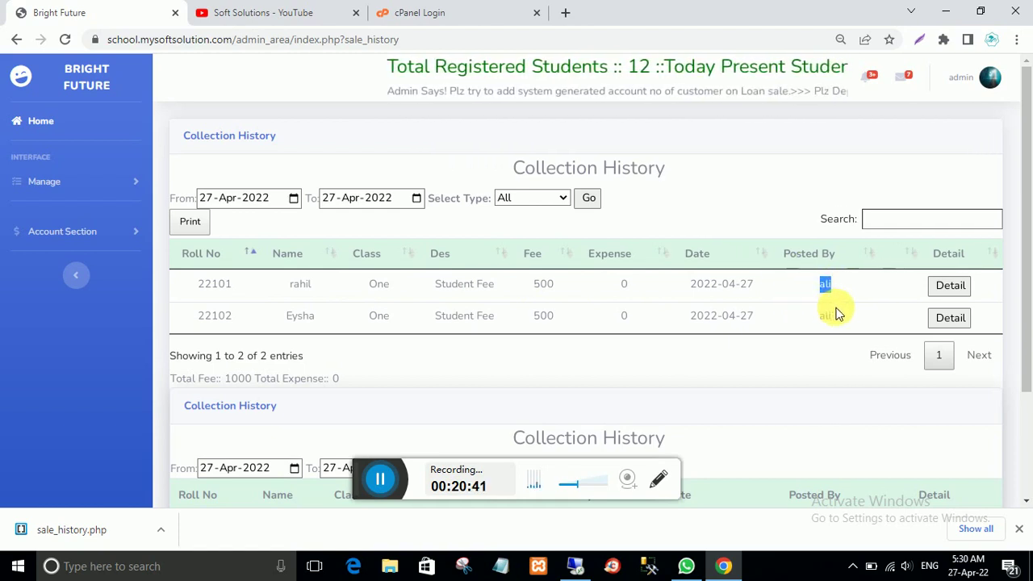
pyautogui.doubleClick(825, 316)
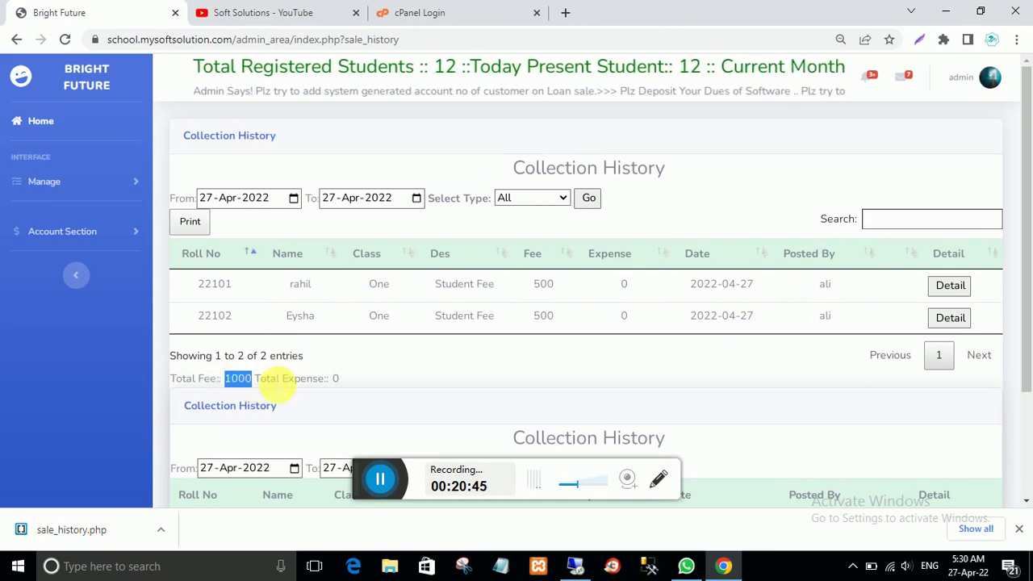
pyautogui.moveTo(341, 383); pyautogui.dragTo(289, 385)
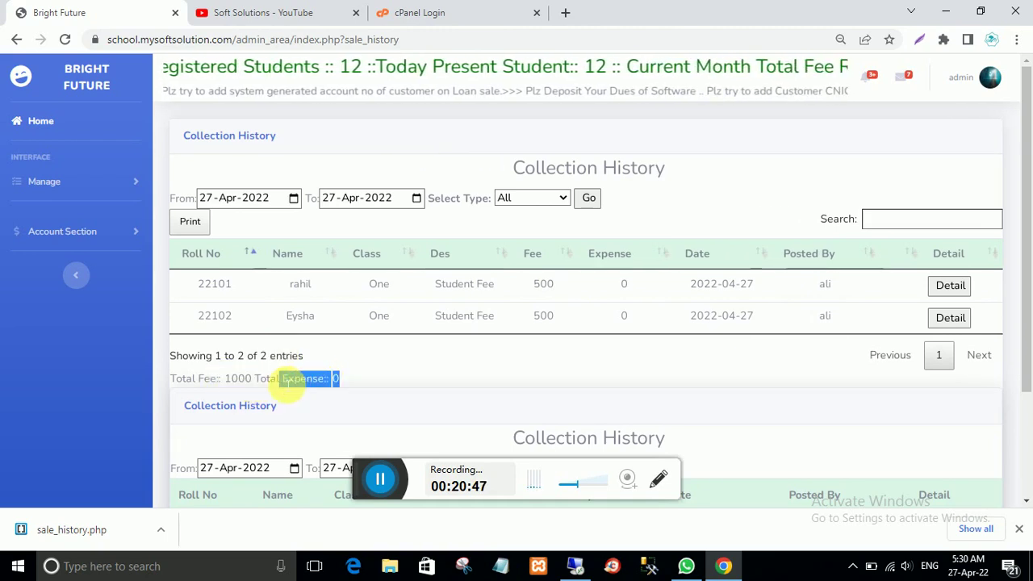
pyautogui.scroll(-2, 296, 389)
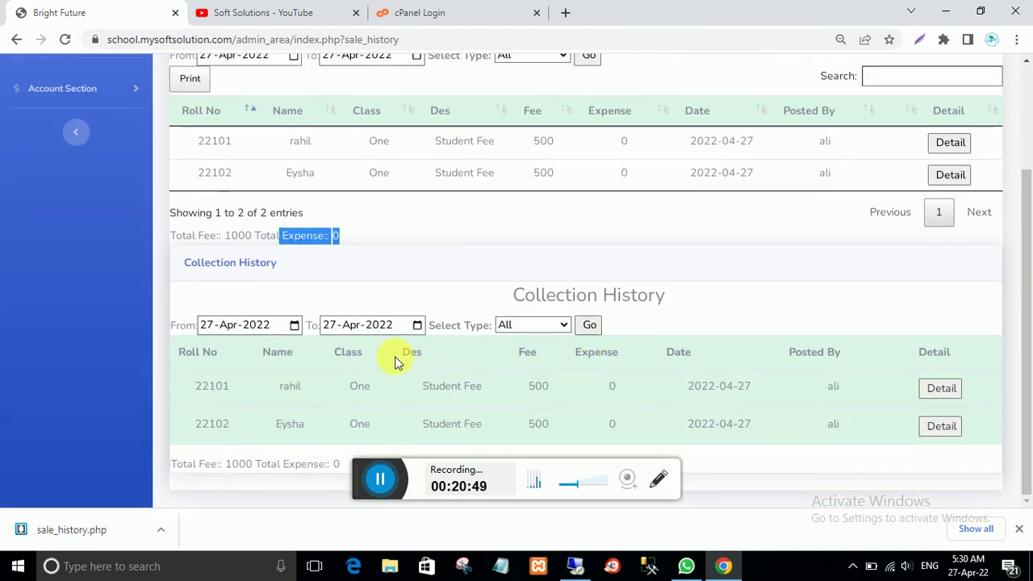
pyautogui.scroll(2, 394, 361)
pyautogui.scroll(-2, 389, 357)
pyautogui.scroll(2, 389, 356)
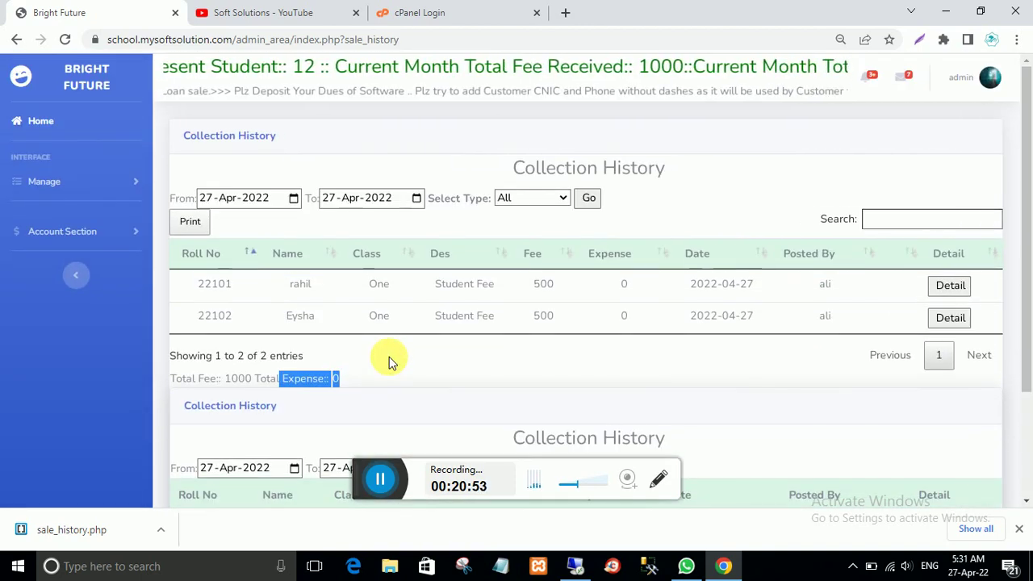
pyautogui.scroll(-2, 389, 356)
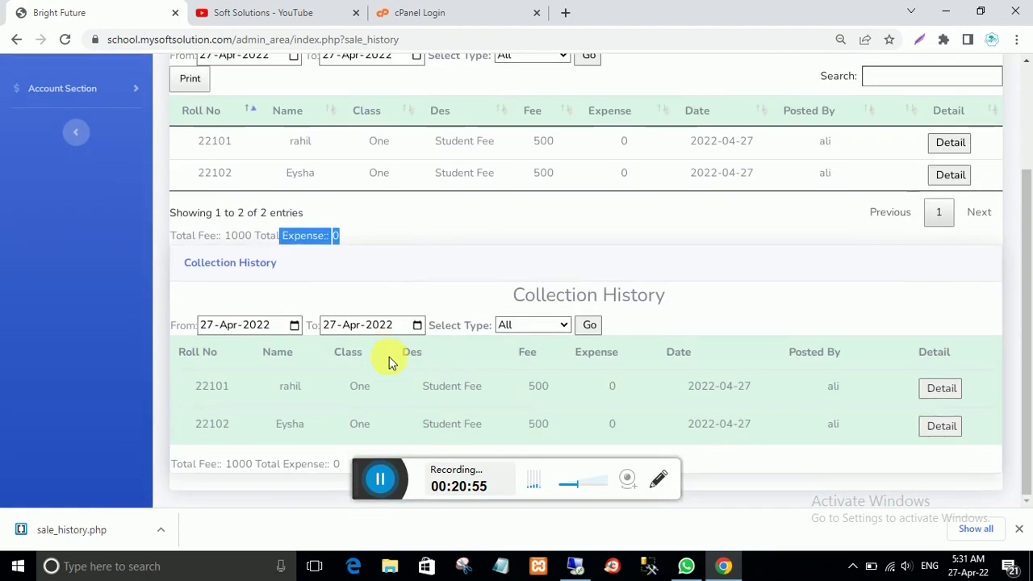
pyautogui.scroll(2, 389, 357)
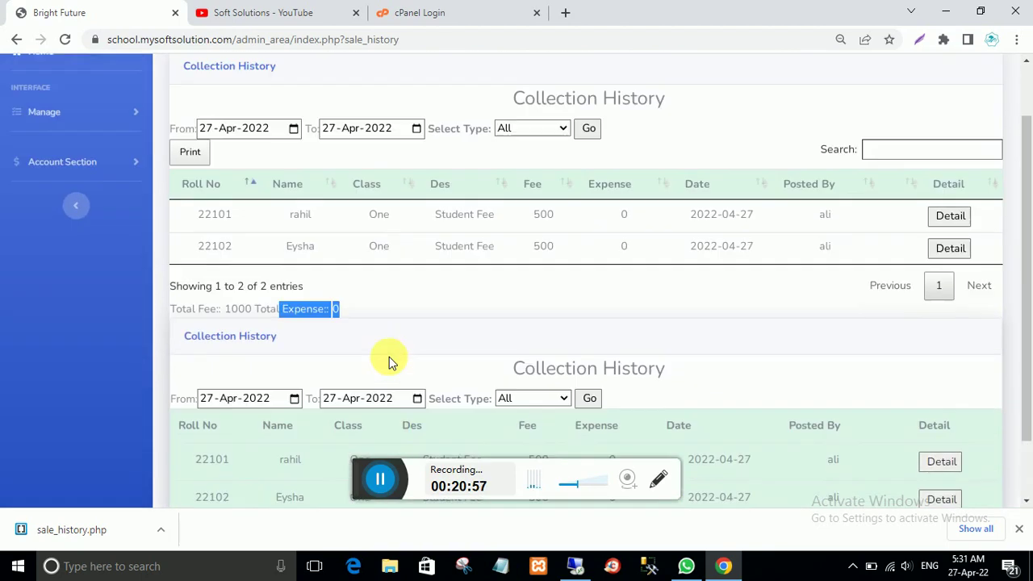
pyautogui.scroll(-2, 389, 357)
pyautogui.scroll(1, 389, 357)
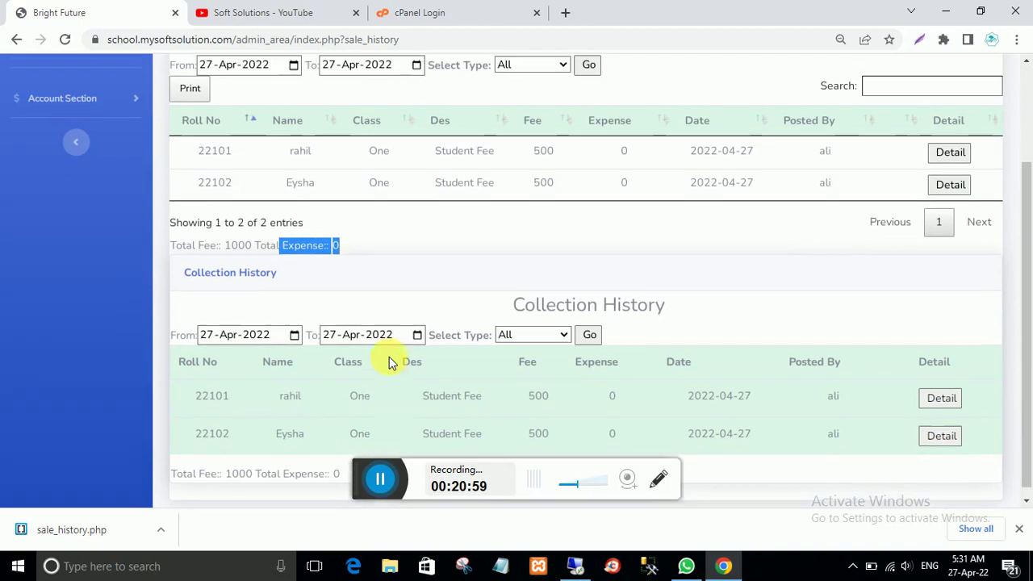
pyautogui.scroll(1, 389, 356)
pyautogui.scroll(-2, 389, 357)
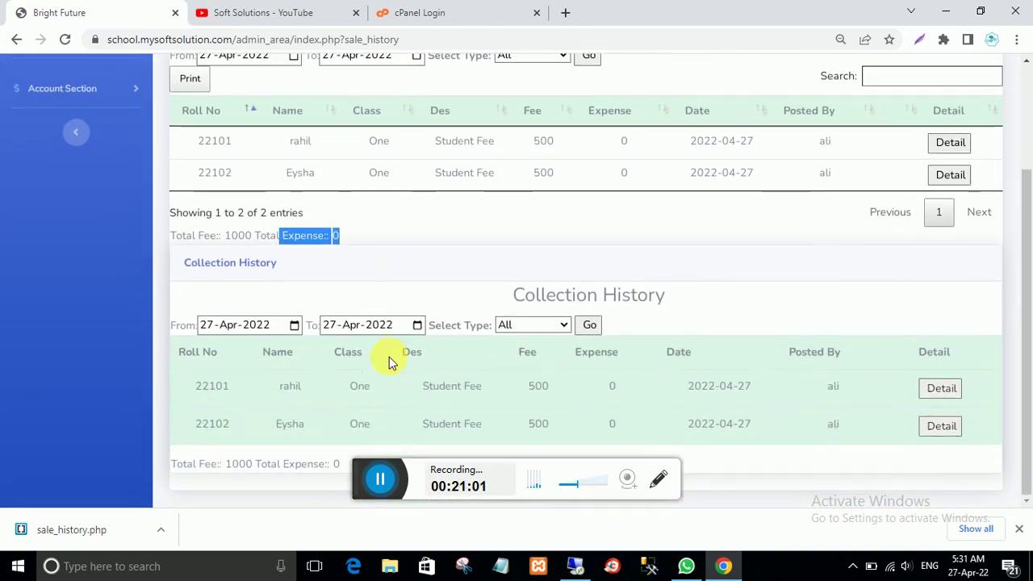
pyautogui.scroll(2, 368, 408)
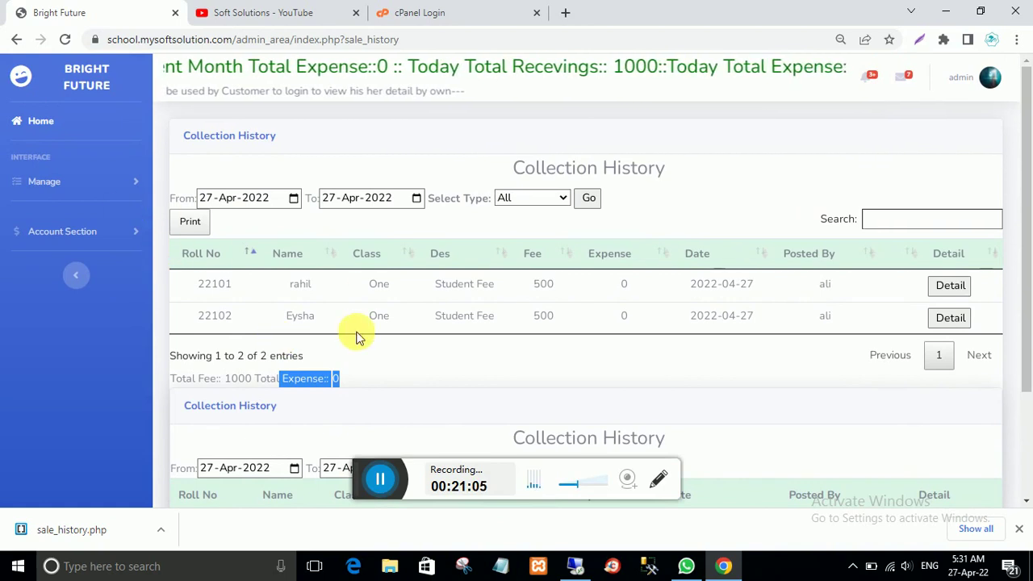
# Step: Return to the admin Dashboard showing 1000 receivings
pyautogui.click(41, 121)
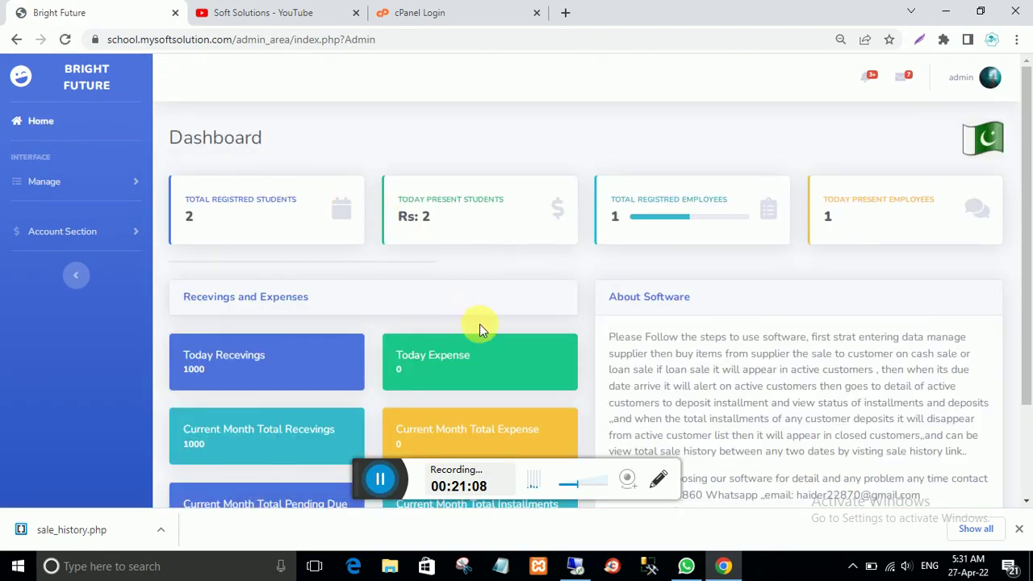
pyautogui.scroll(-2, 580, 375)
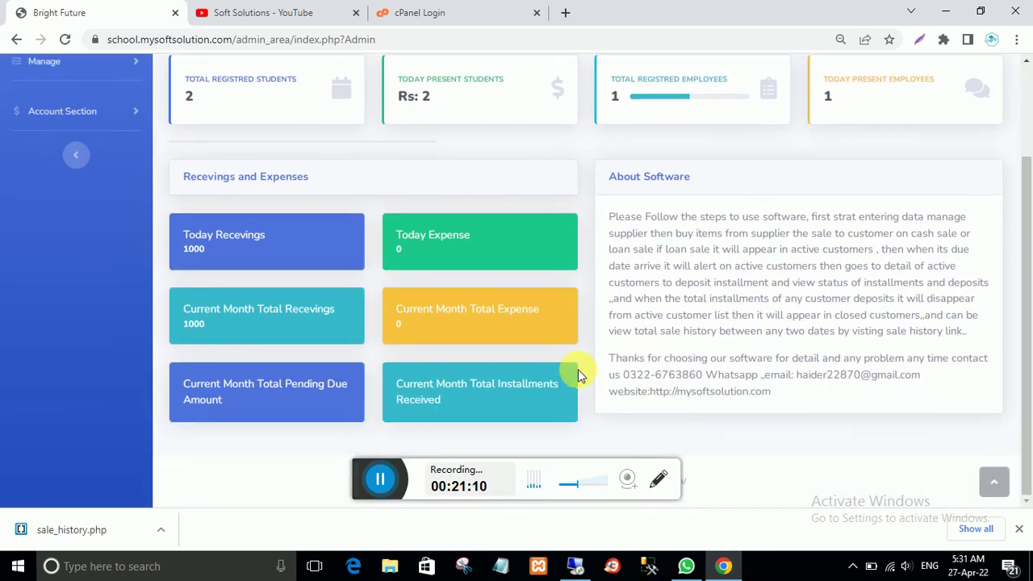
pyautogui.scroll(2, 577, 370)
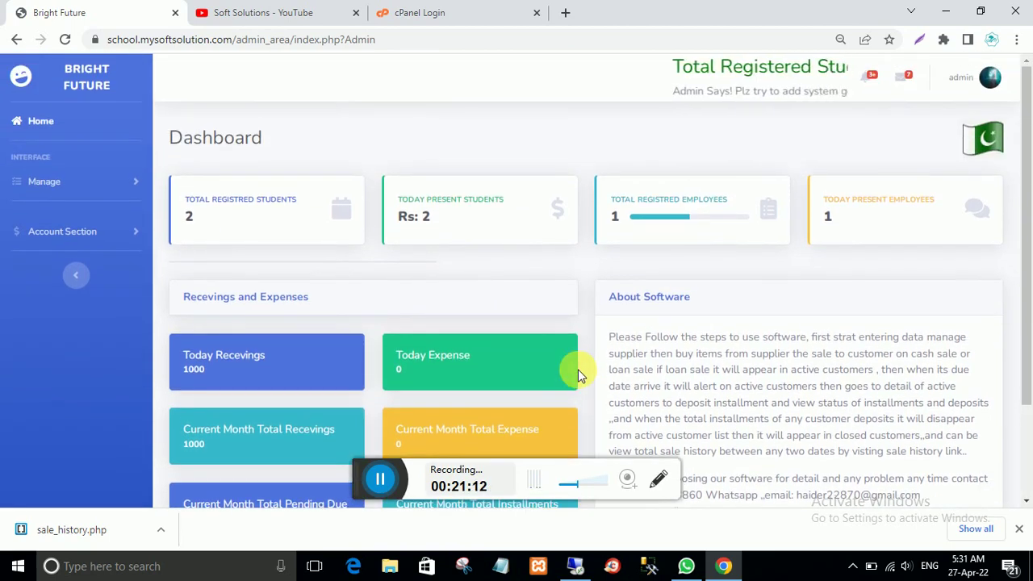
# Step: Scroll the admin dashboard, then expand the Manage menu in the sidebar
pyautogui.scroll(-2, 578, 369)
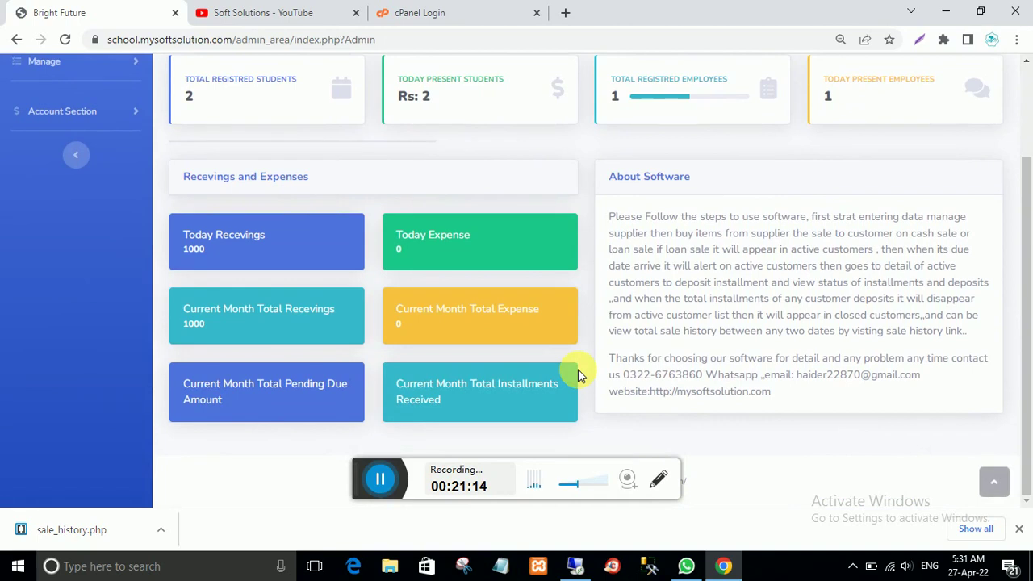
pyautogui.scroll(1, 578, 375)
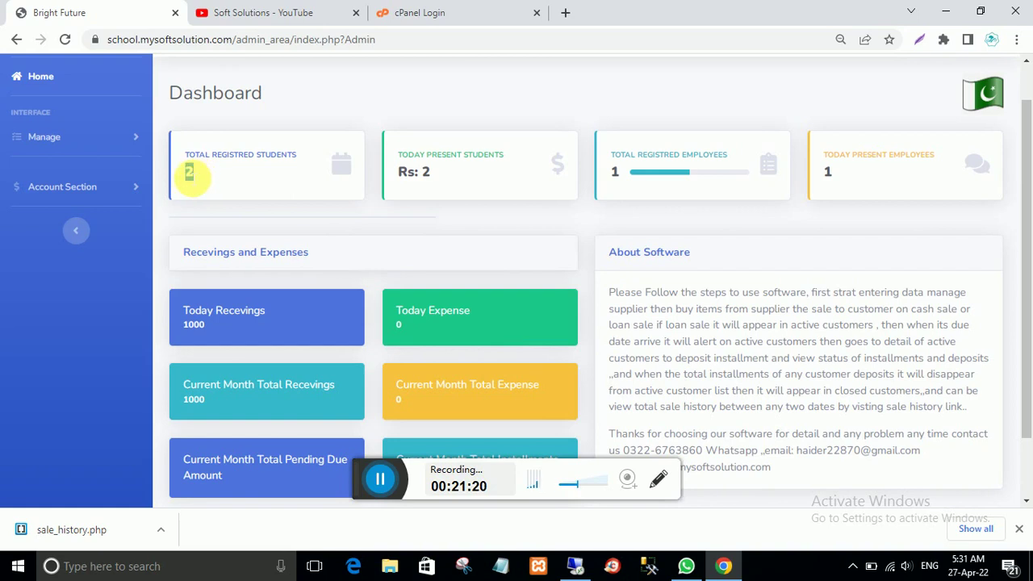
pyautogui.click(49, 139)
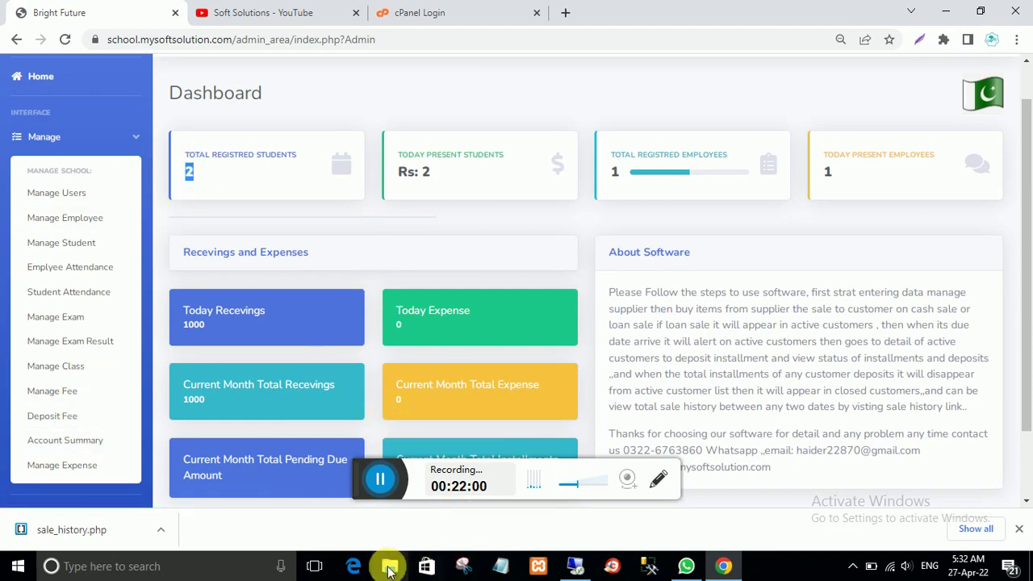
# Step: Switch to the remote branch session and open Account Section > Transaction History
pyautogui.click(574, 566)
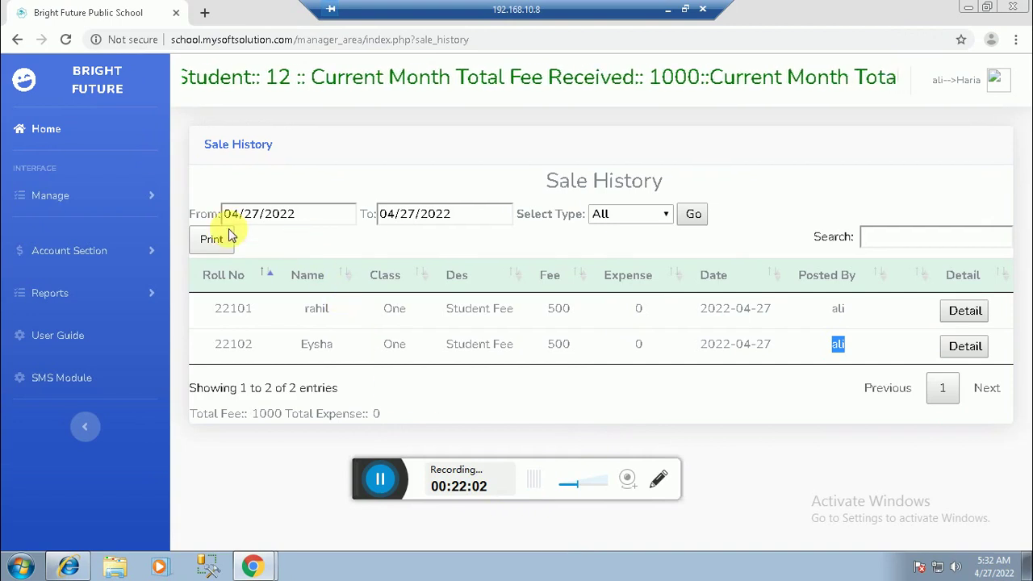
pyautogui.click(42, 130)
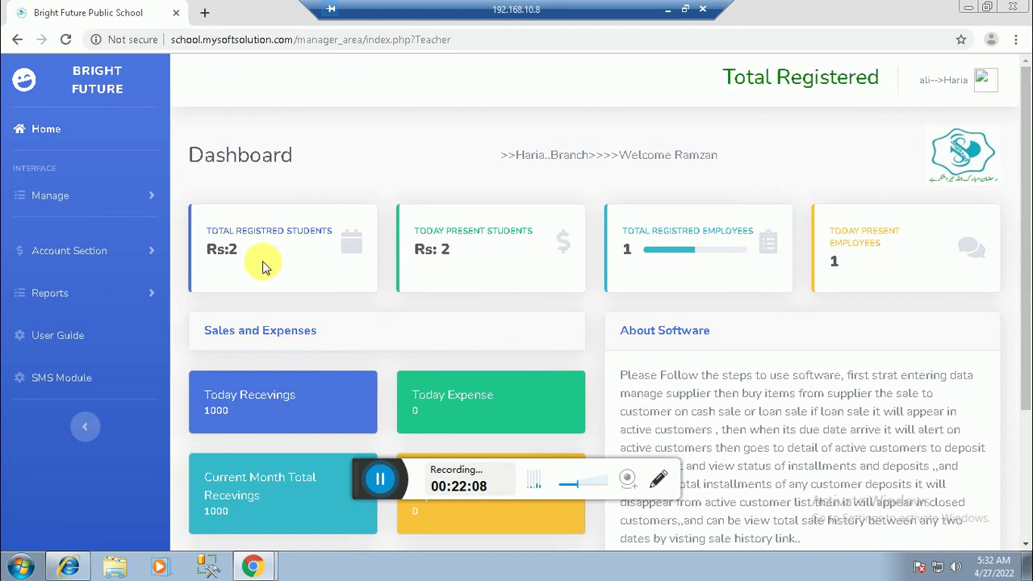
pyautogui.click(53, 202)
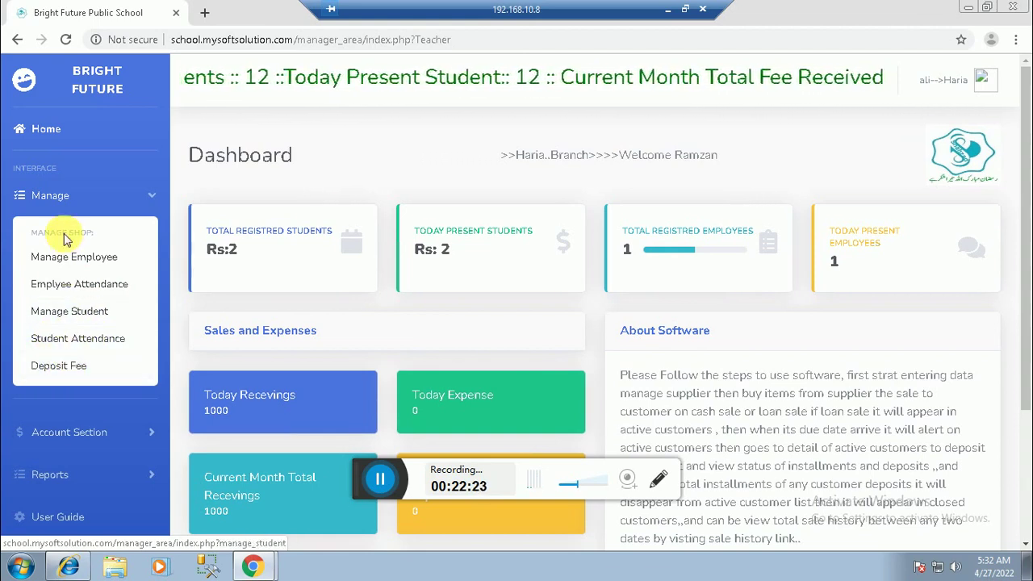
pyautogui.click(67, 432)
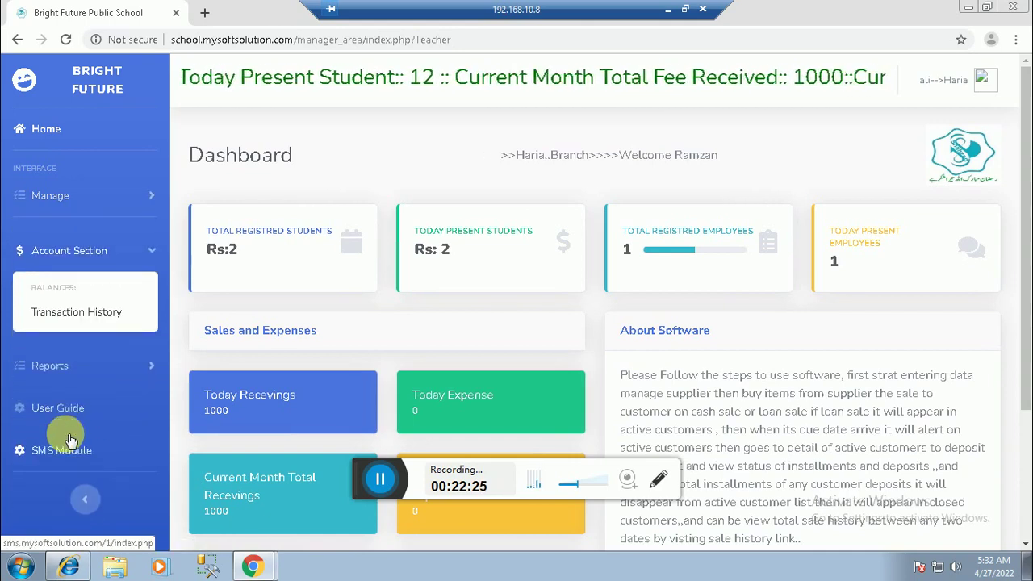
pyautogui.click(49, 311)
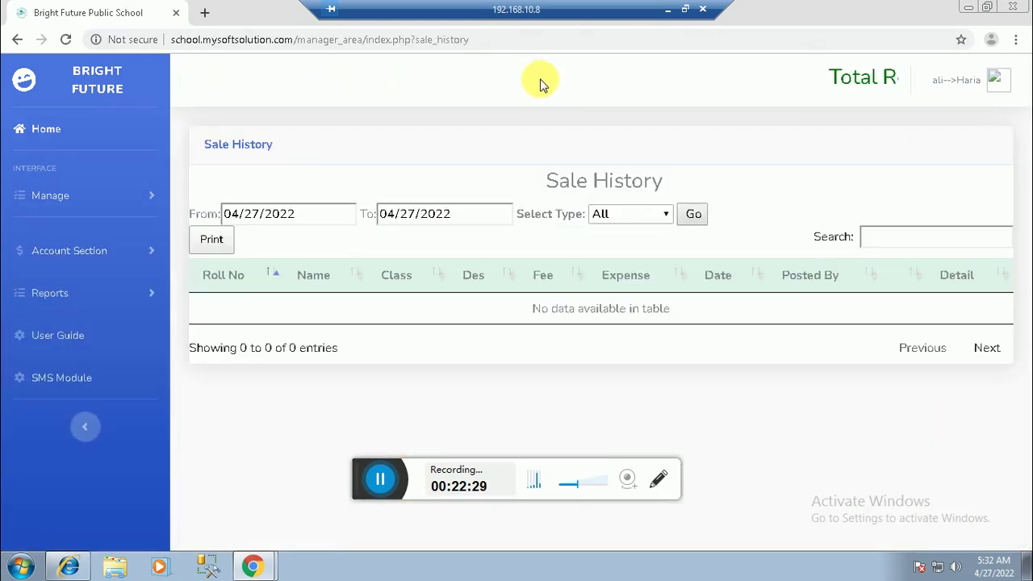
# Step: Load the sale history from 1 April 2022, showing two 500 fees, then return to the branch dashboard
pyautogui.click(687, 212)
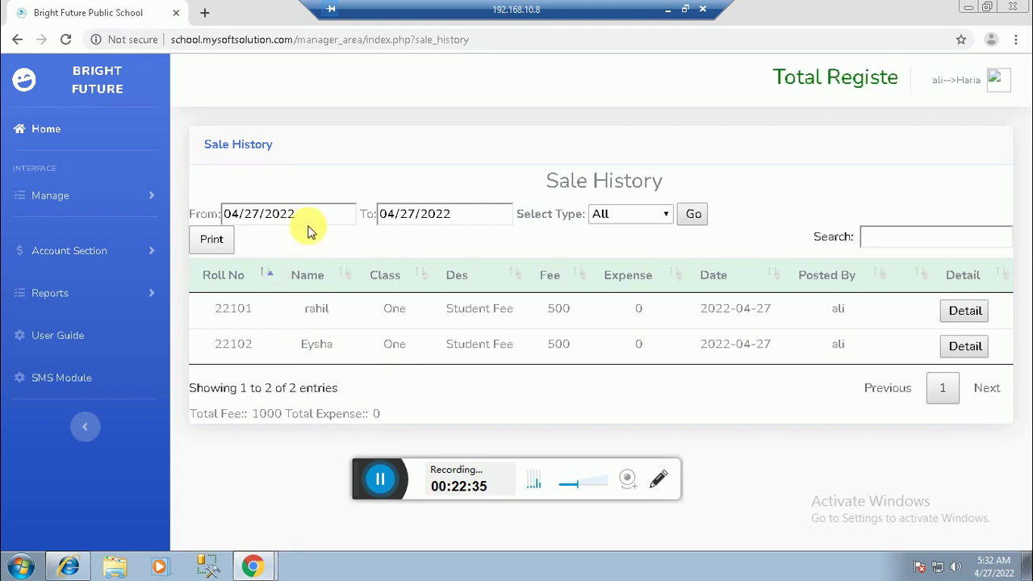
pyautogui.click(347, 214)
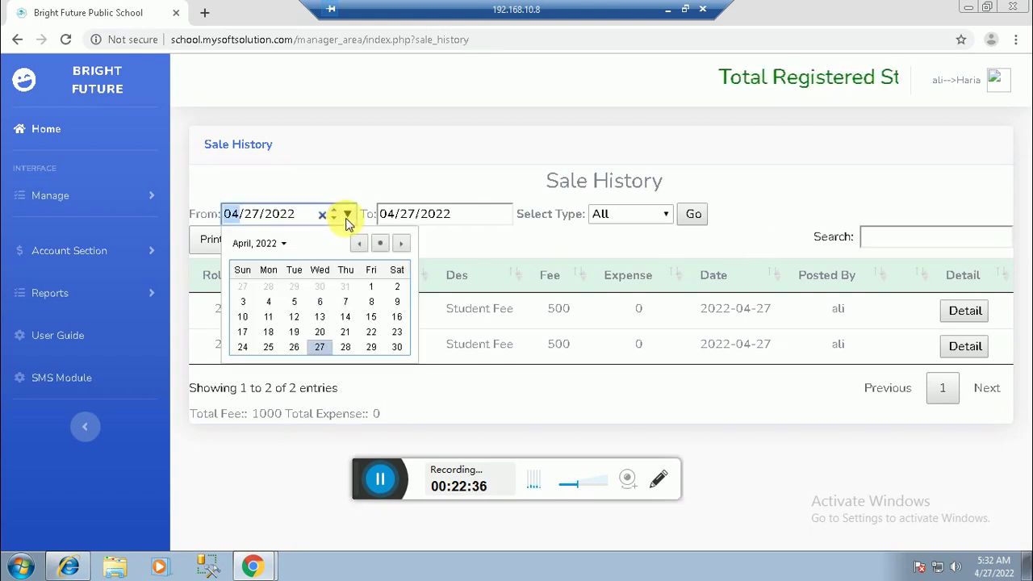
pyautogui.click(376, 289)
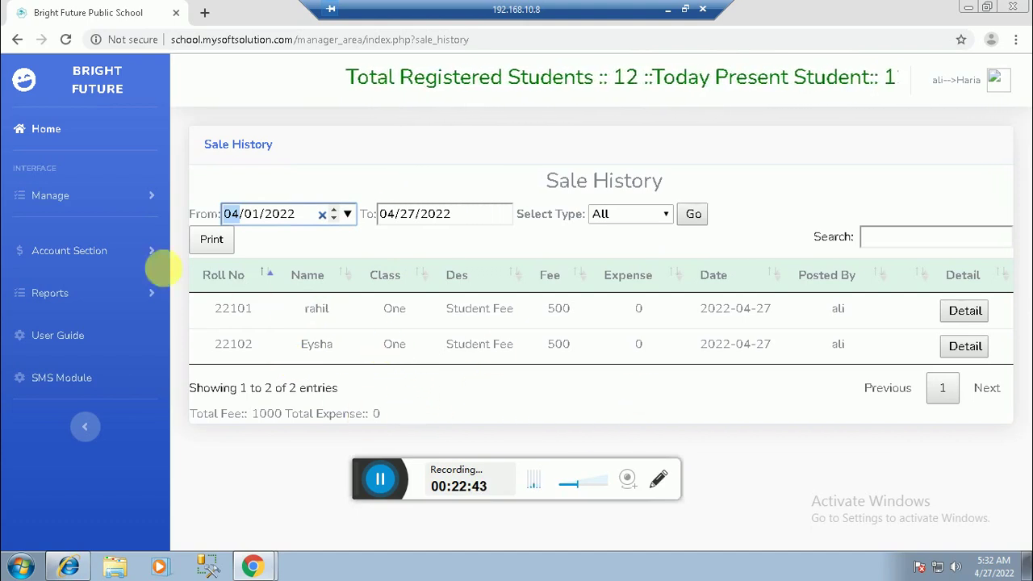
pyautogui.click(46, 133)
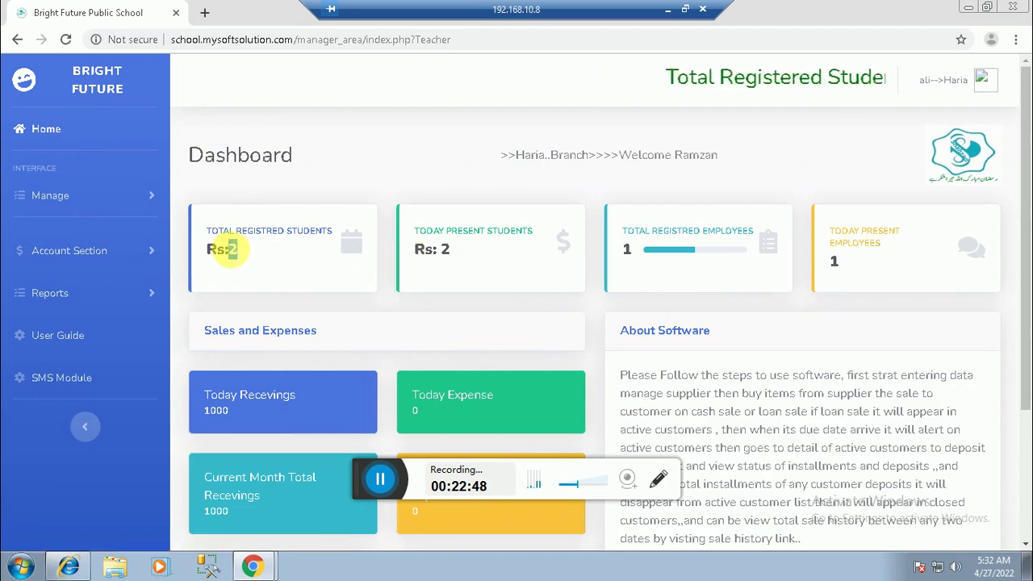
# Step: Highlight the 2 present students and the 1000 today's receivings, then minimize the branch session
pyautogui.doubleClick(444, 251)
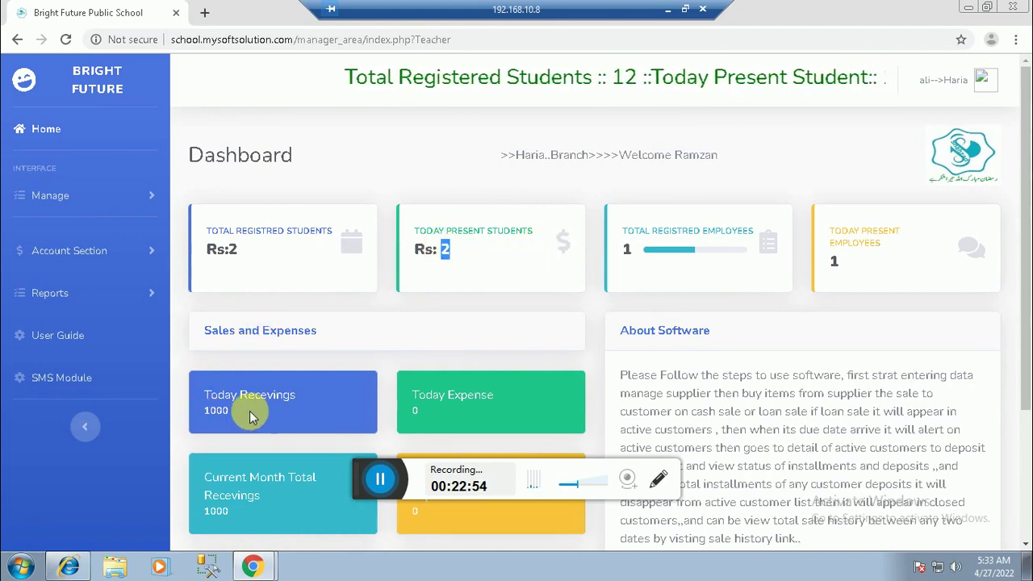
pyautogui.doubleClick(208, 411)
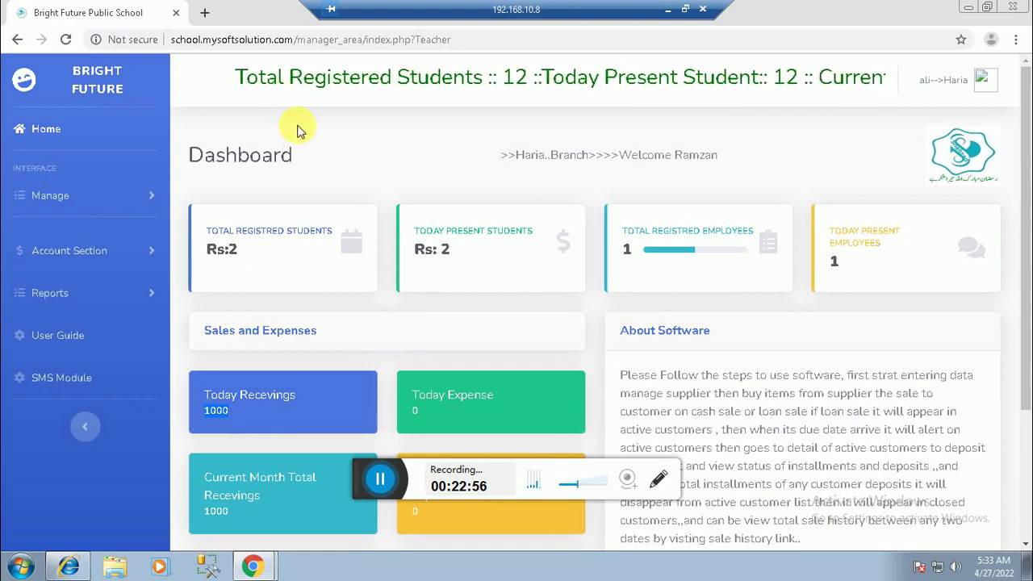
pyautogui.click(666, 10)
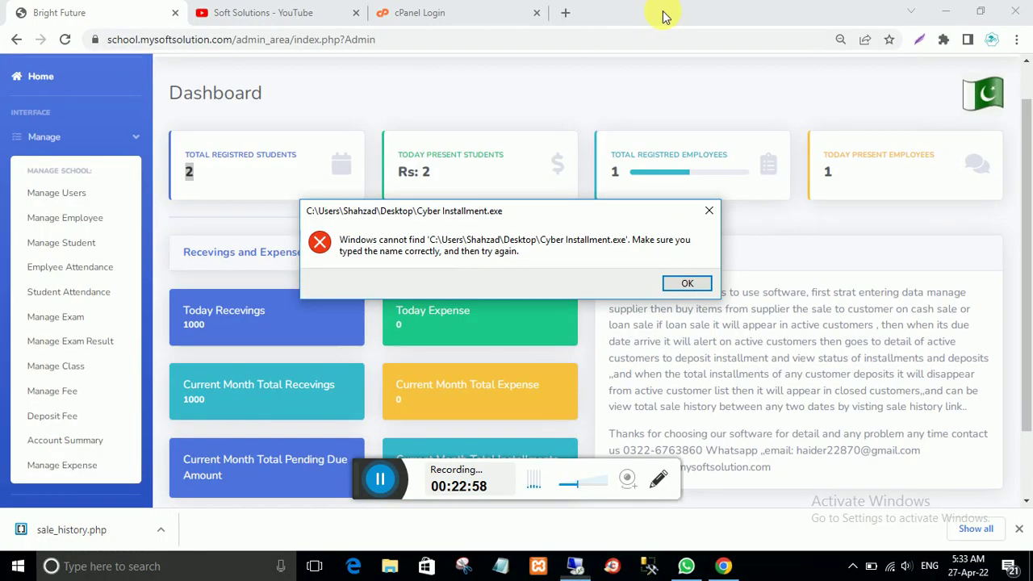
# Step: Dismiss the Cyber Installment.exe missing-file error and switch to the Soft Solutions YouTube tab
pyautogui.click(686, 283)
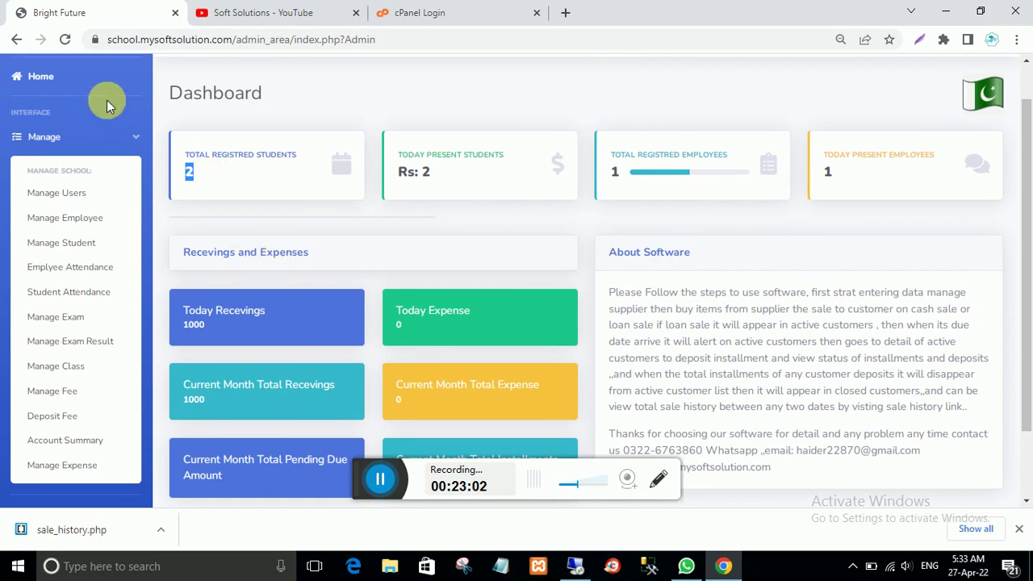
pyautogui.click(247, 12)
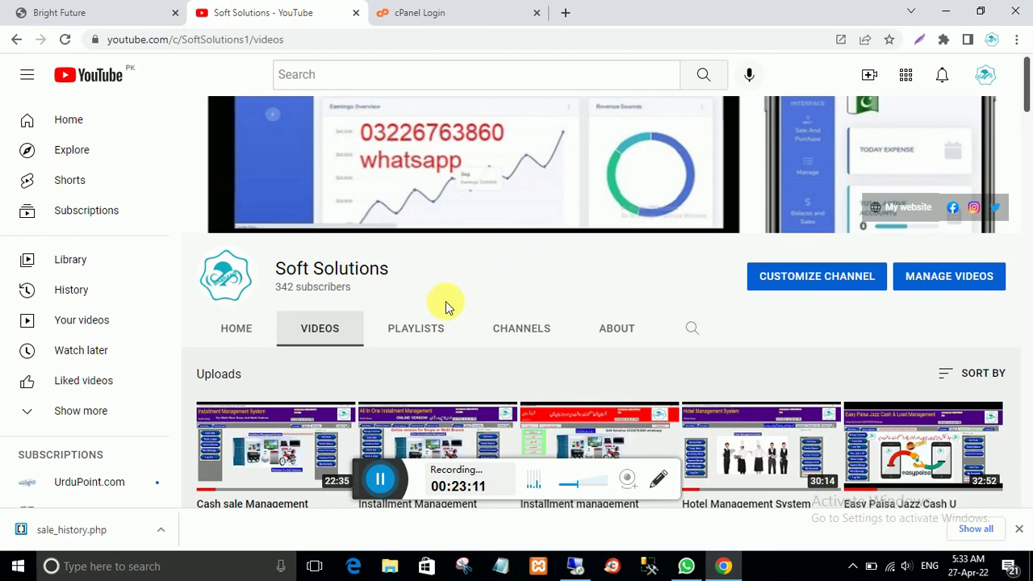
# Step: Browse the Soft Solutions channel's Videos grid, then return to the Bright Future admin dashboard
pyautogui.scroll(-5, 440, 310)
pyautogui.scroll(-5, 430, 327)
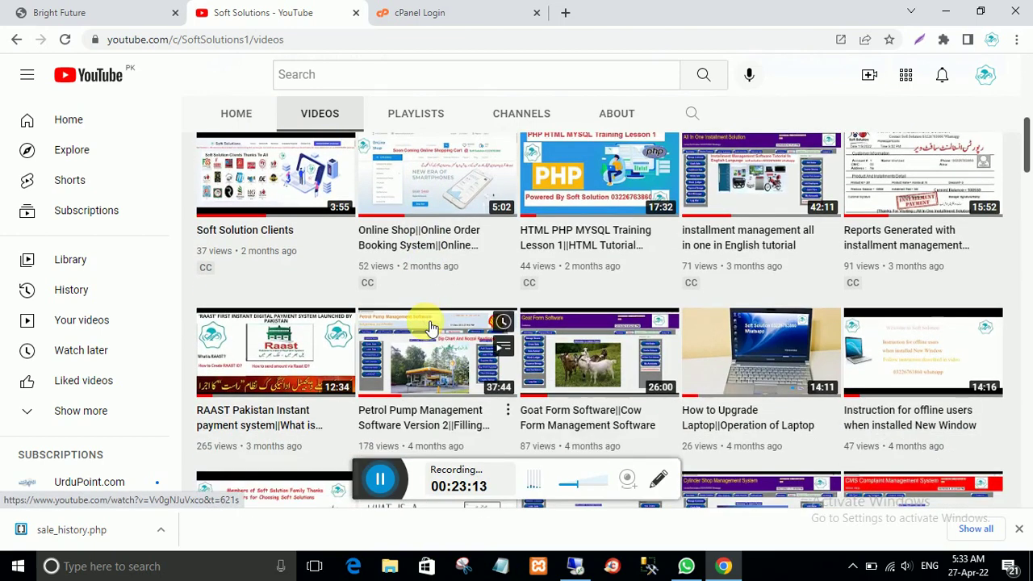
pyautogui.scroll(4, 430, 327)
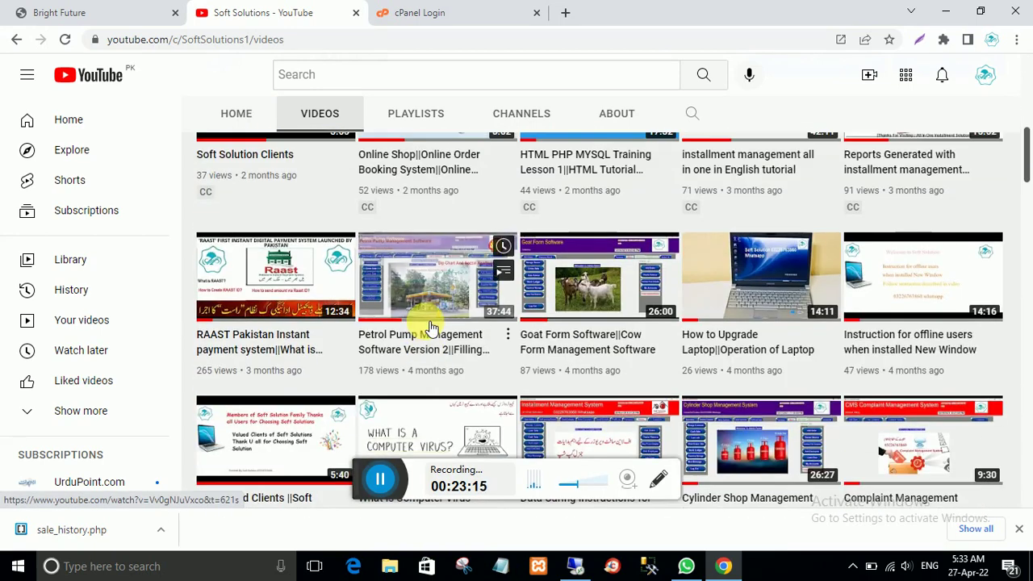
pyautogui.scroll(6, 430, 327)
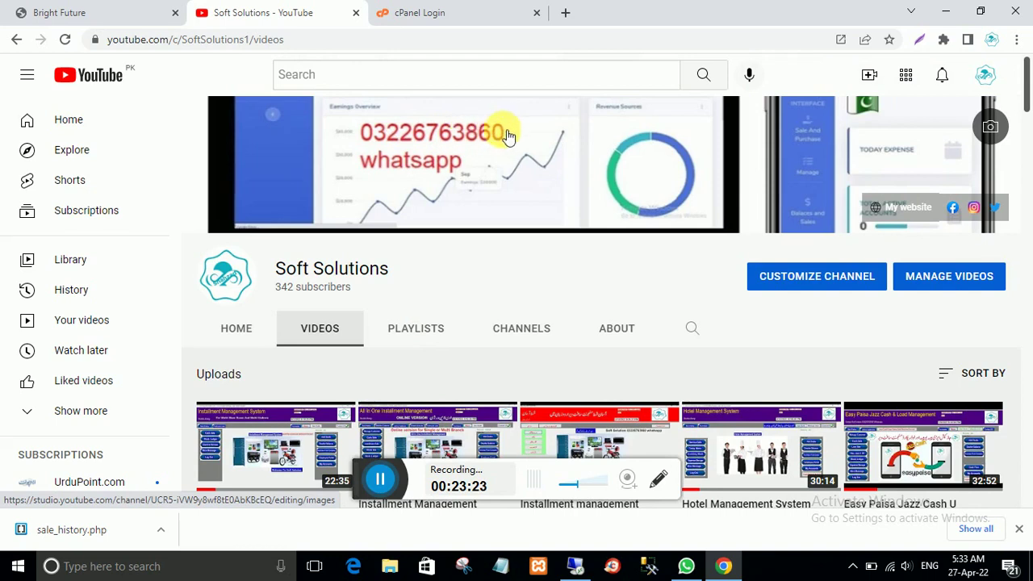
pyautogui.scroll(-2, 553, 271)
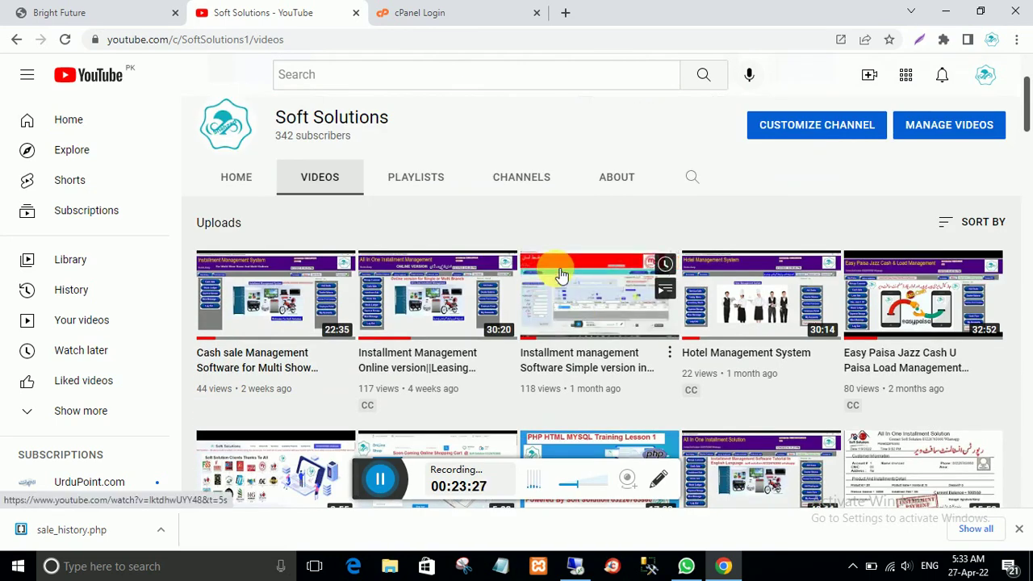
pyautogui.scroll(-1, 562, 275)
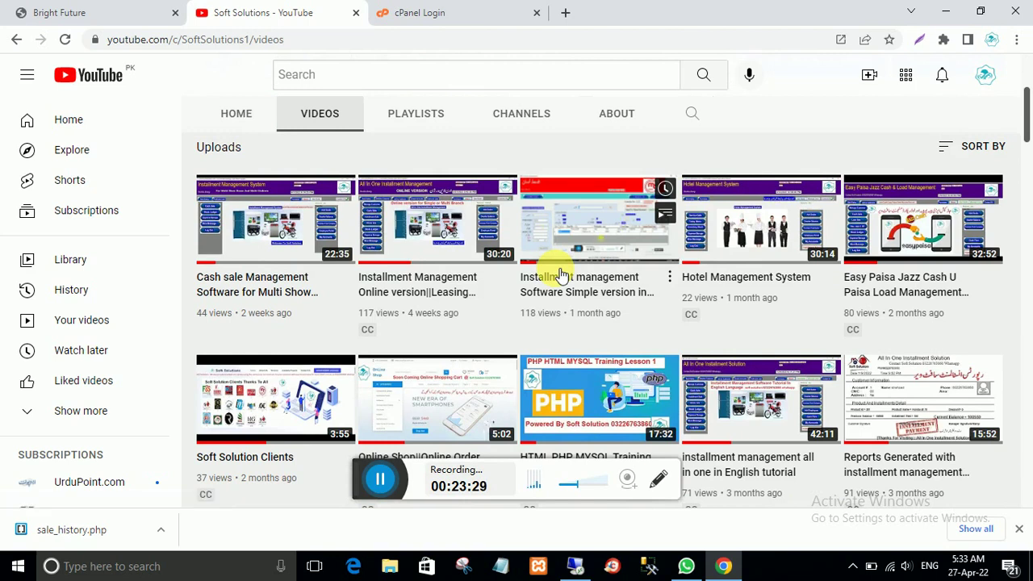
pyautogui.scroll(2, 561, 275)
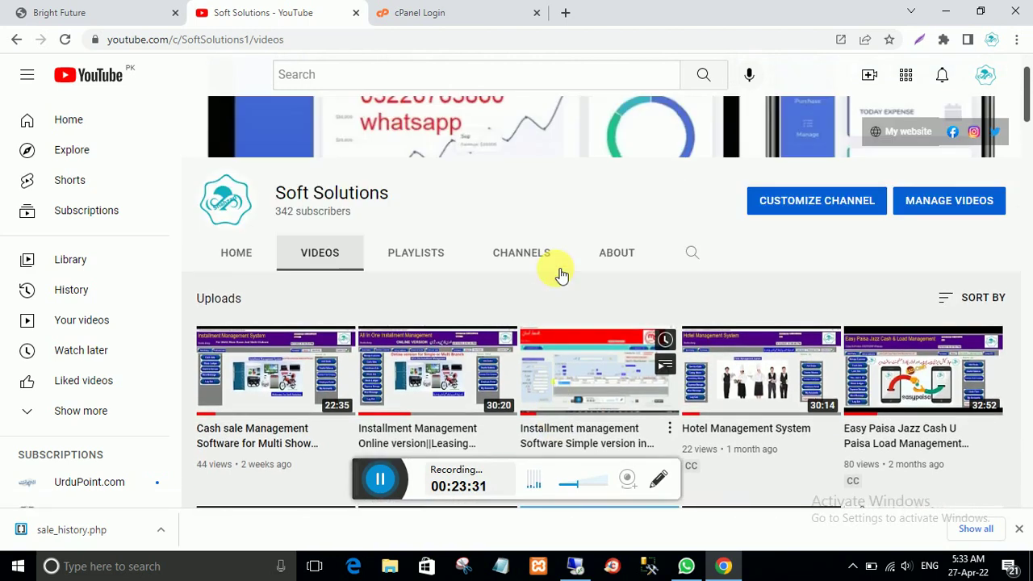
pyautogui.scroll(-5, 561, 276)
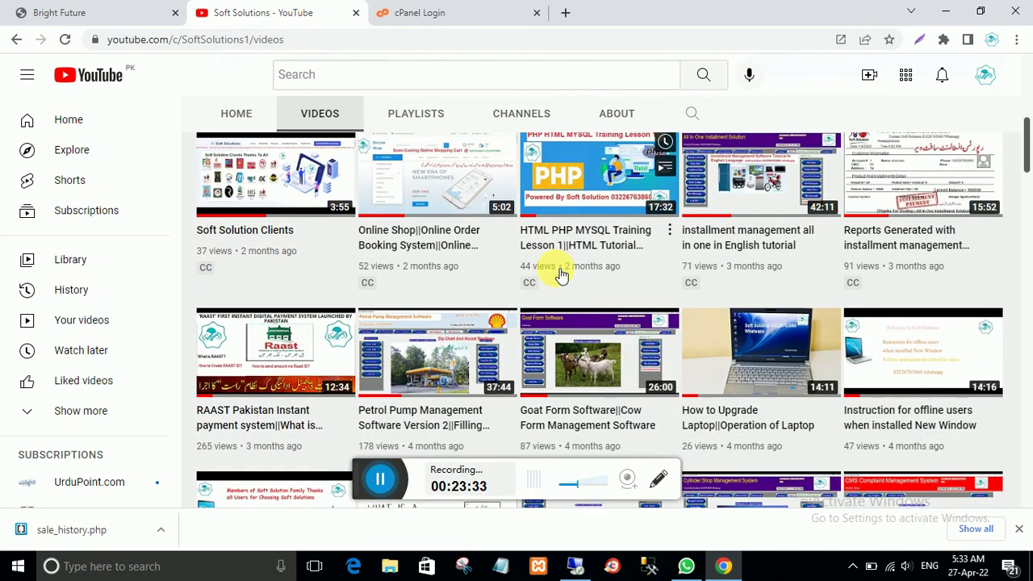
pyautogui.scroll(-4, 562, 276)
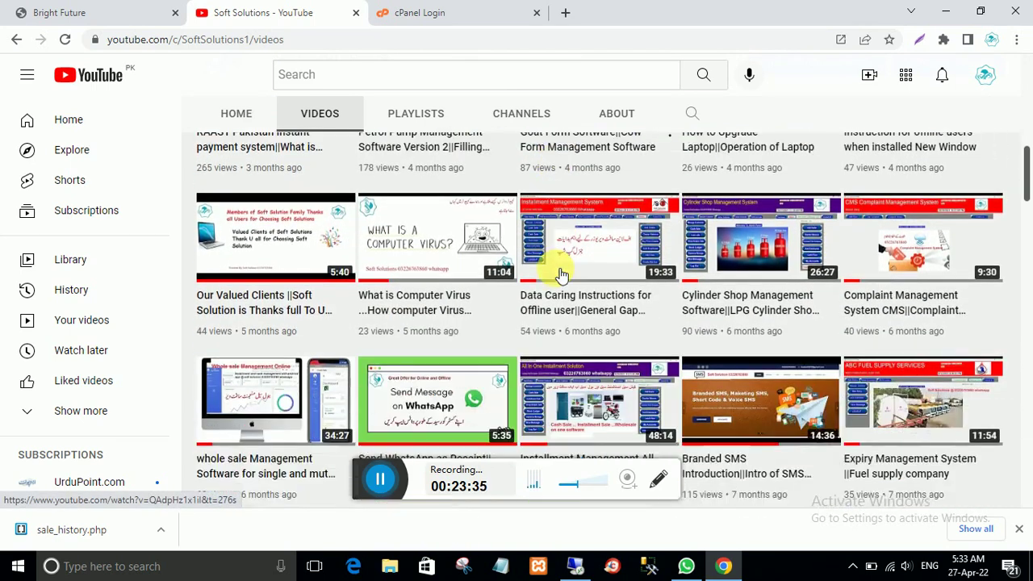
pyautogui.scroll(-1, 557, 269)
pyautogui.scroll(-2, 722, 246)
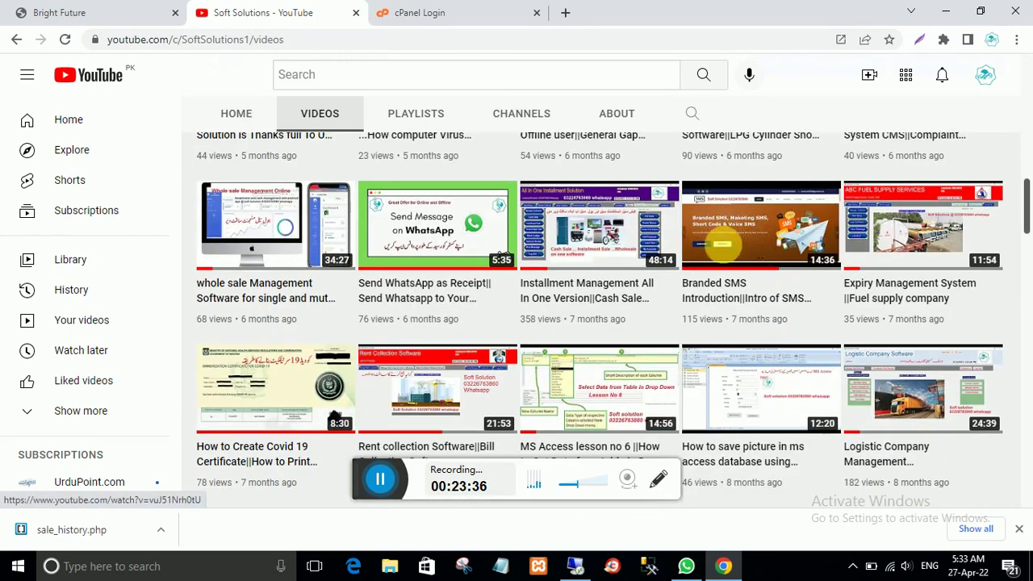
pyautogui.moveTo(723, 243)
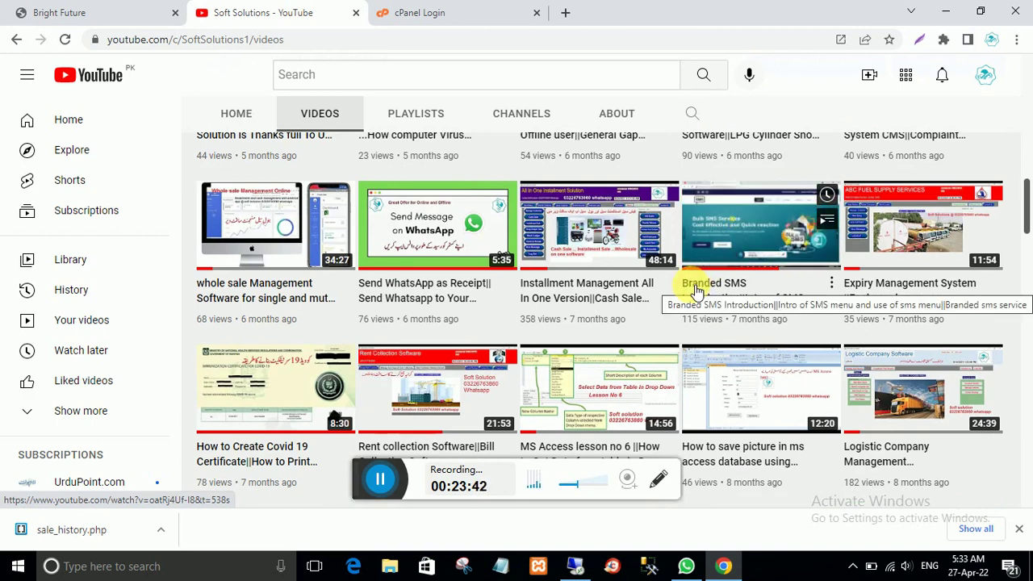
pyautogui.scroll(20, 698, 291)
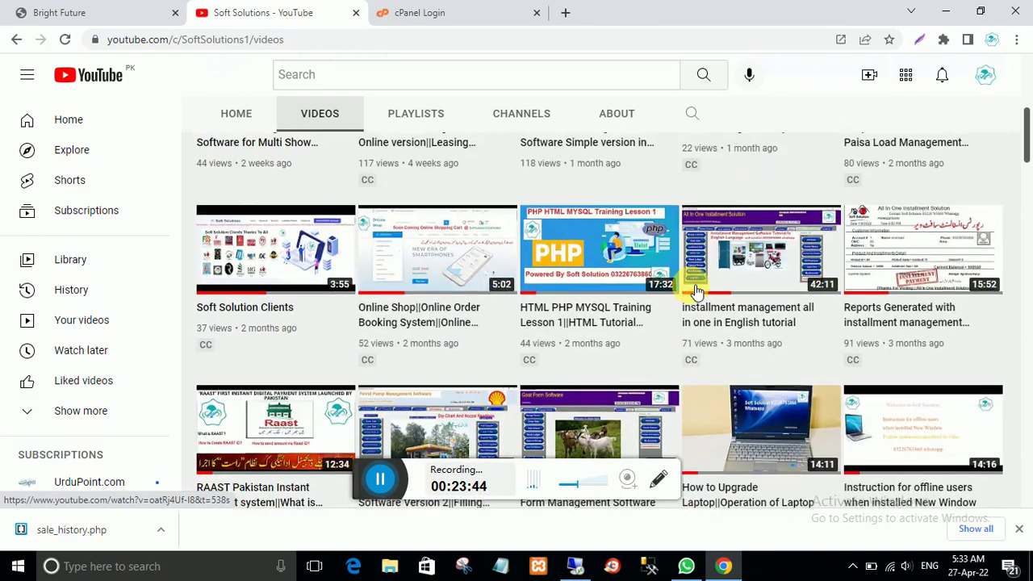
pyautogui.scroll(1, 697, 291)
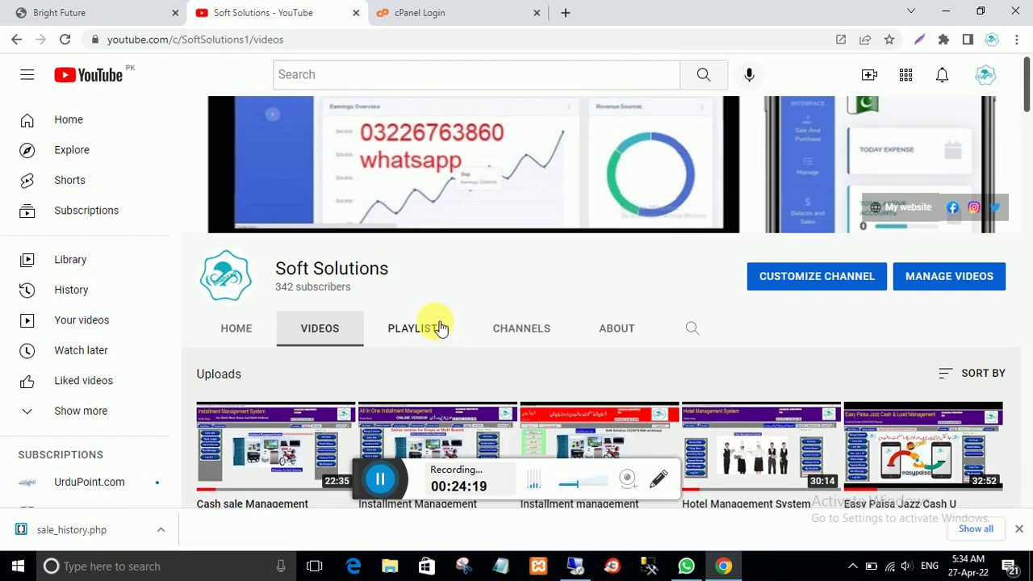
pyautogui.click(83, 12)
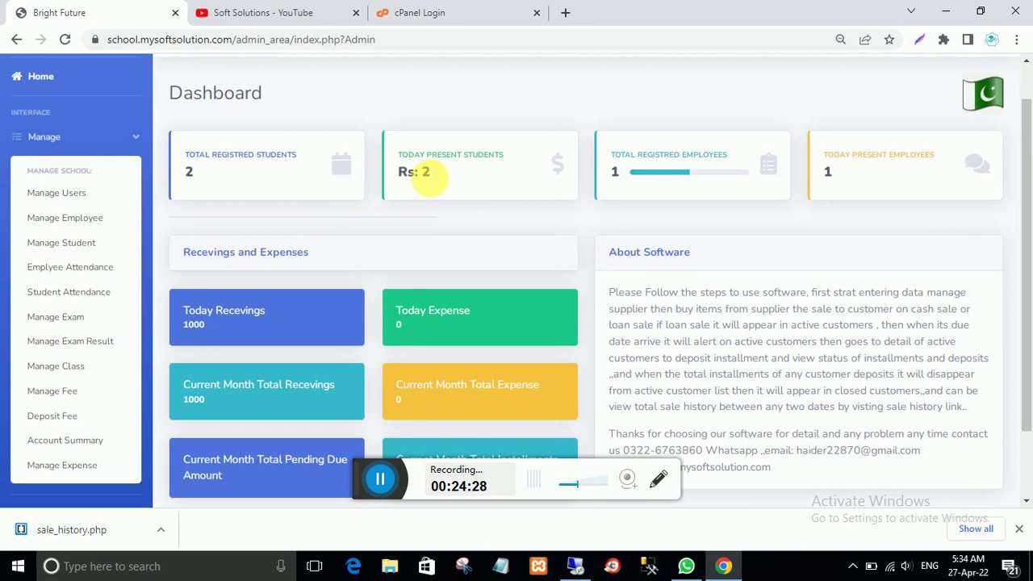
# Step: Highlight the total registered students, today present employees and total registered employees counts
pyautogui.doubleClick(185, 173)
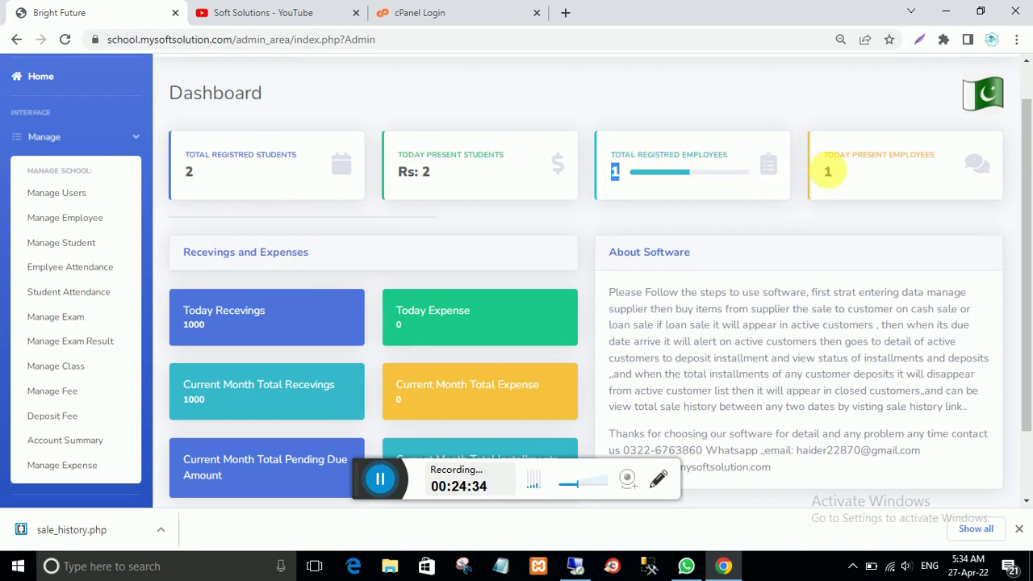
pyautogui.doubleClick(827, 171)
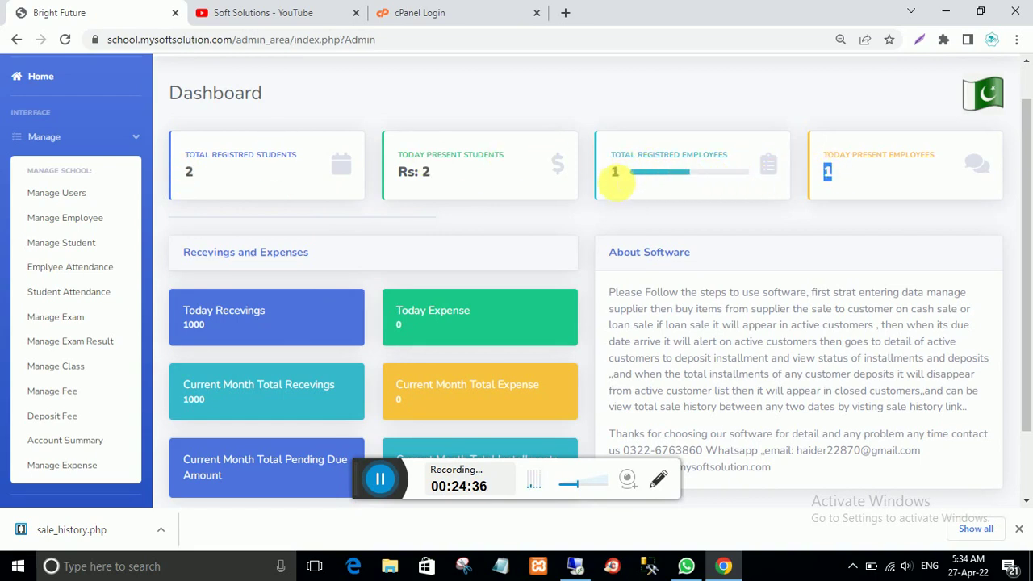
pyautogui.doubleClick(615, 172)
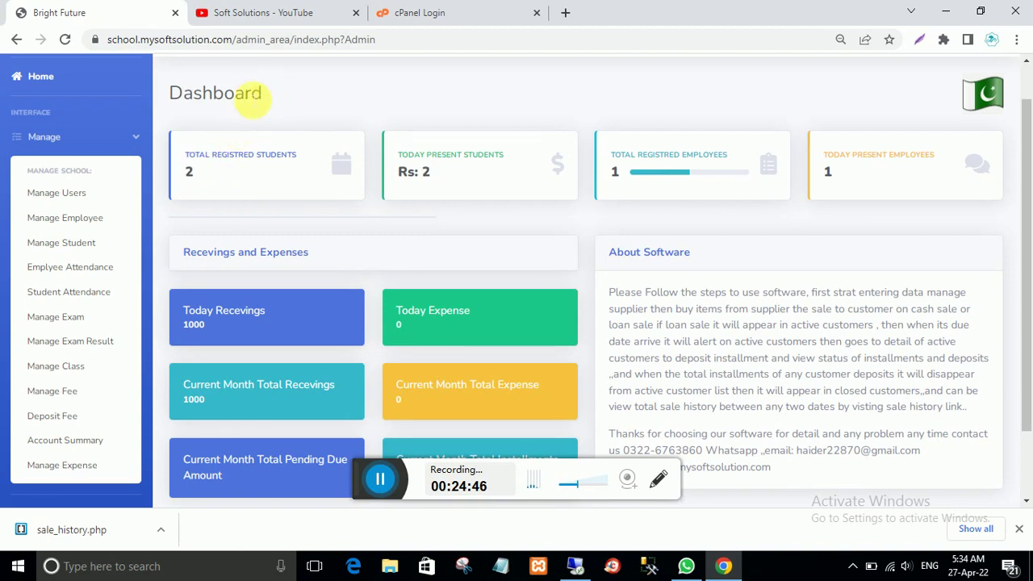
# Step: Highlight the Dashboard heading text, clear it, and return to the Soft Solutions videos
pyautogui.moveTo(262, 93); pyautogui.dragTo(175, 96)
pyautogui.click(198, 121)
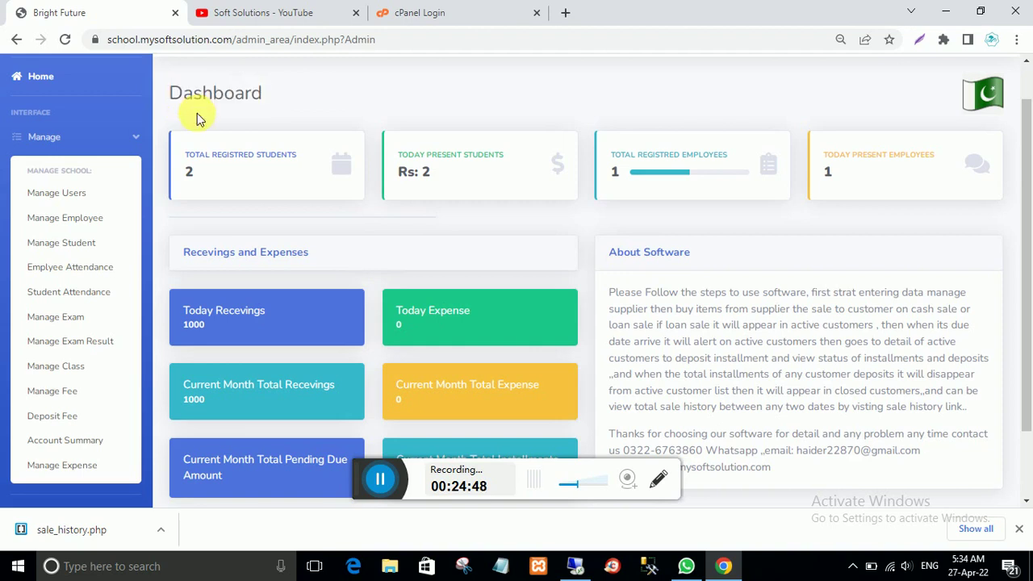
pyautogui.moveTo(257, 93); pyautogui.dragTo(194, 101)
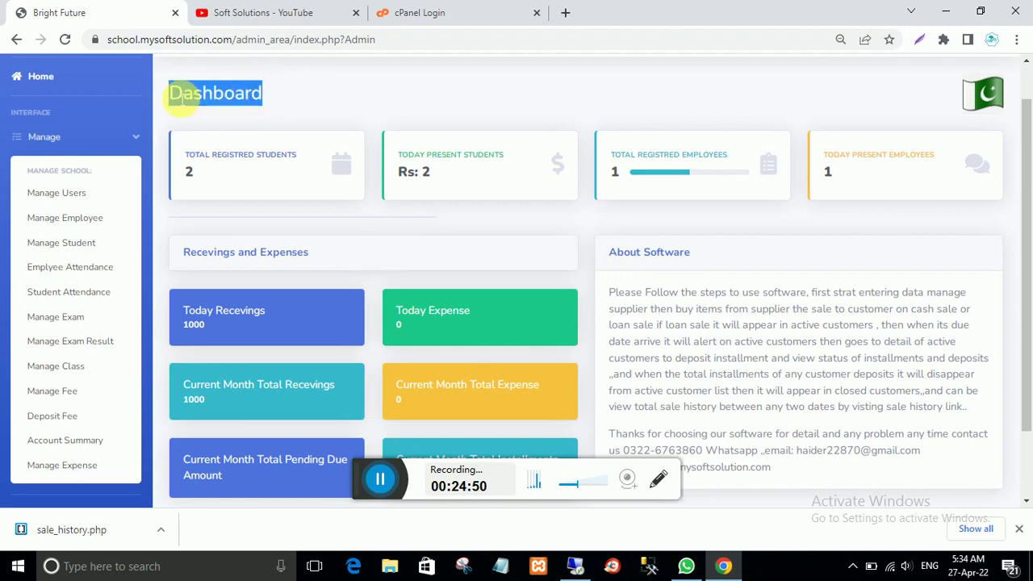
pyautogui.click(188, 96)
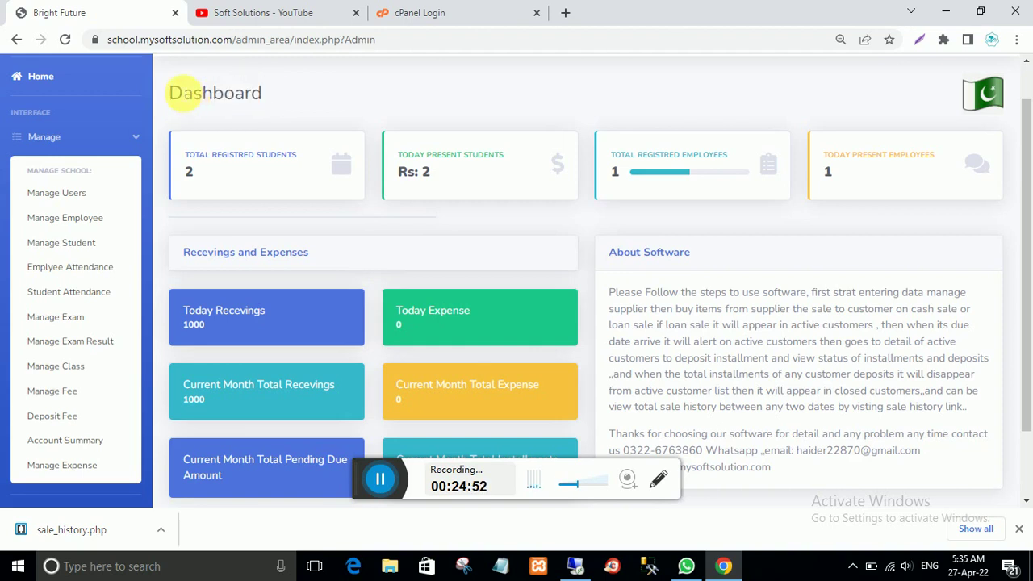
pyautogui.moveTo(173, 94)
pyautogui.mouseDown()
pyautogui.moveTo(263, 105)
pyautogui.moveTo(182, 97)
pyautogui.mouseUp()
pyautogui.click(271, 98)
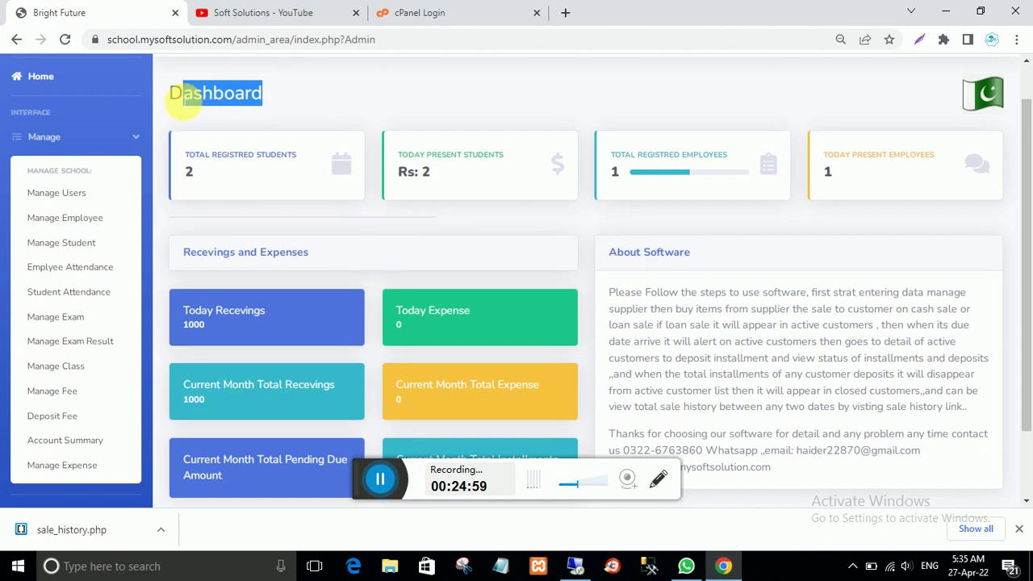
pyautogui.click(194, 108)
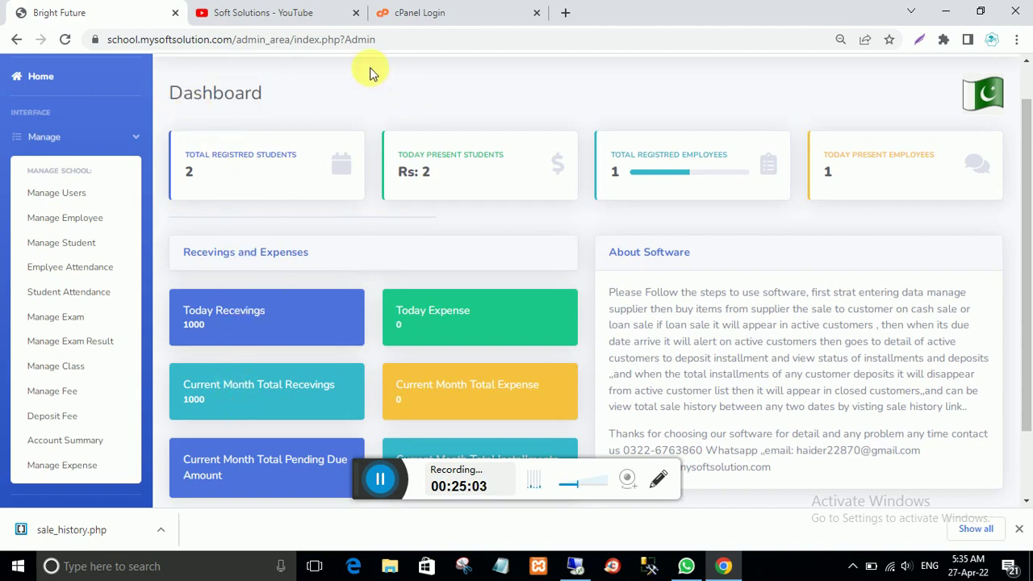
pyautogui.click(284, 25)
# Step: Scroll down through the Soft Solutions uploads and back to the top
pyautogui.scroll(-6, 618, 334)
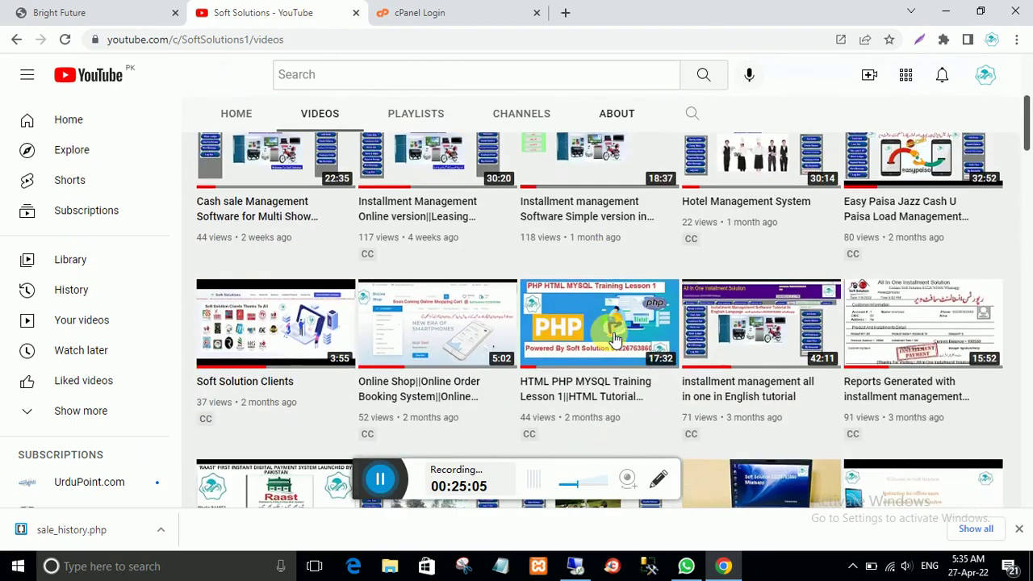
pyautogui.scroll(-2, 614, 334)
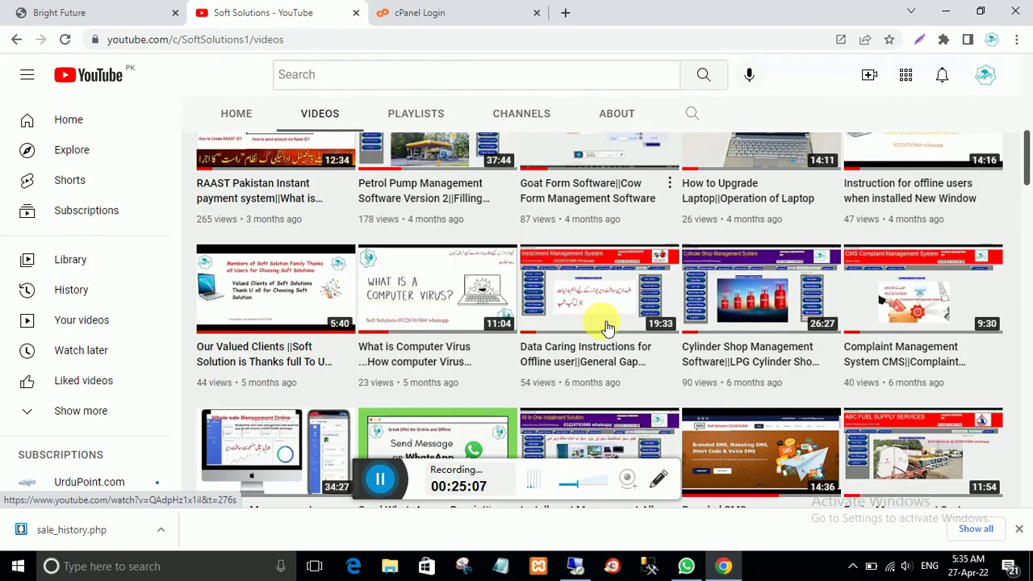
pyautogui.scroll(-2, 614, 328)
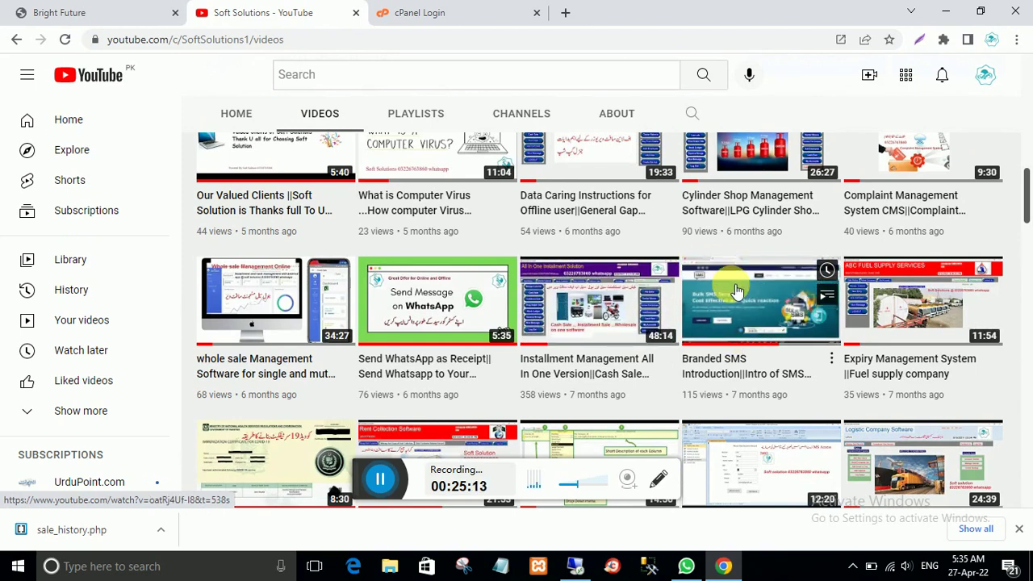
pyautogui.scroll(-2, 726, 355)
pyautogui.scroll(2, 726, 355)
pyautogui.scroll(5, 549, 282)
pyautogui.scroll(3, 541, 278)
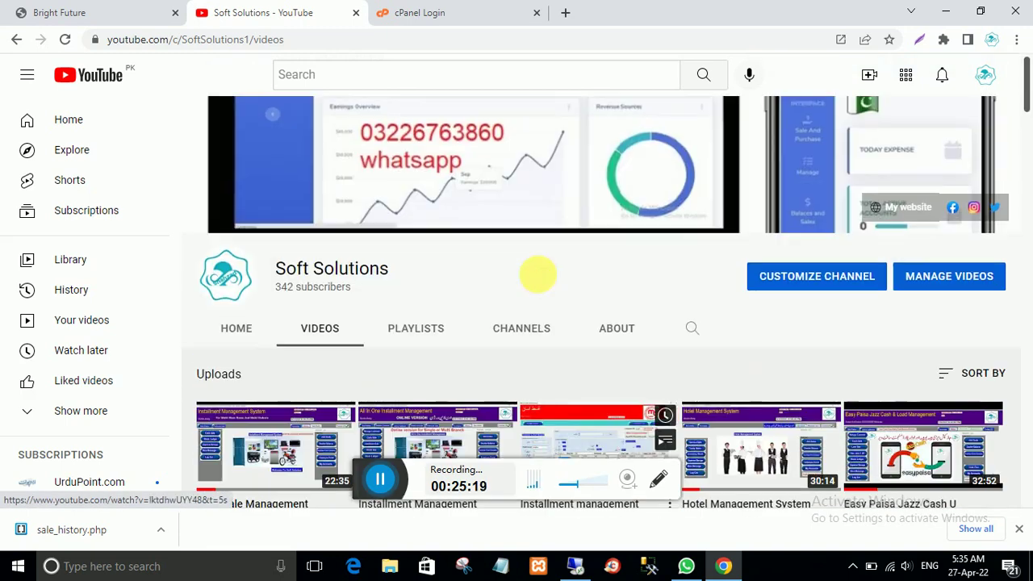
# Step: Glance at the cPanel Login and YouTube tabs, then return to the Bright Future dashboard
pyautogui.click(411, 16)
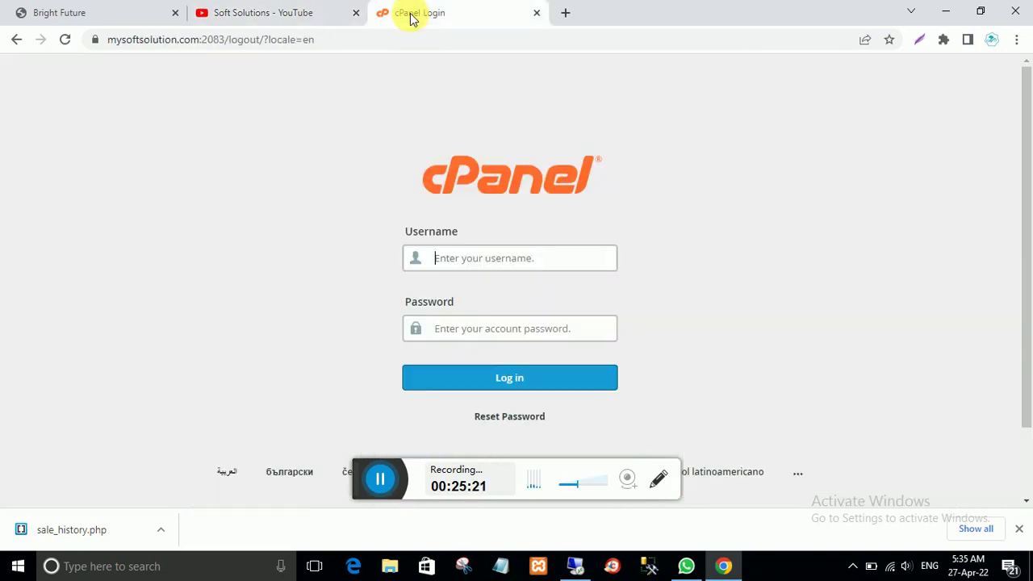
pyautogui.click(232, 16)
pyautogui.click(76, 13)
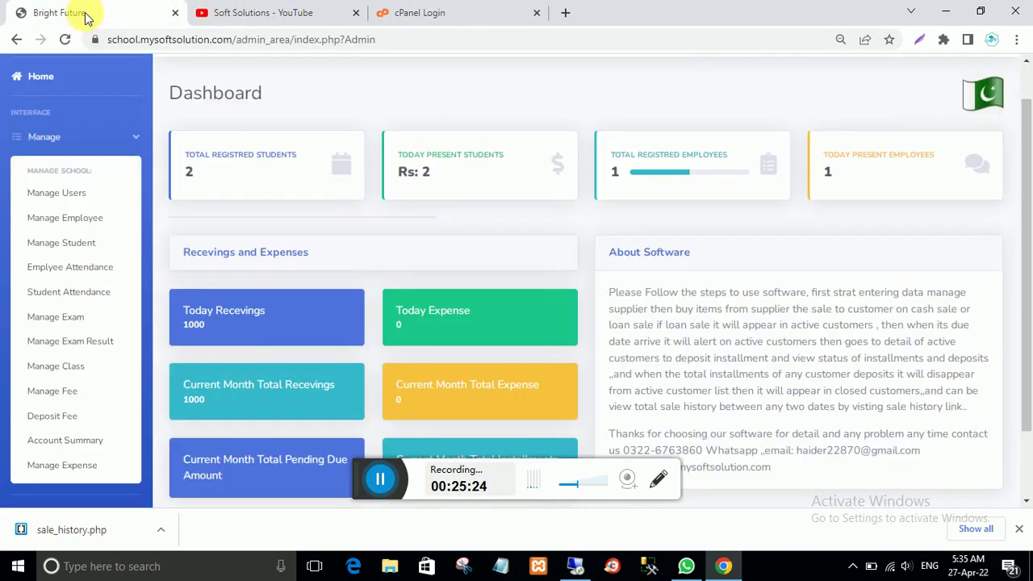
pyautogui.scroll(1, 480, 339)
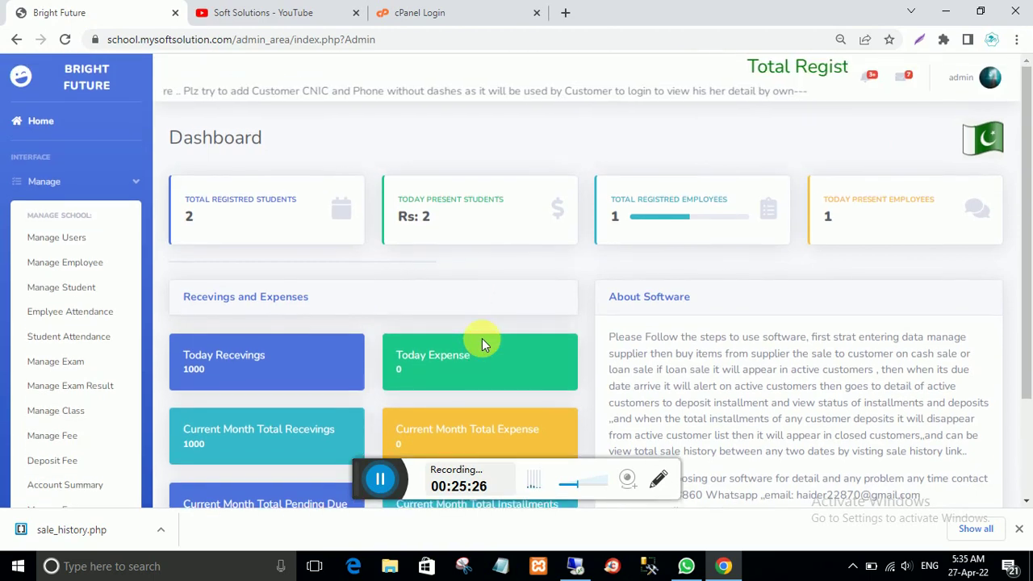